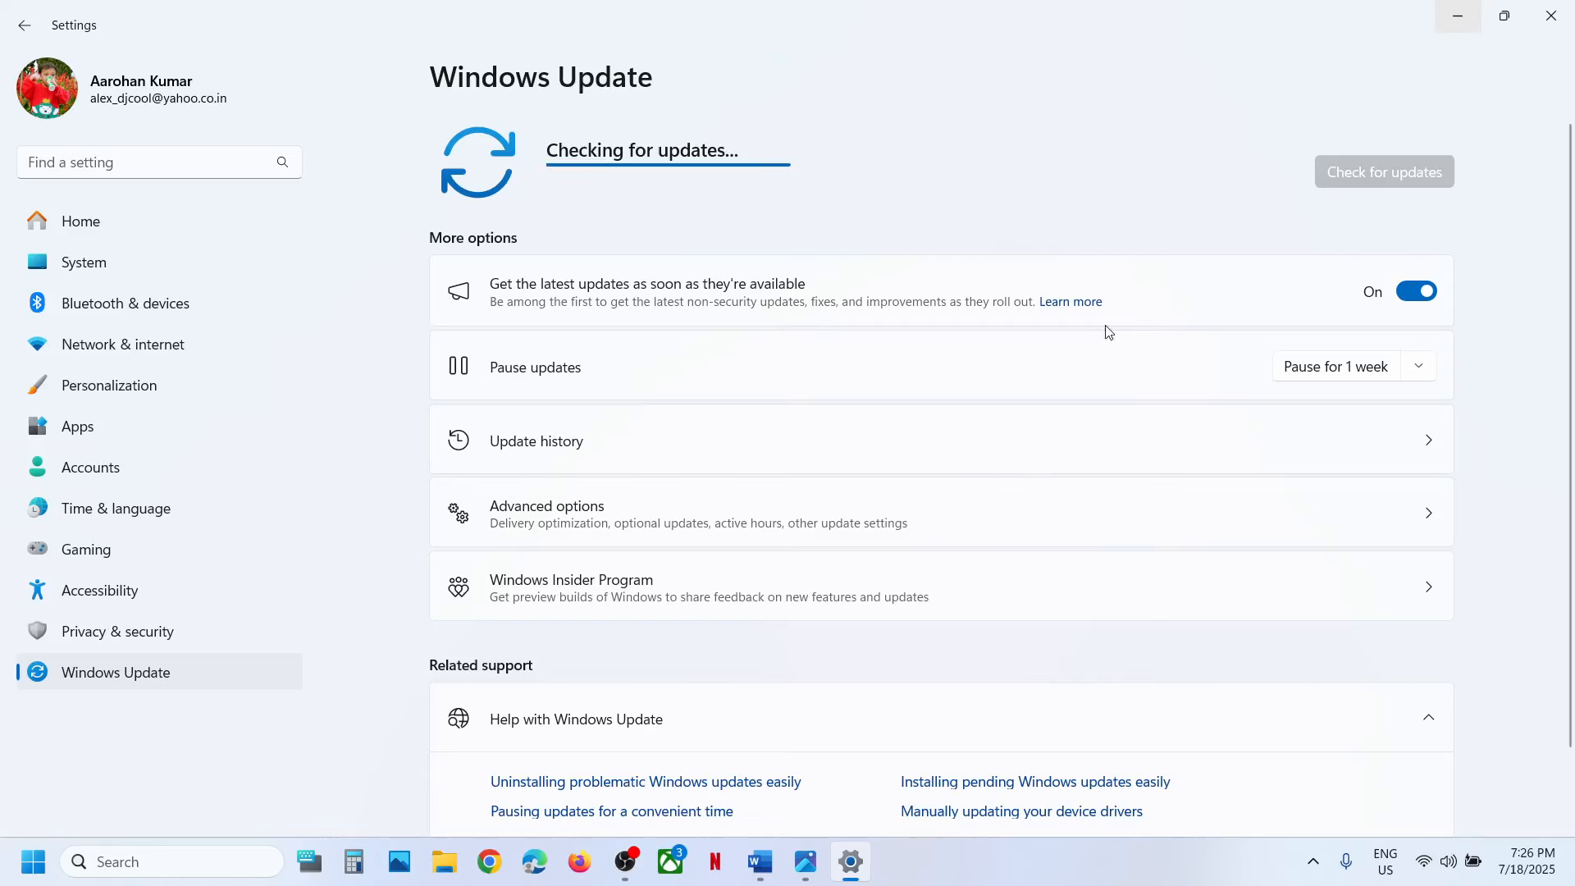
Switch to the Word notes and highlight "App Readiness" in the Step 2 heading.
left_click(761, 861)
scroll(681, 594, "down", 2)
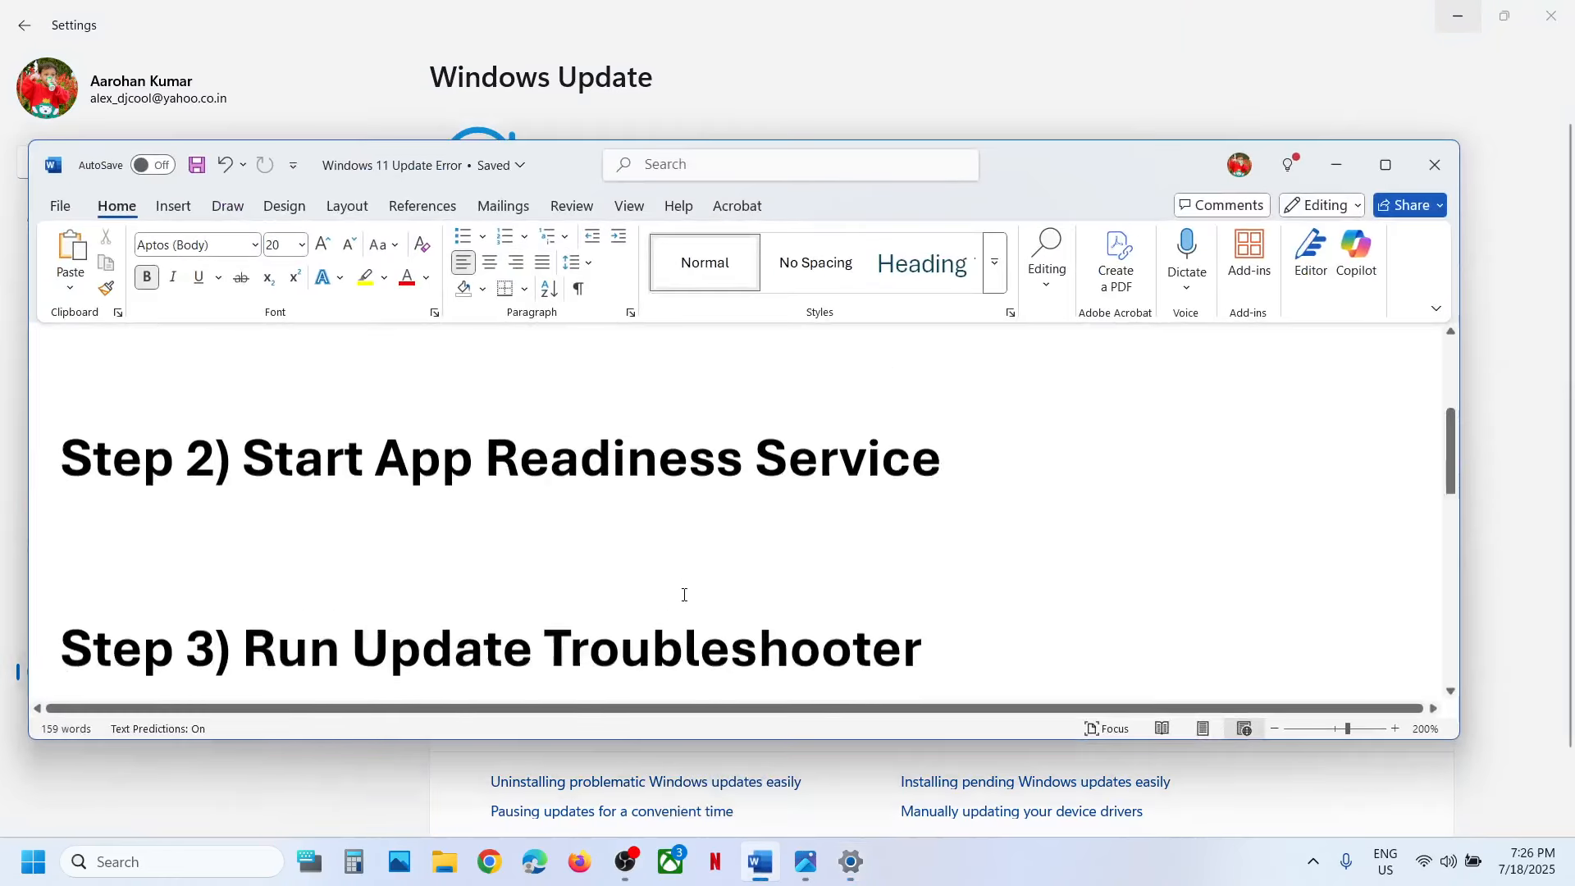
left_click_drag(393, 502, 752, 496)
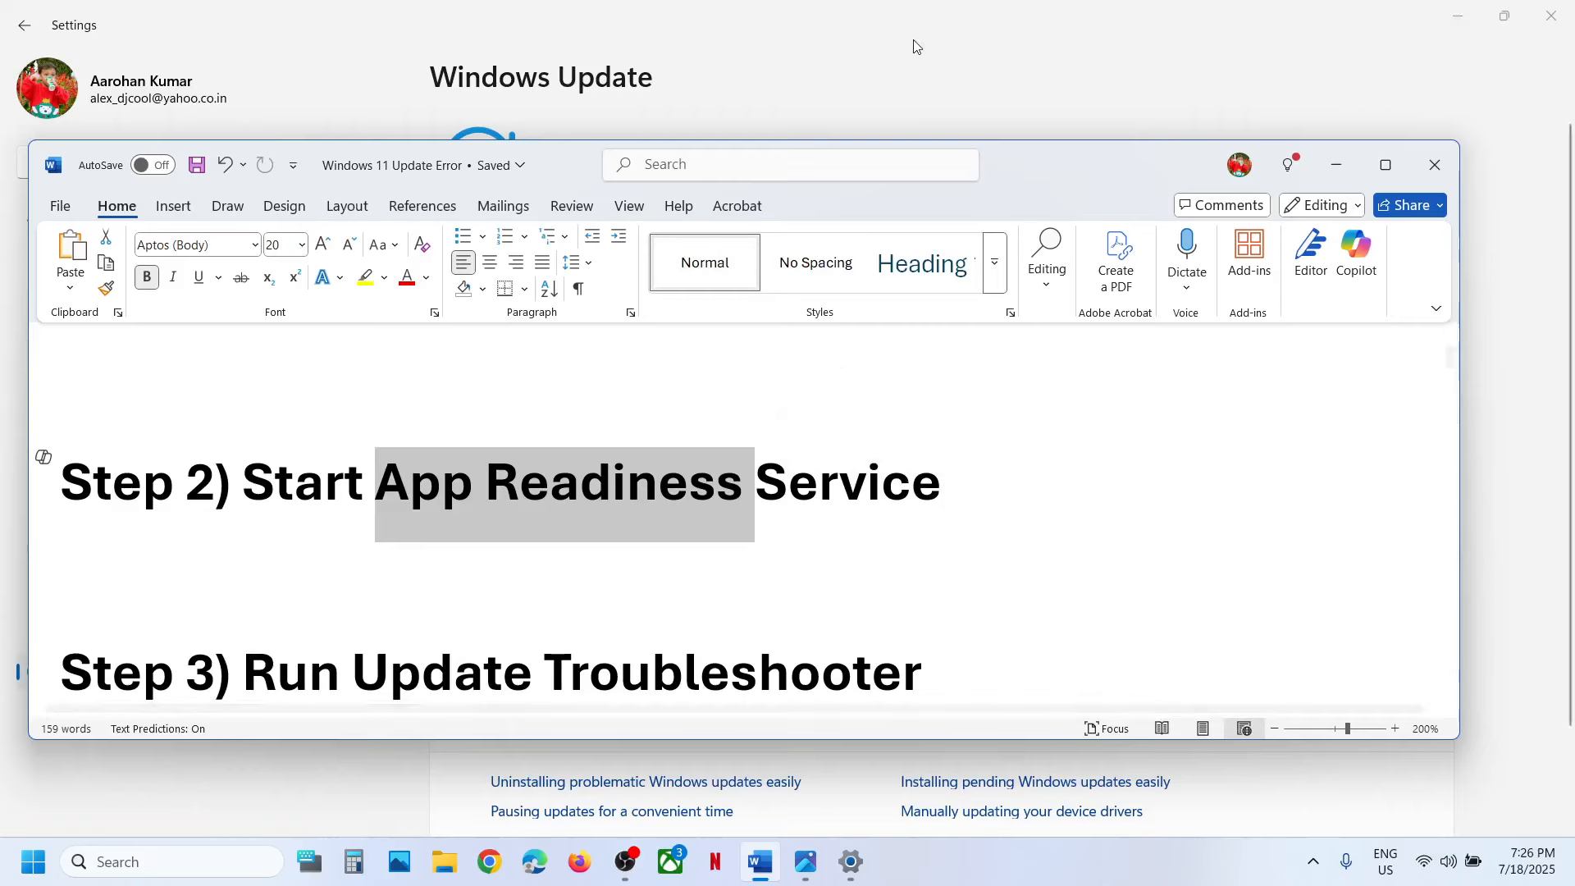
left_click(912, 51)
Search Windows for "services" and open the Services console.
left_click(187, 861)
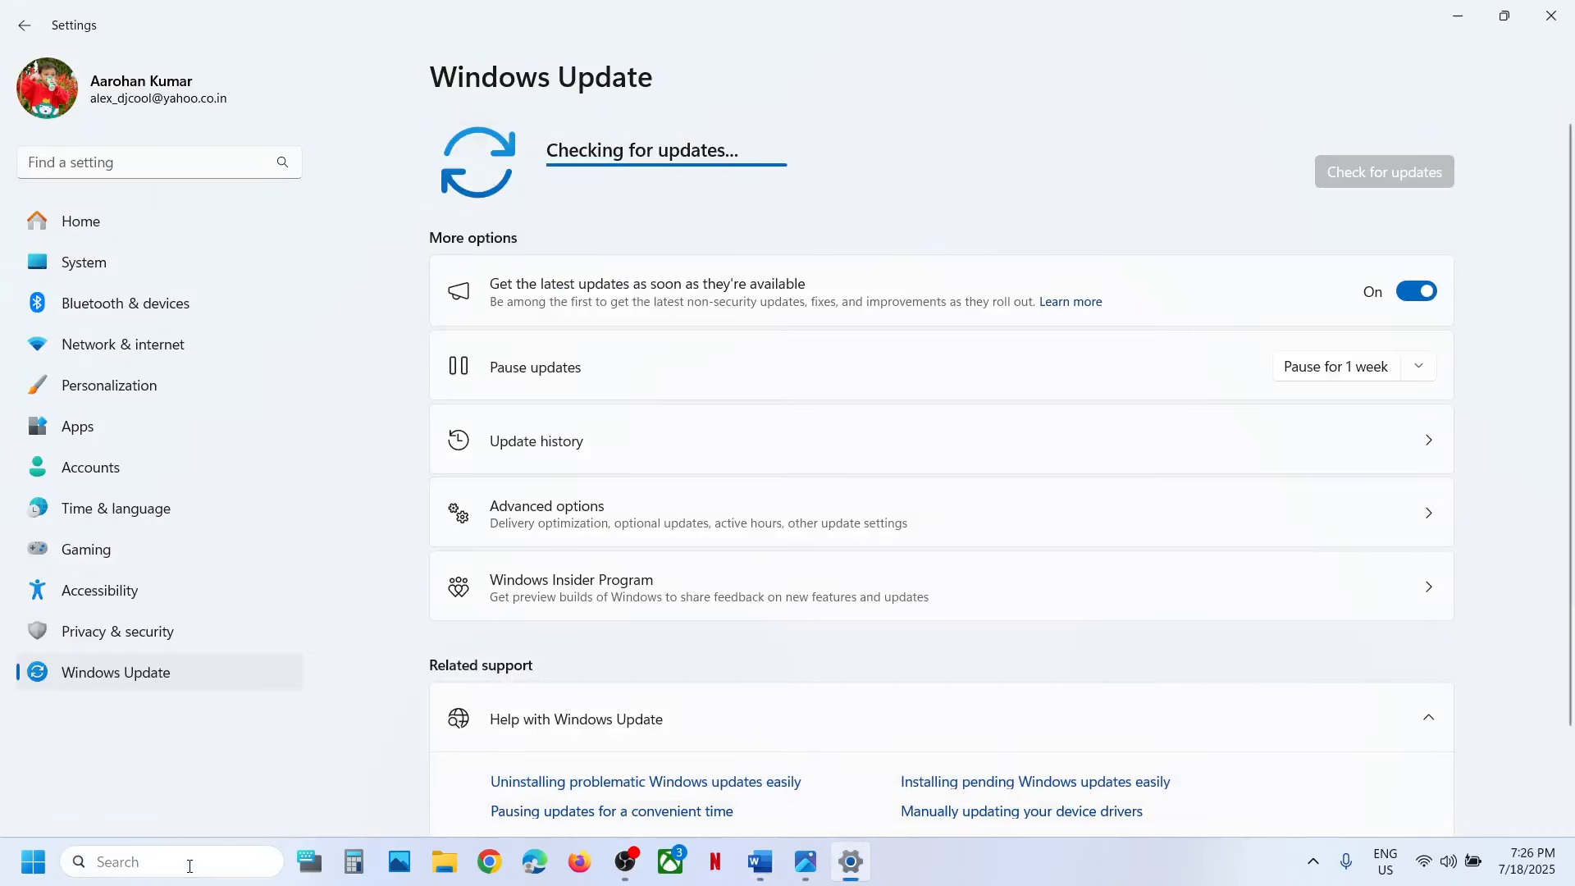
type("services")
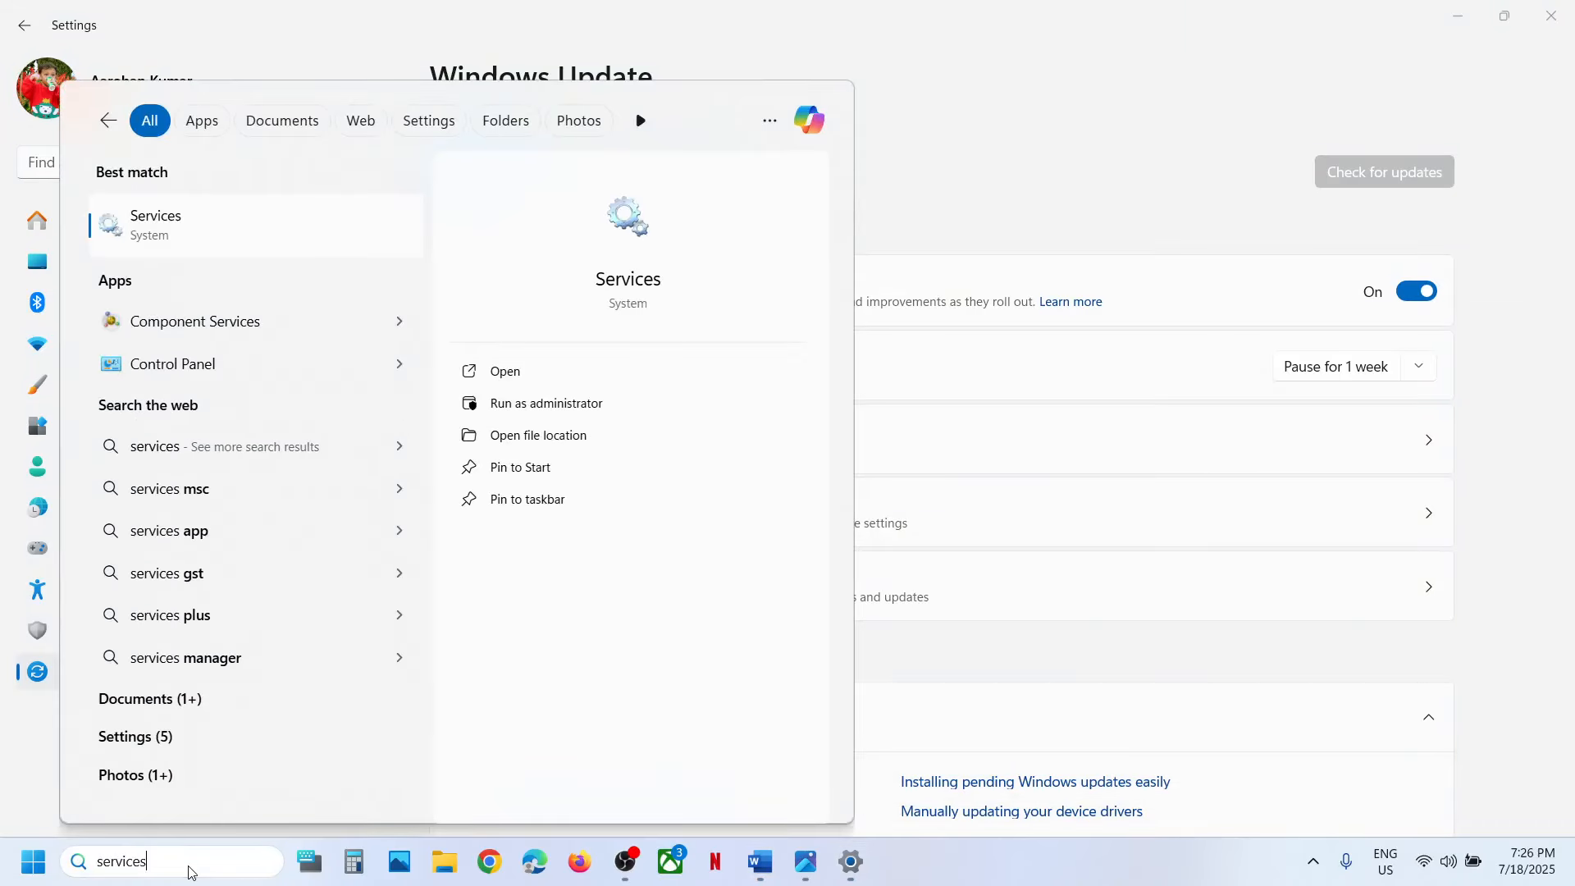
key("Escape")
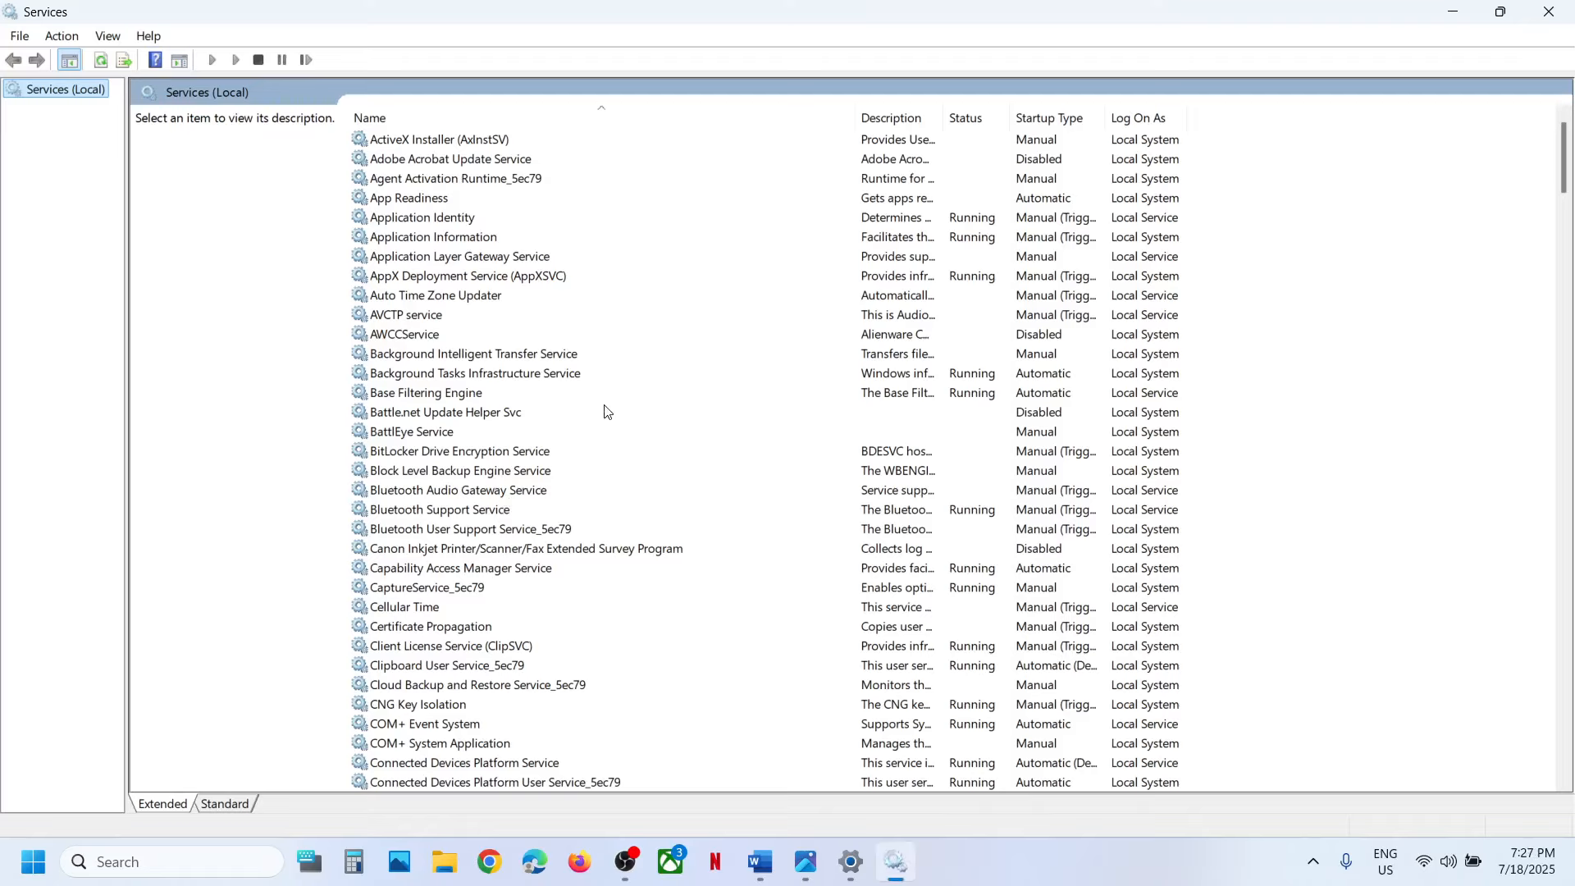
Set the App Readiness service's startup type to Automatic, apply it and start the service.
left_click(425, 205)
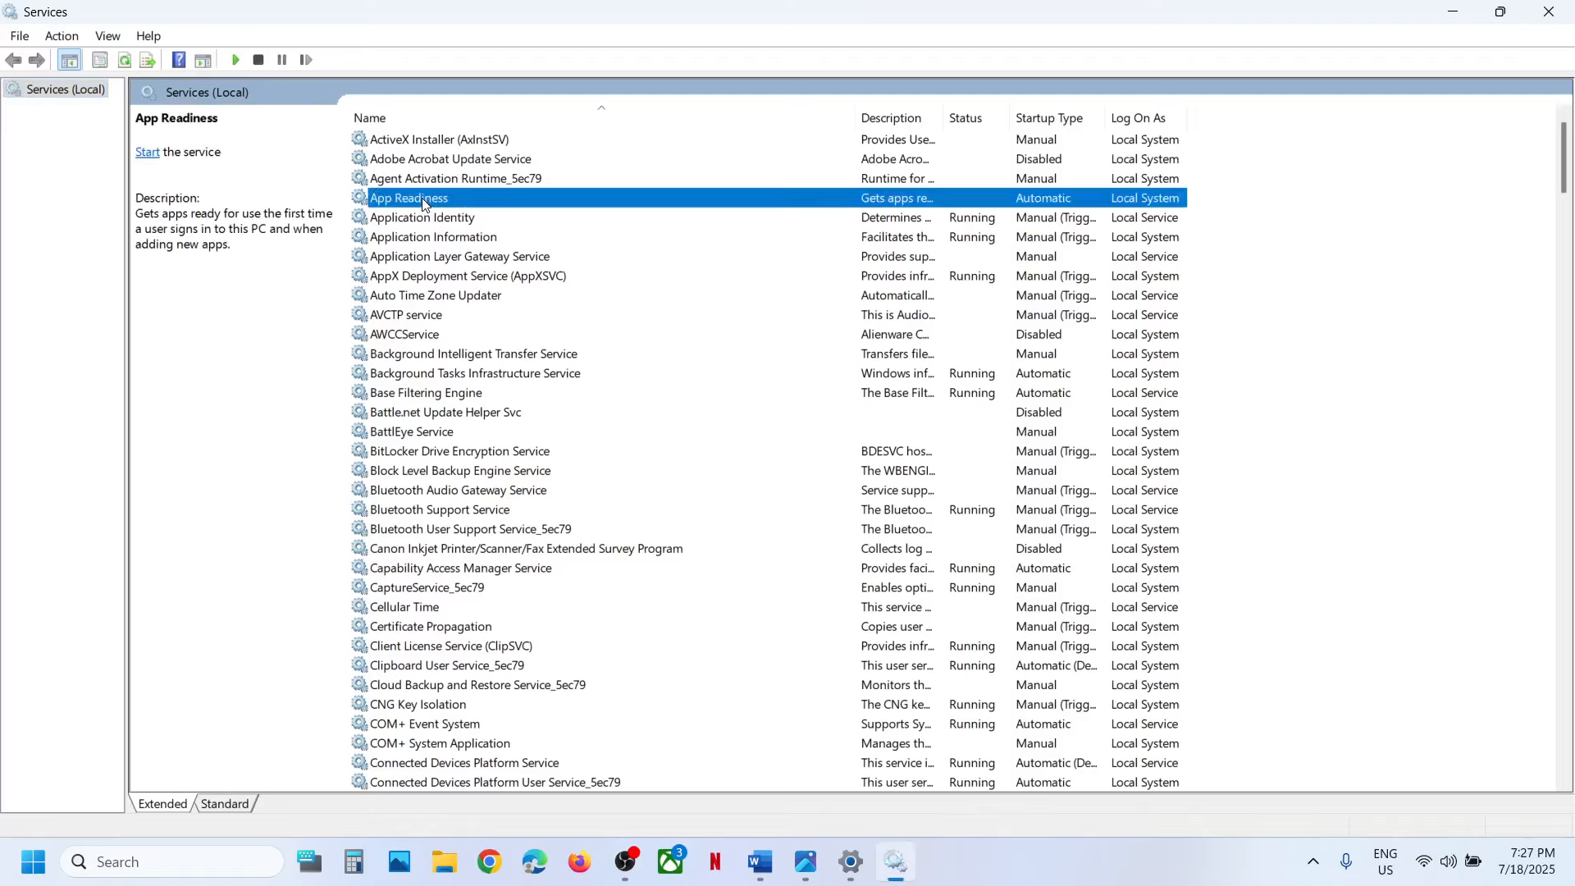
double_click(472, 203)
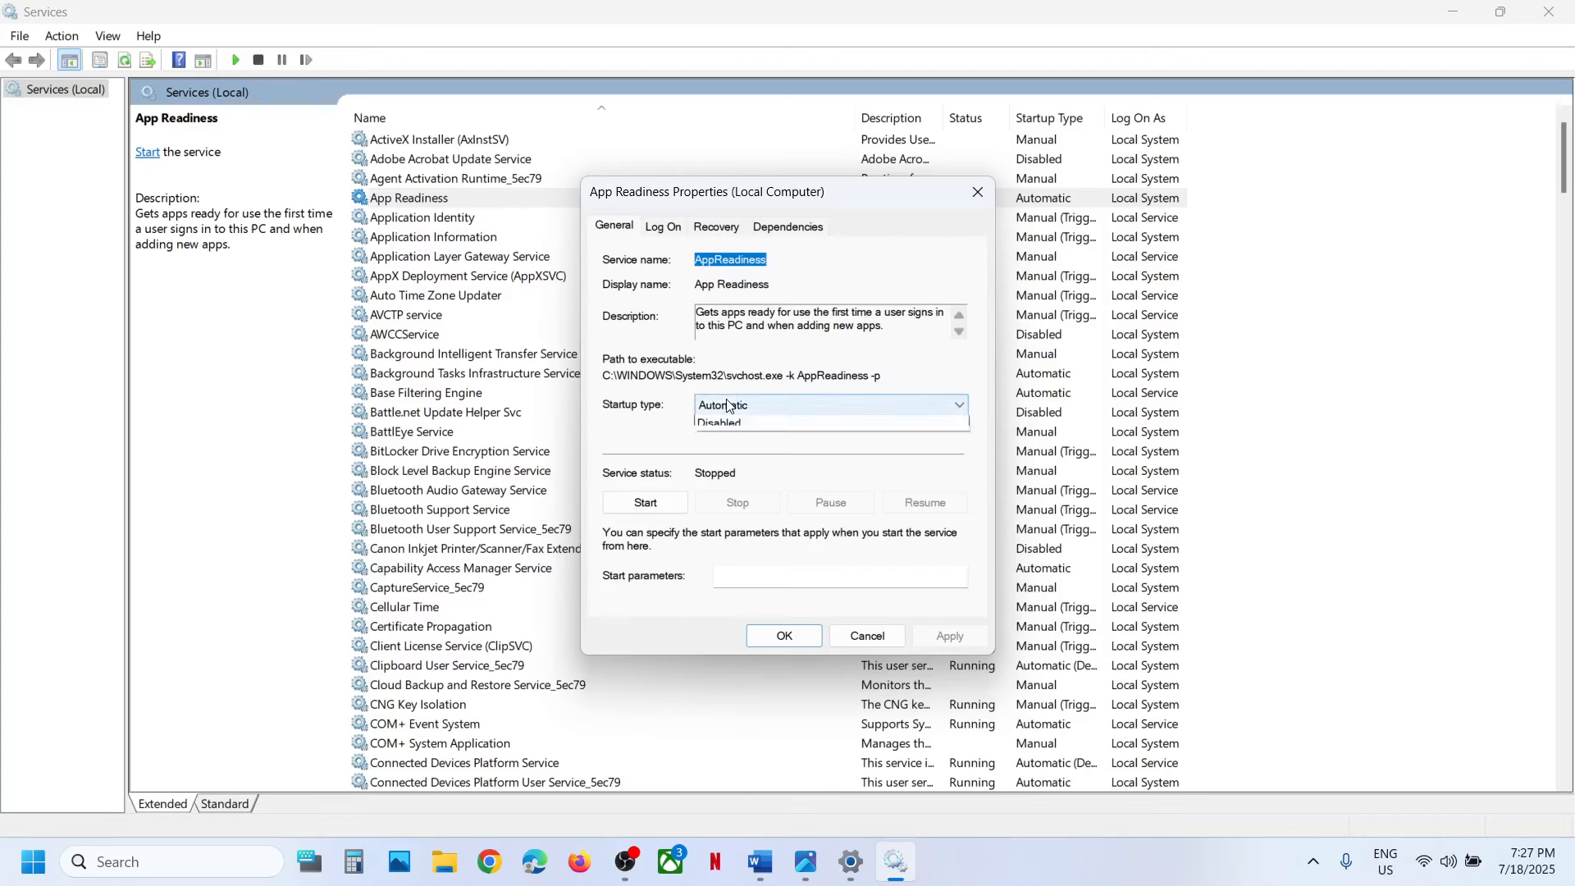
left_click(729, 405)
left_click(729, 436)
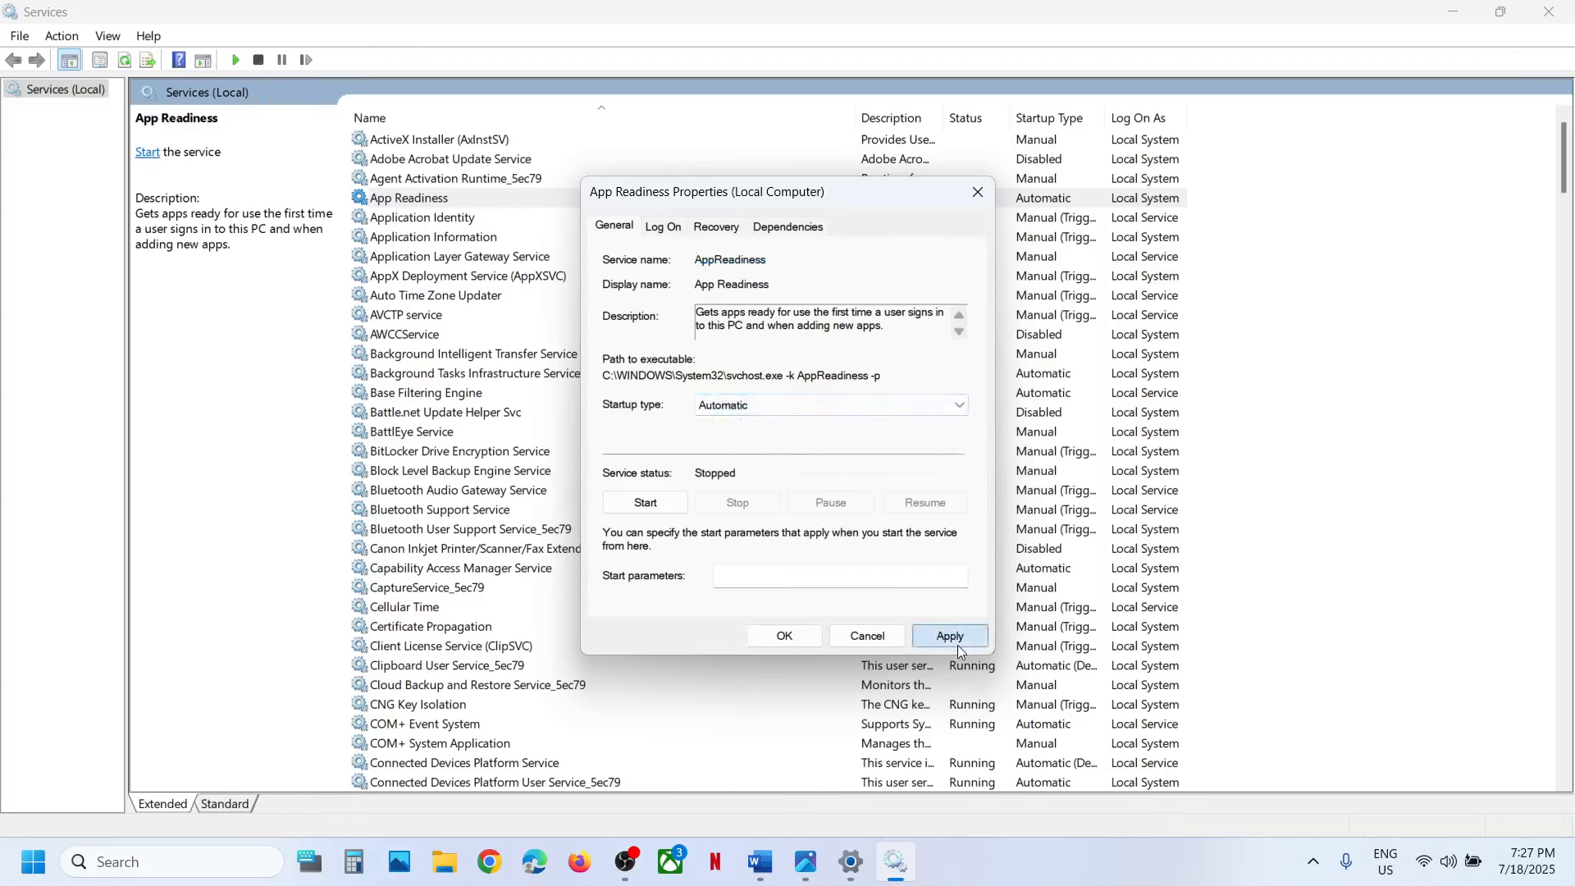
left_click(954, 639)
left_click(647, 503)
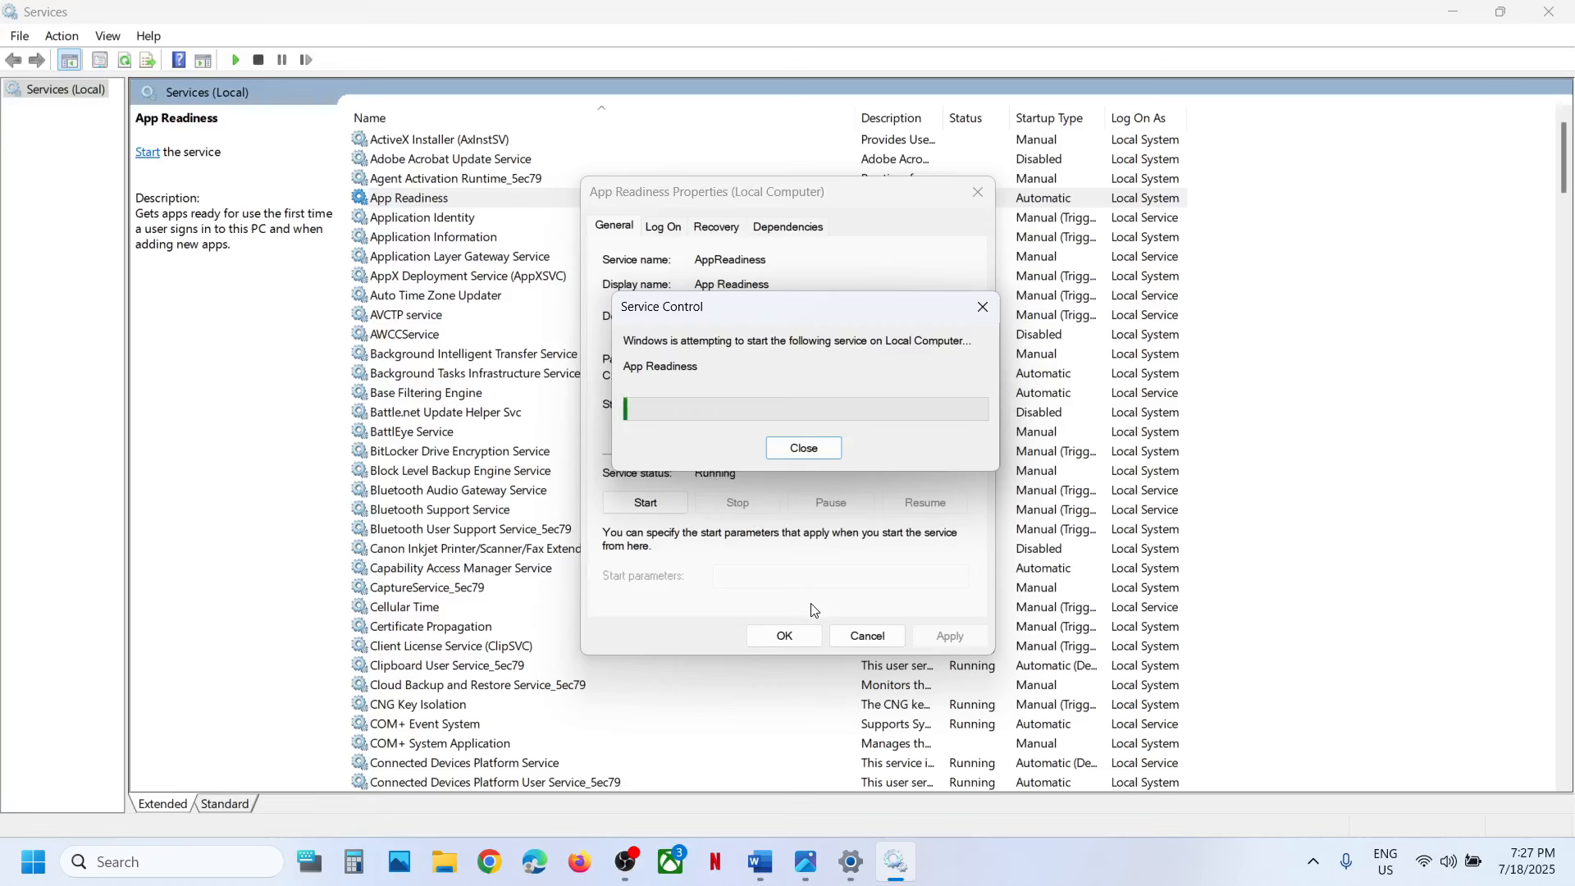
left_click(785, 636)
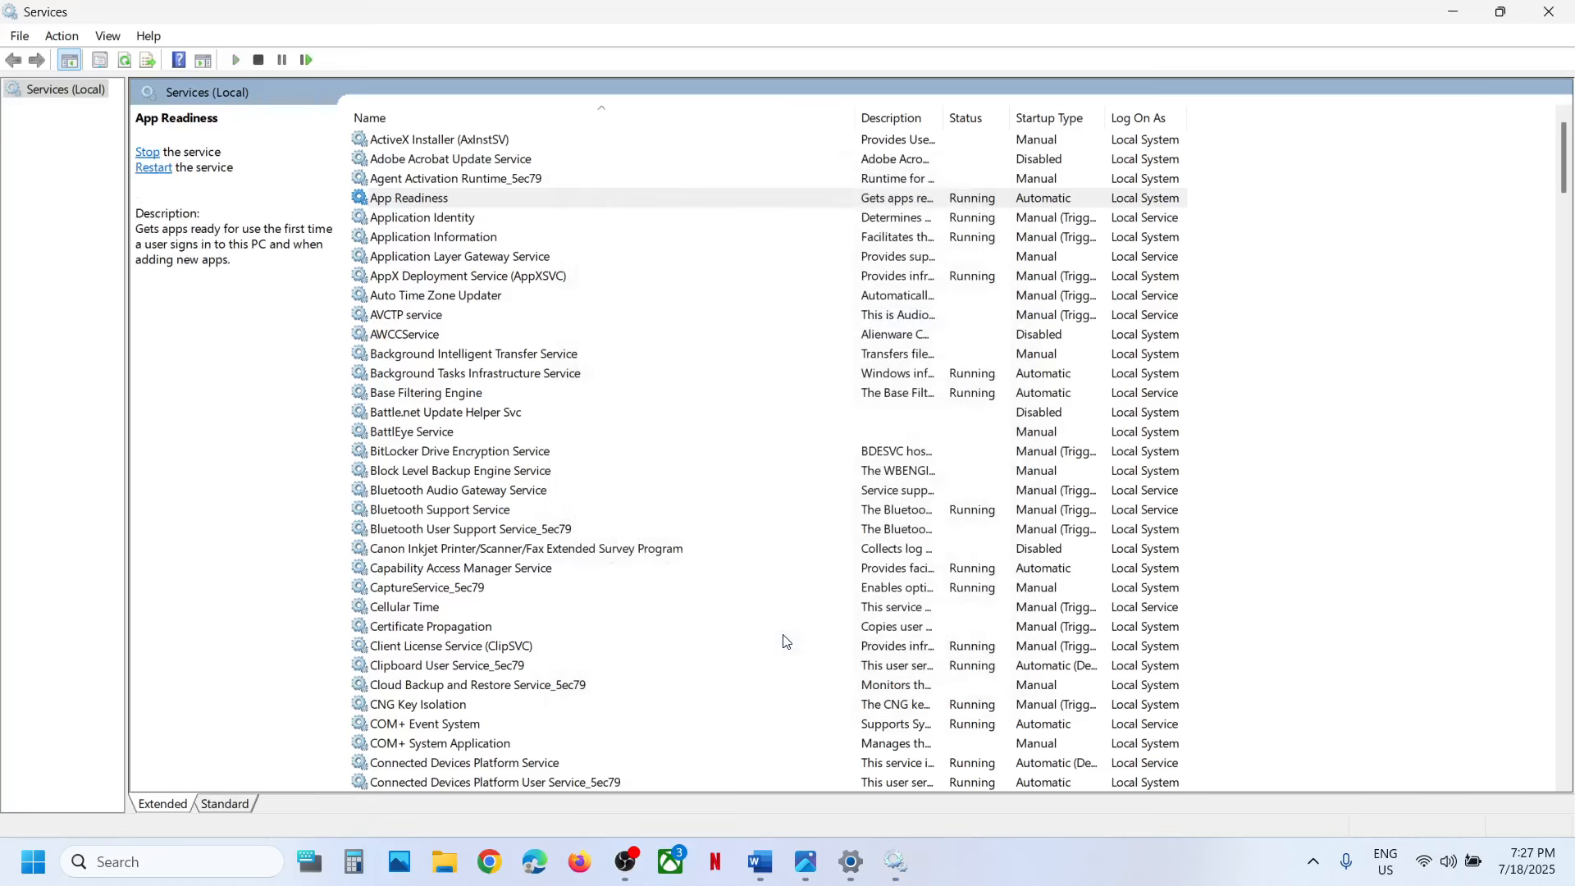
Switch to the Word notes and highlight "Update Troubleshooter" in the Step 3 heading.
left_click(763, 865)
scroll(586, 575, "down", 2)
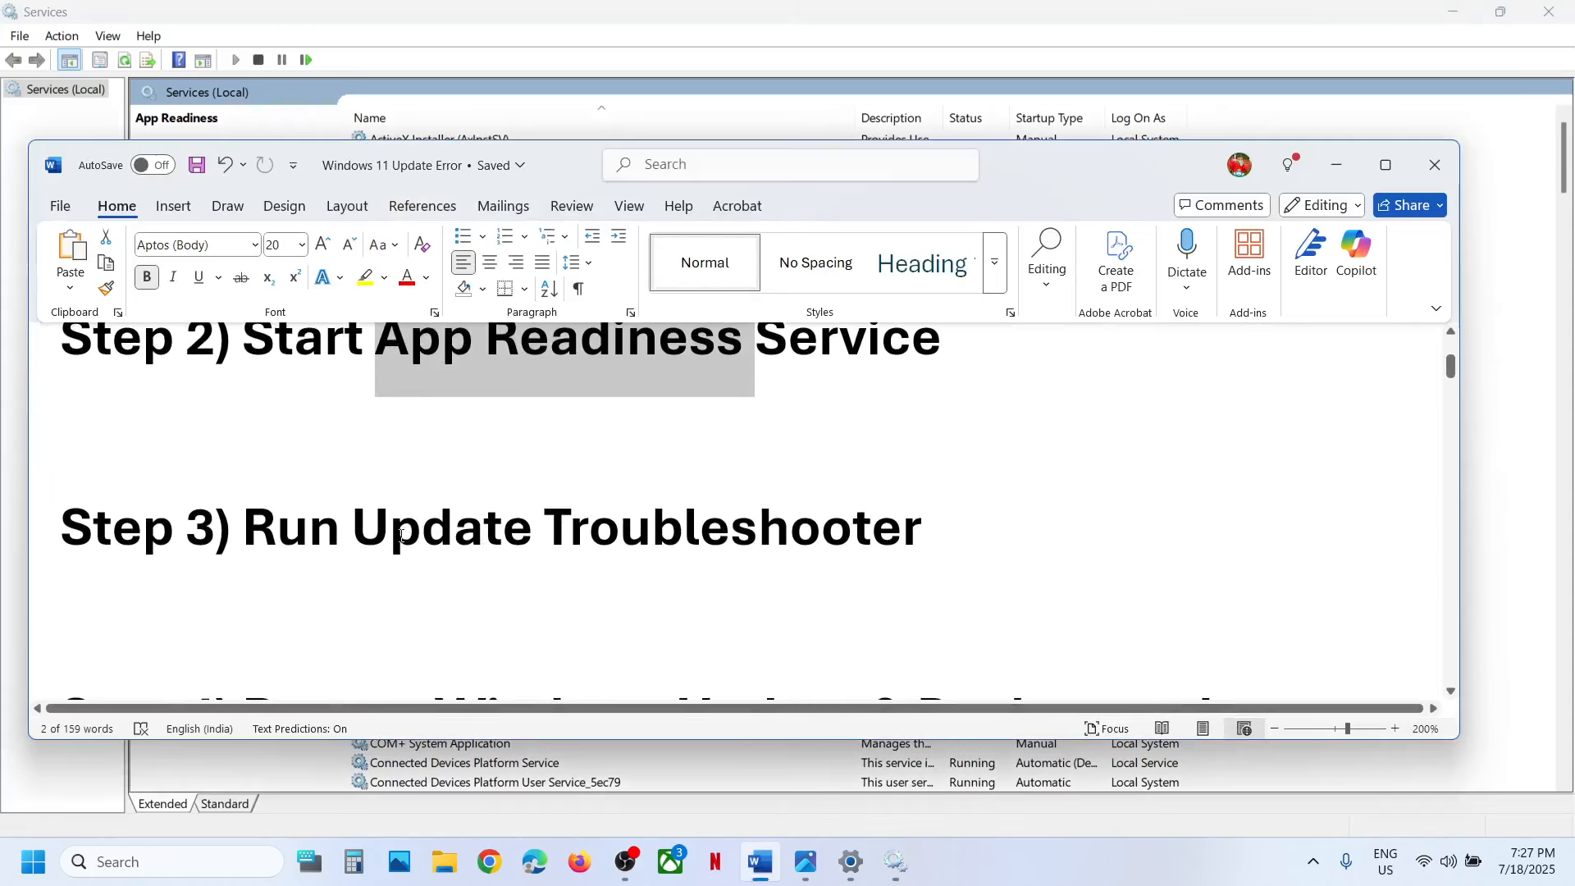
left_click_drag(401, 538, 873, 553)
left_click(744, 42)
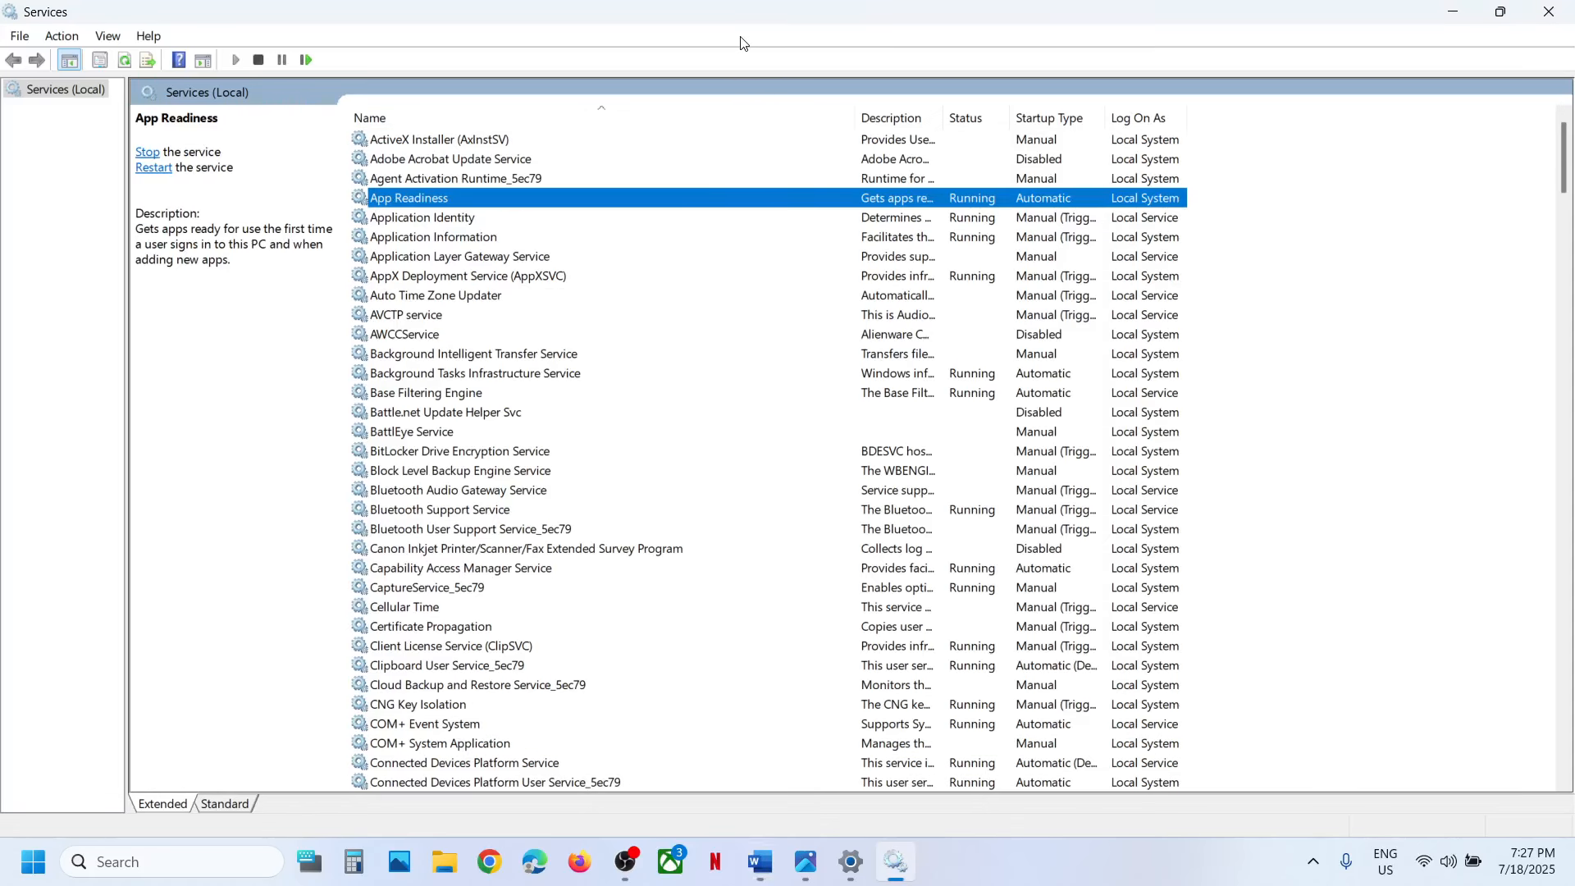
Return to Settings and open the Other troubleshooters page in the System troubleshooting settings.
key("alt+Tab")
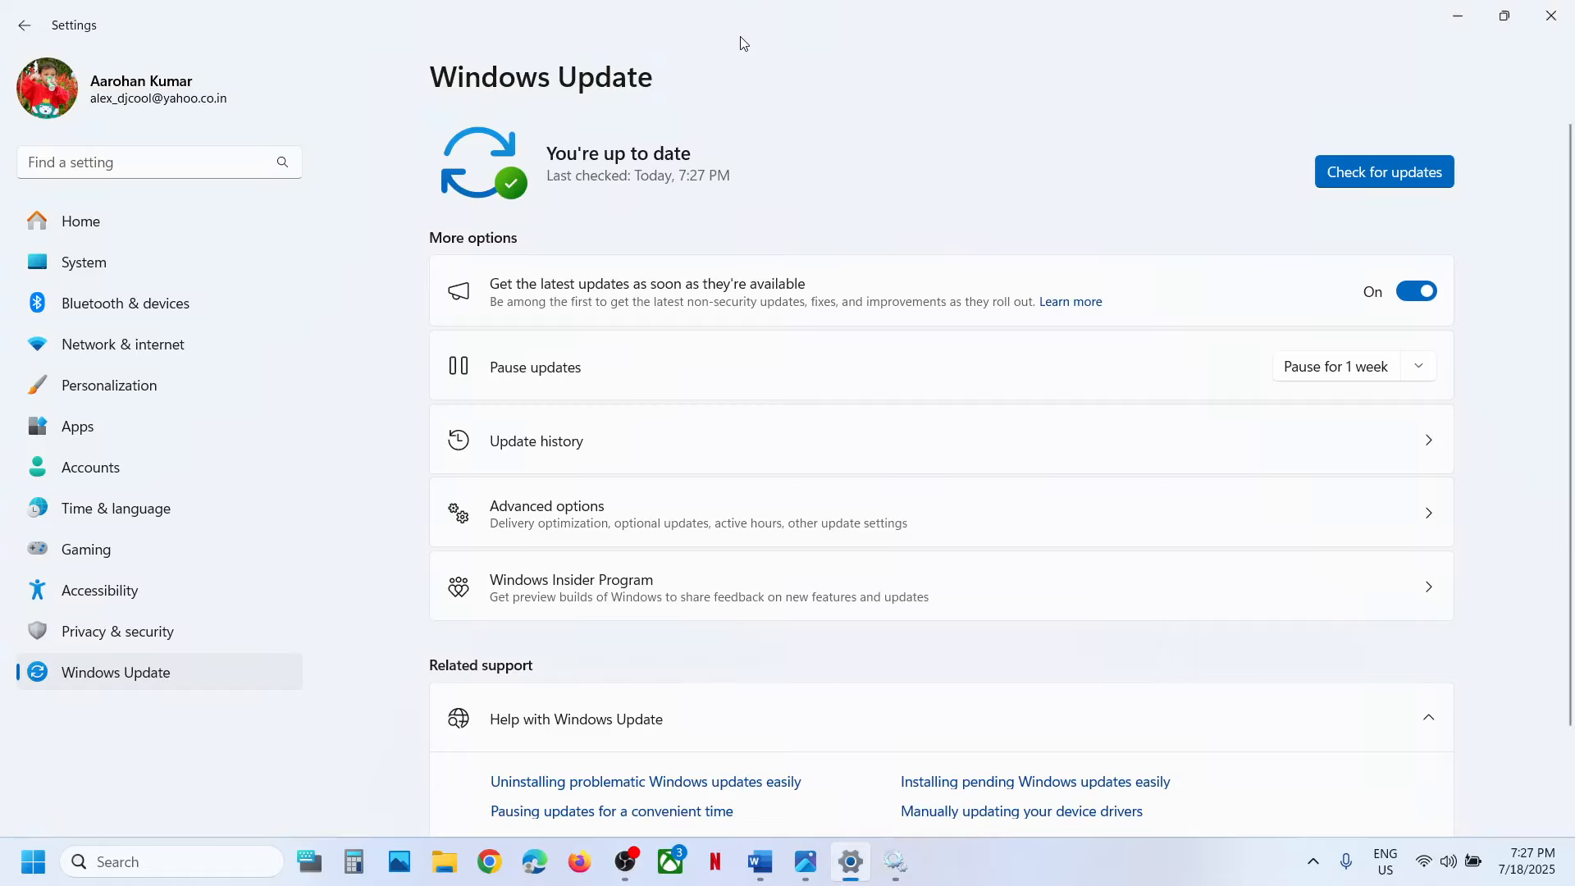
left_click(104, 271)
scroll(749, 555, "down", 5)
scroll(616, 583, "down", 1)
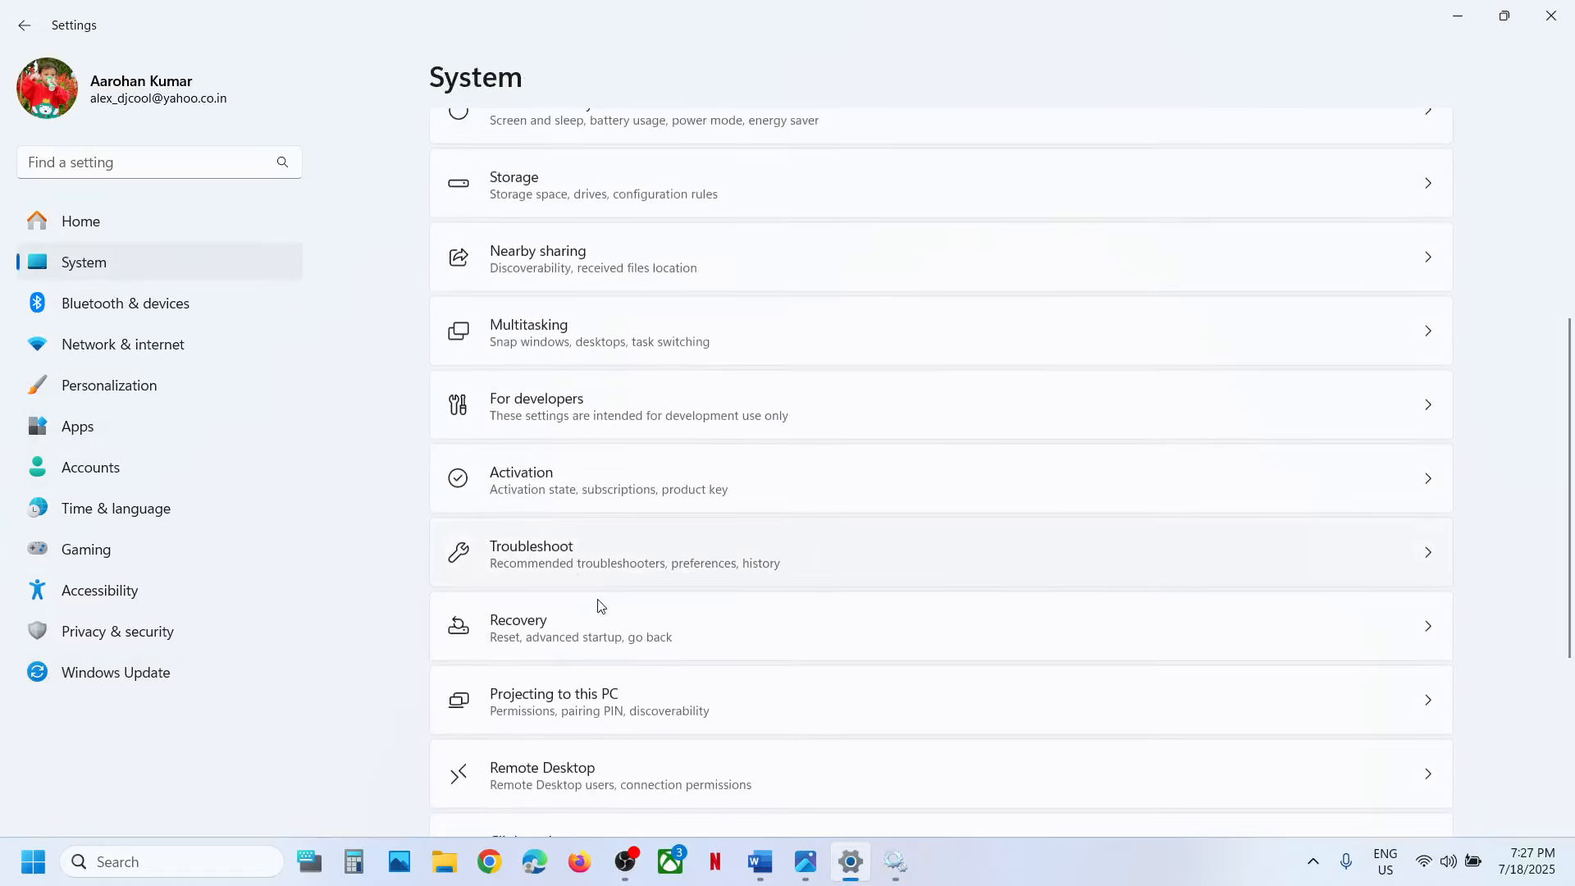
left_click(566, 572)
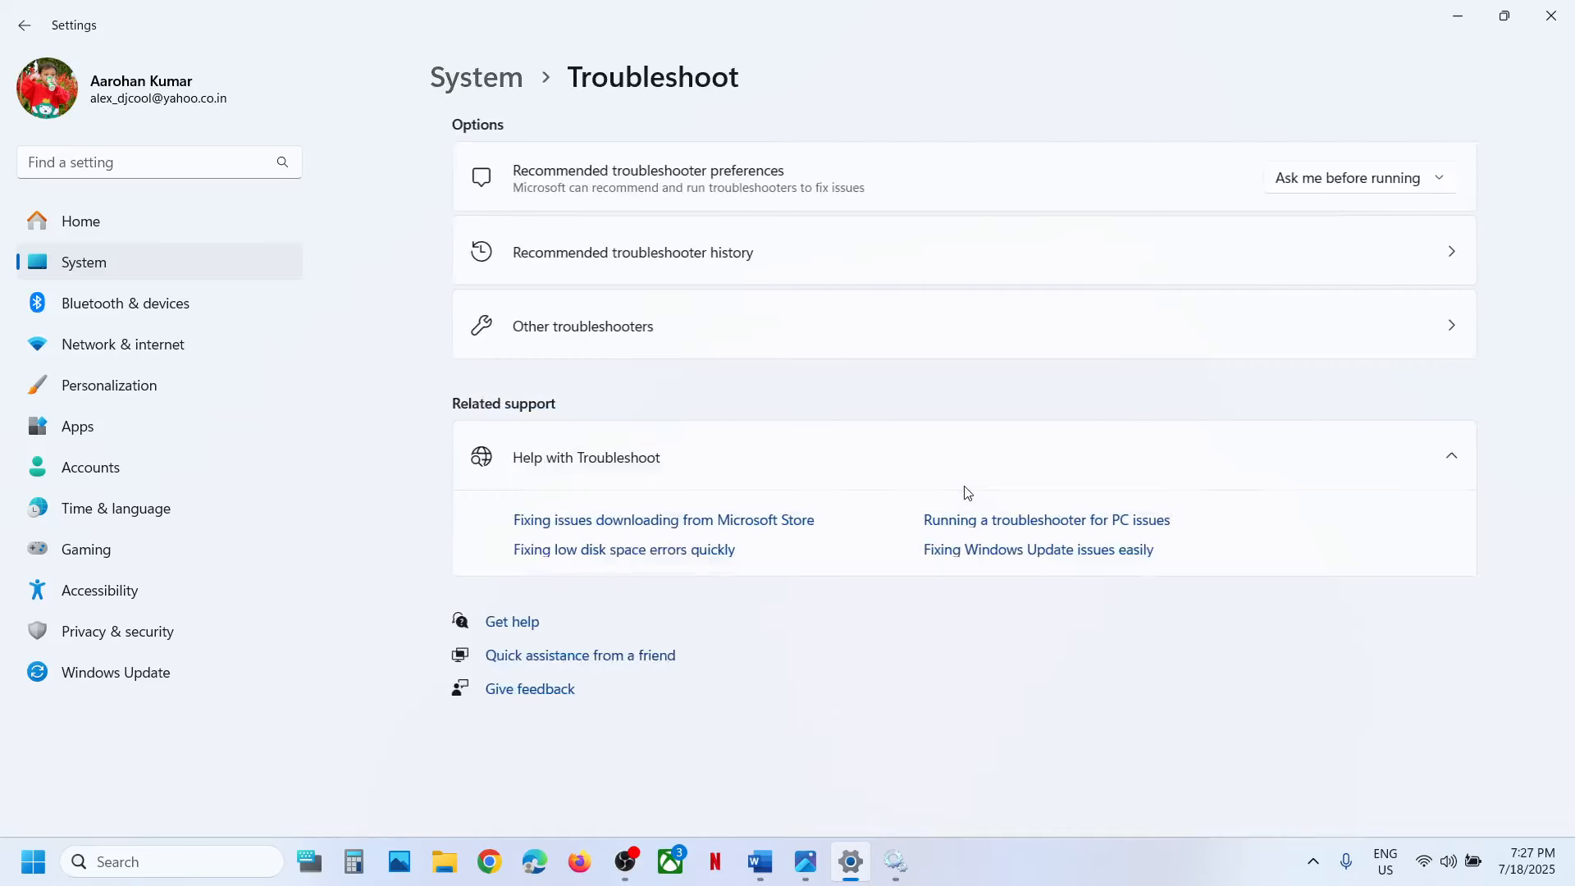
left_click(580, 341)
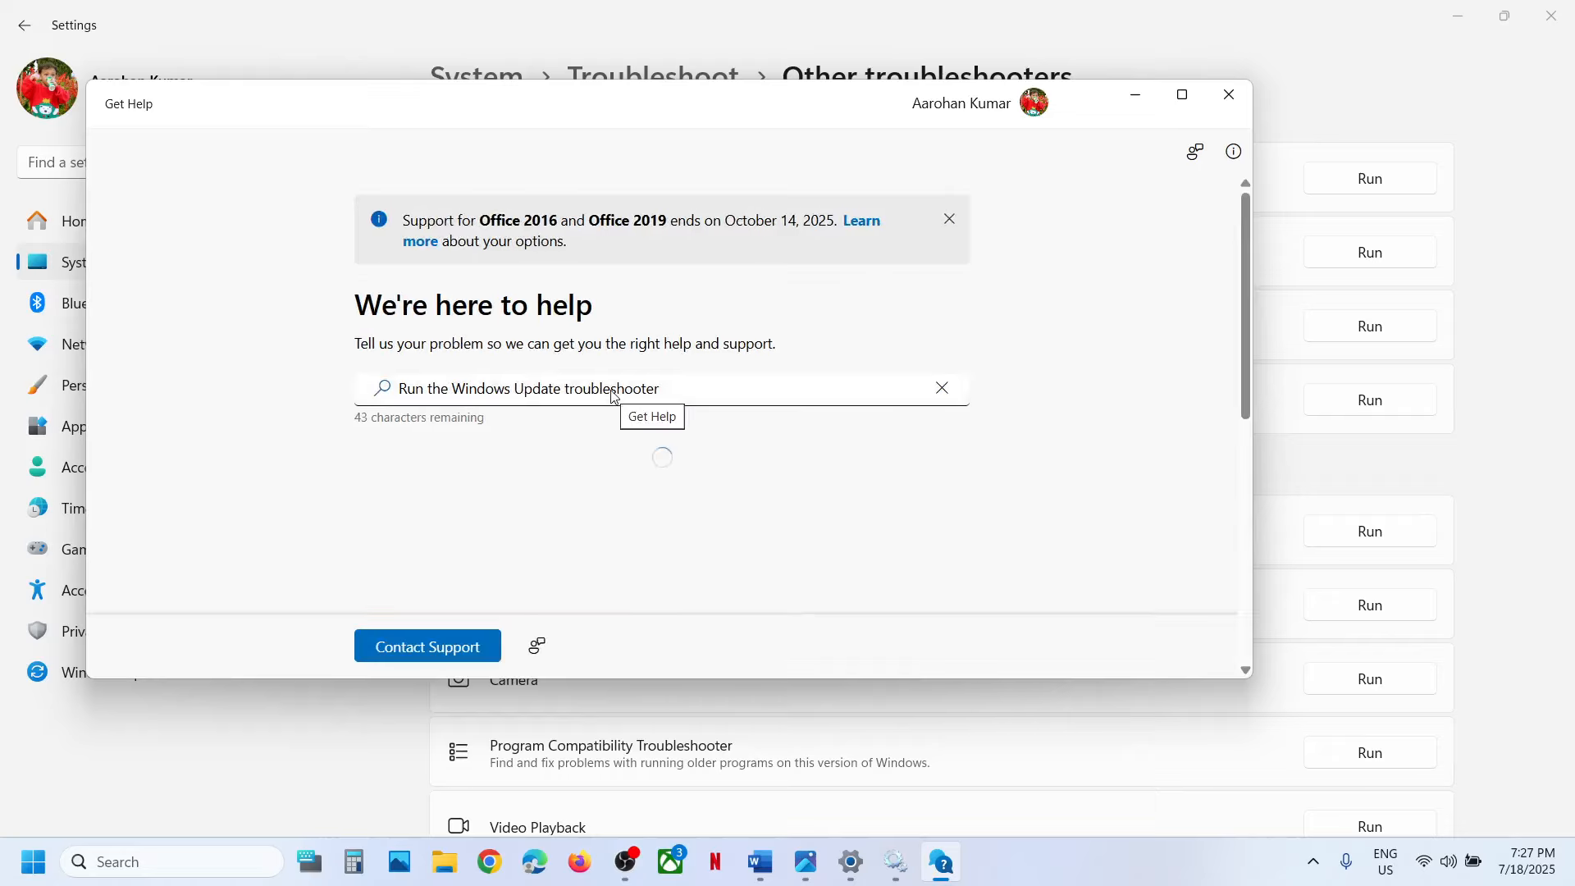
Run the Windows Update diagnostic for "I can't download, install, or uninstall an update", granting permission, and close Get Help.
scroll(614, 397, "up", 3)
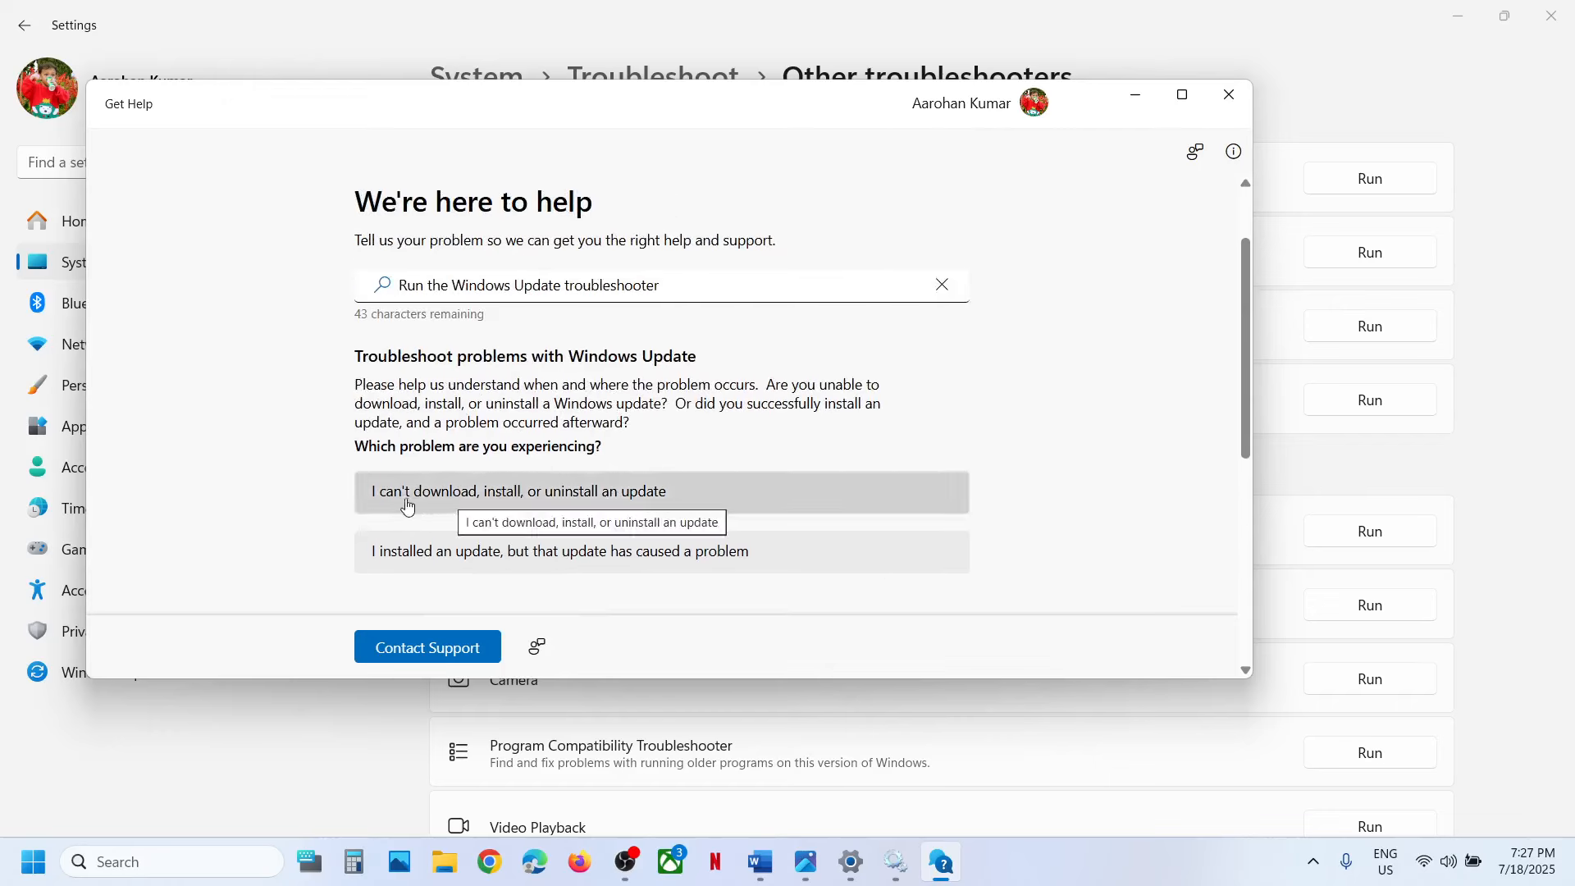
left_click(546, 504)
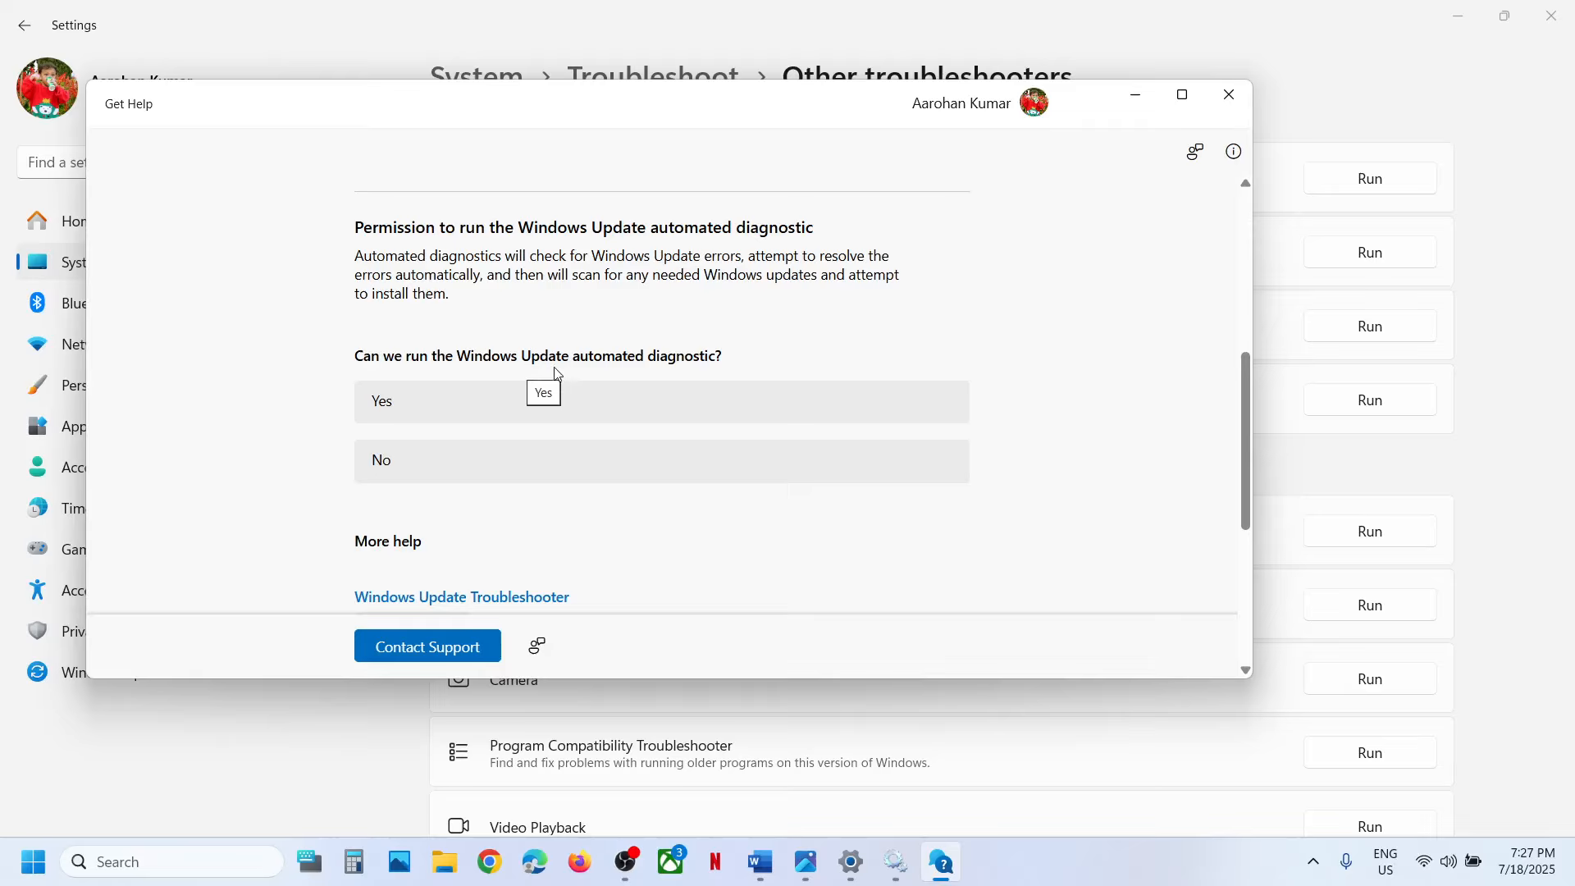
left_click(564, 413)
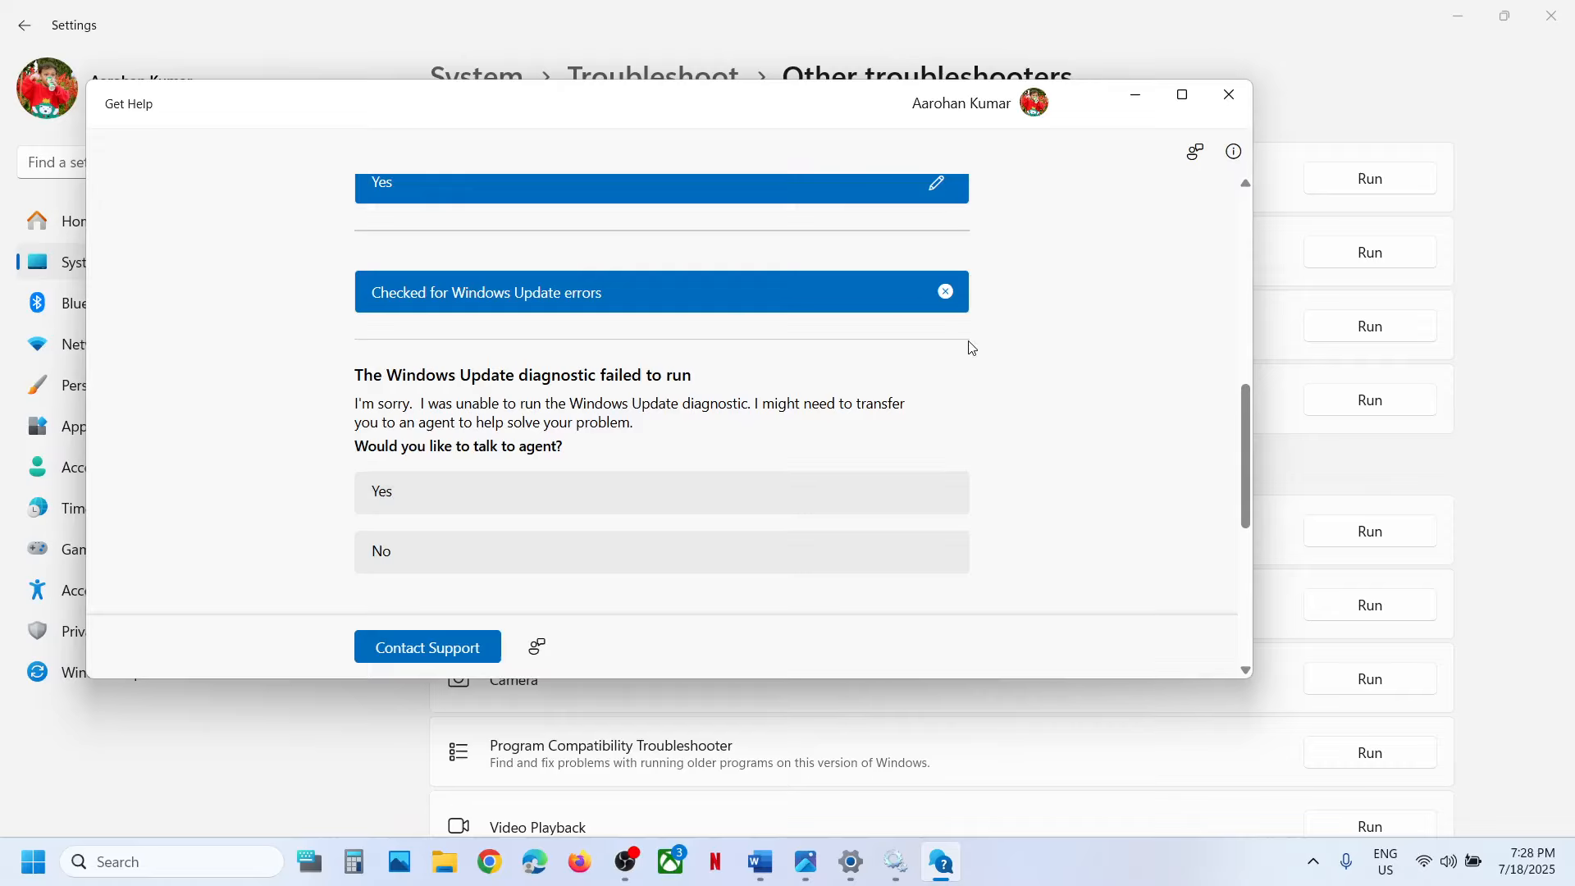
left_click(1228, 97)
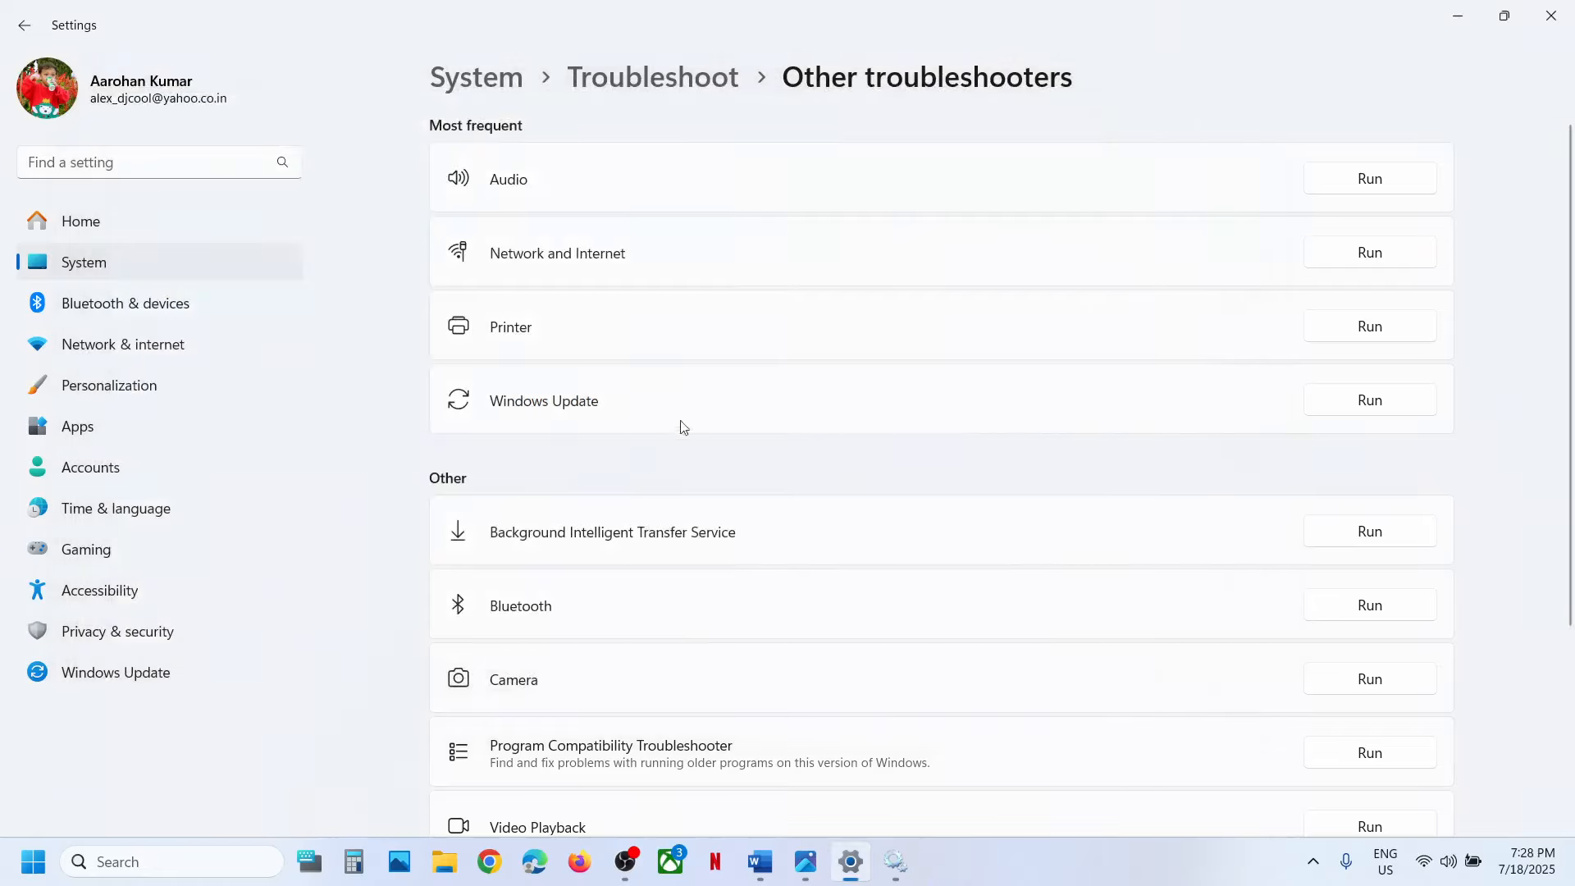
Switch to the Word notes and highlight the Step 4 text about restarting Windows Update and the Background intelligent transfer service.
left_click(760, 862)
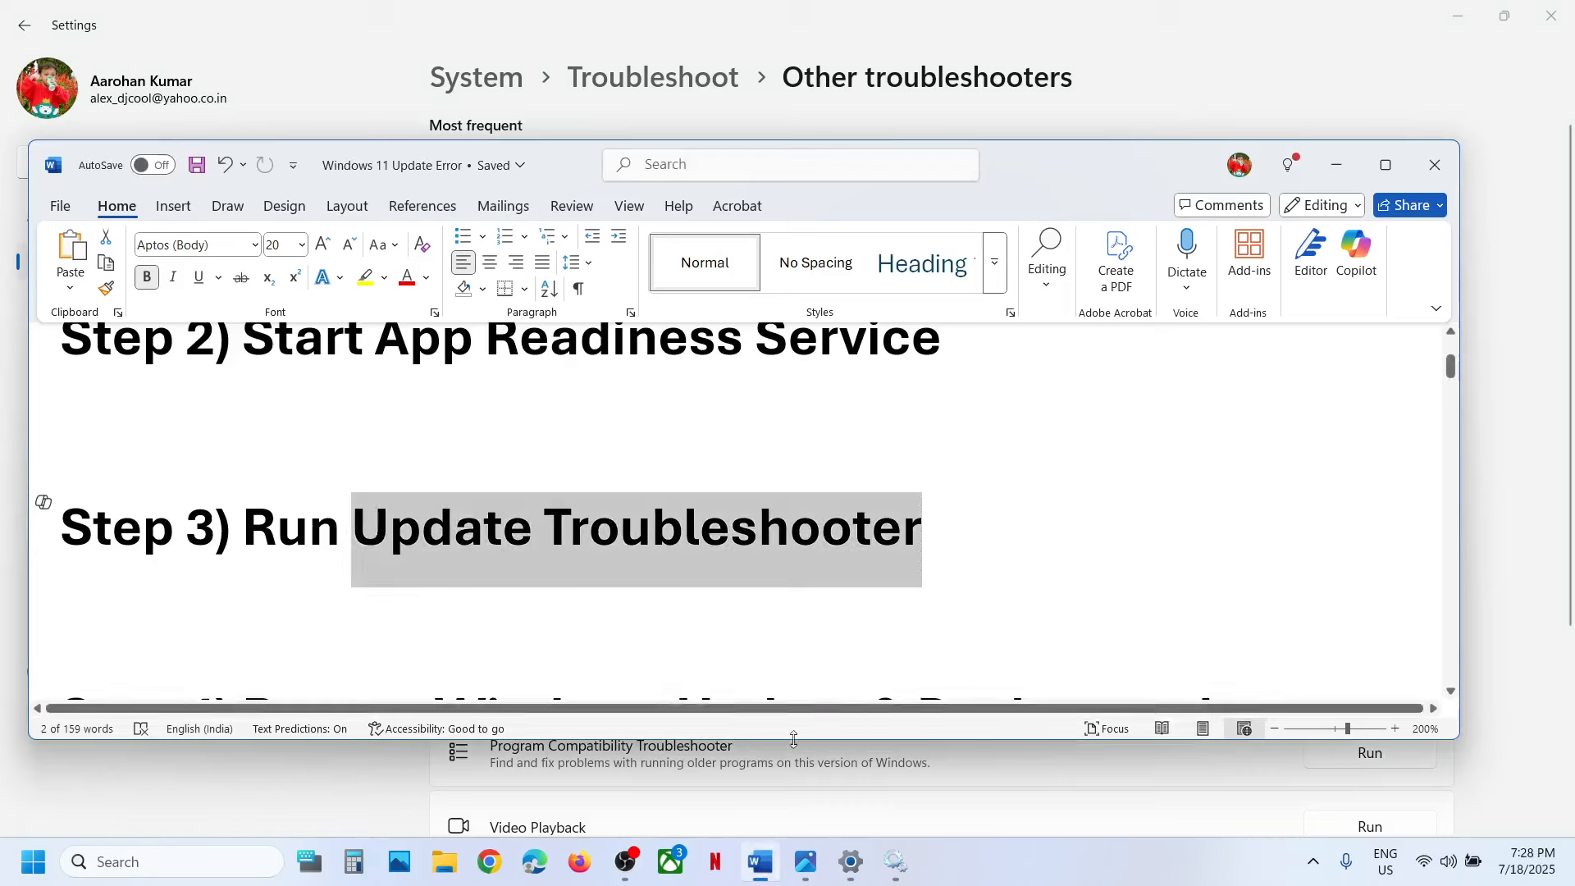
scroll(491, 500, "down", 3)
left_click_drag(244, 495, 869, 517)
left_click_drag(686, 542, 650, 574)
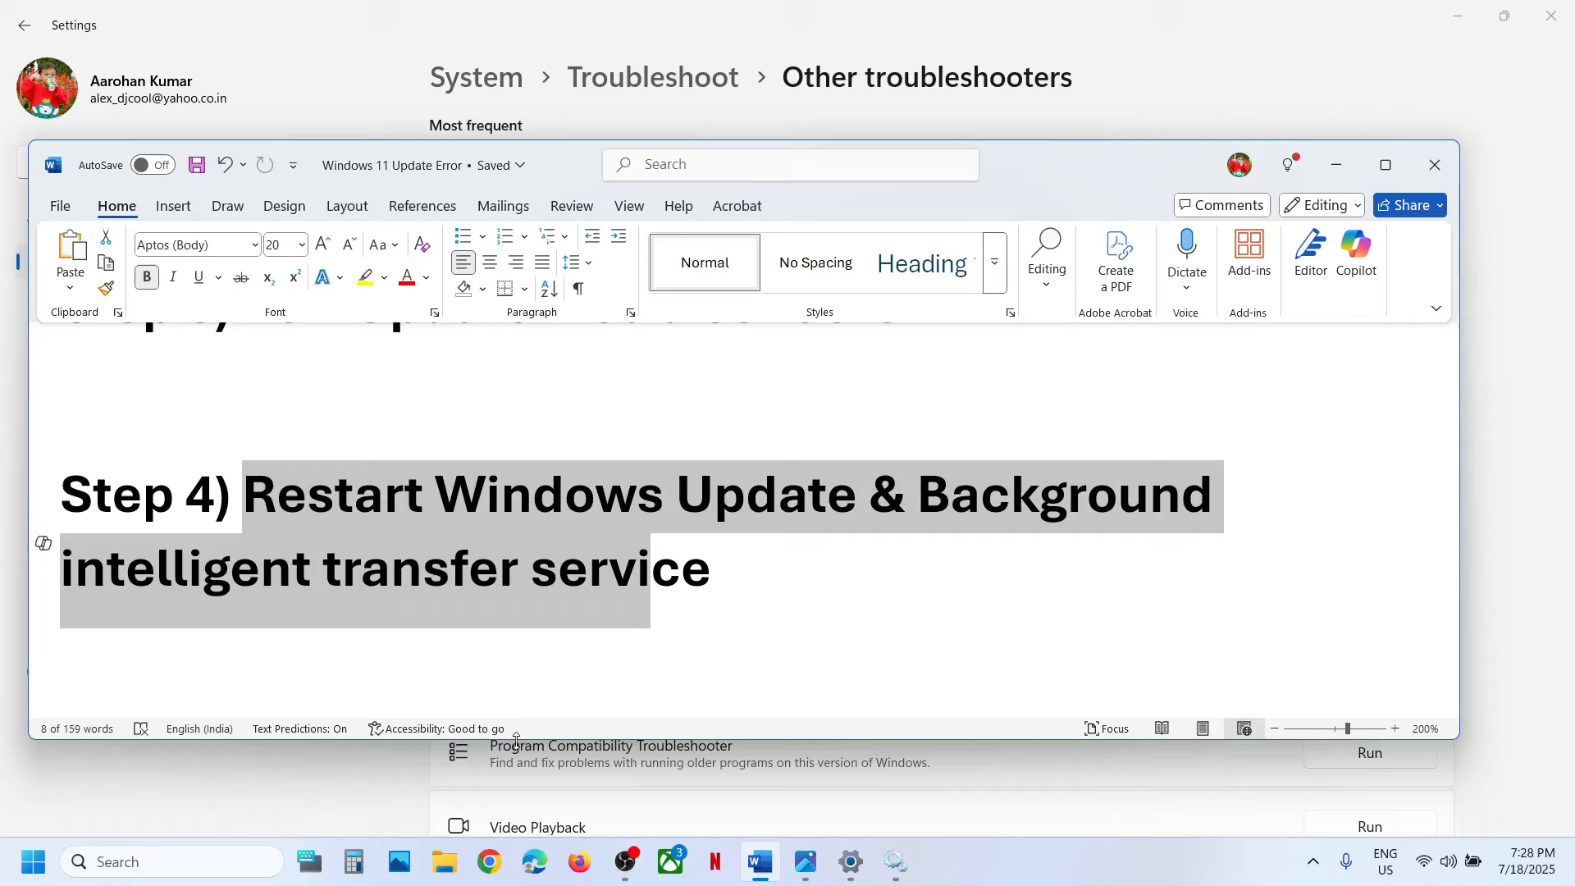
Bring up the Services console again by searching Windows for "services".
left_click(187, 856)
type("servic")
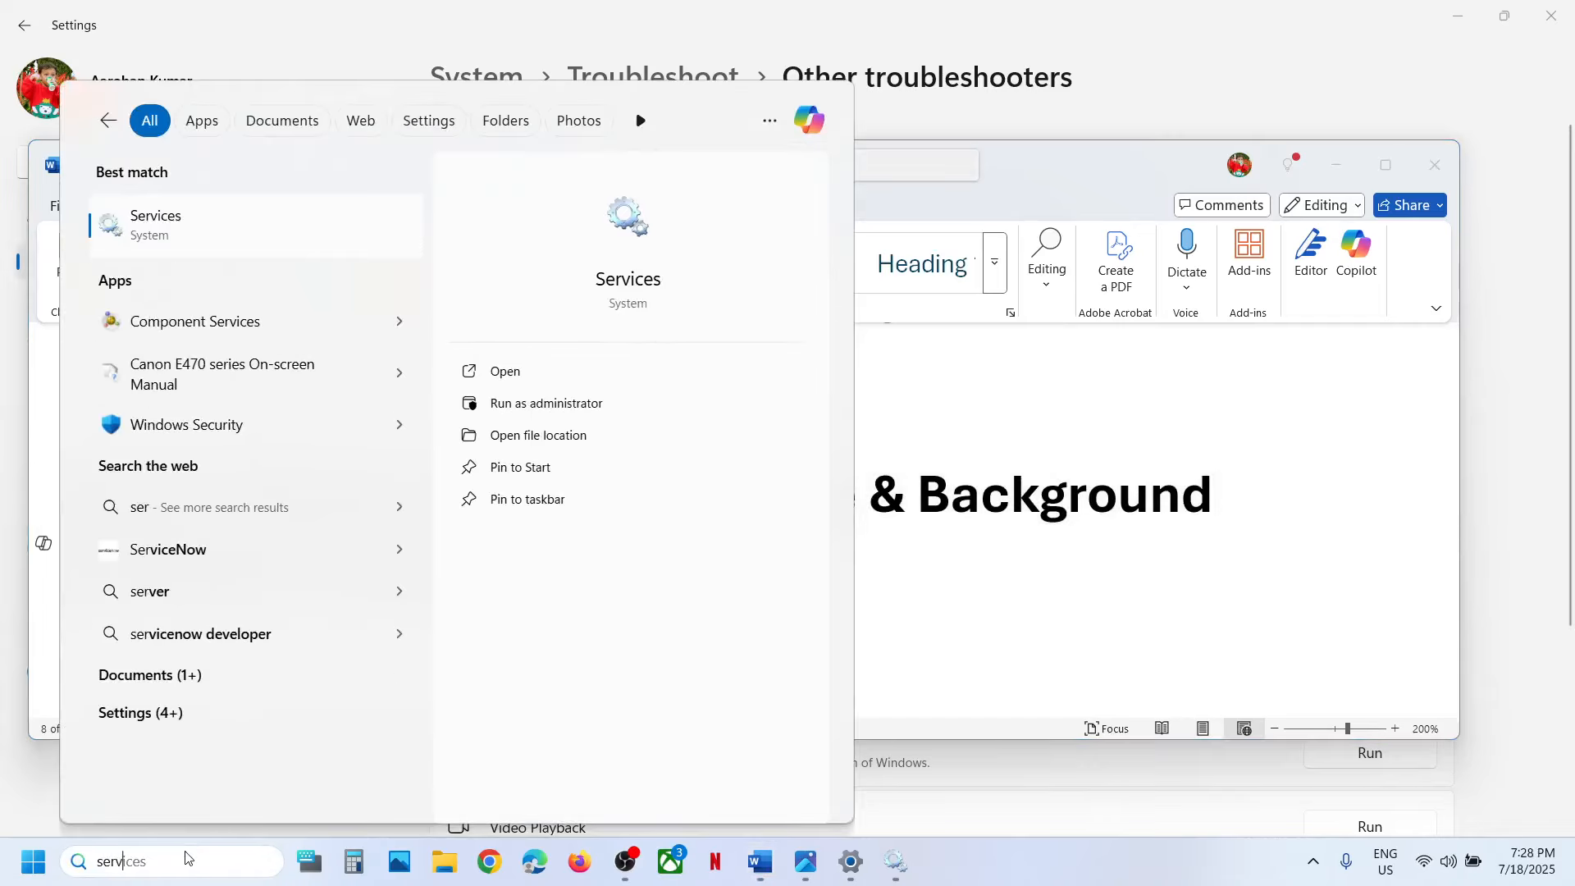
type("es")
key("Return")
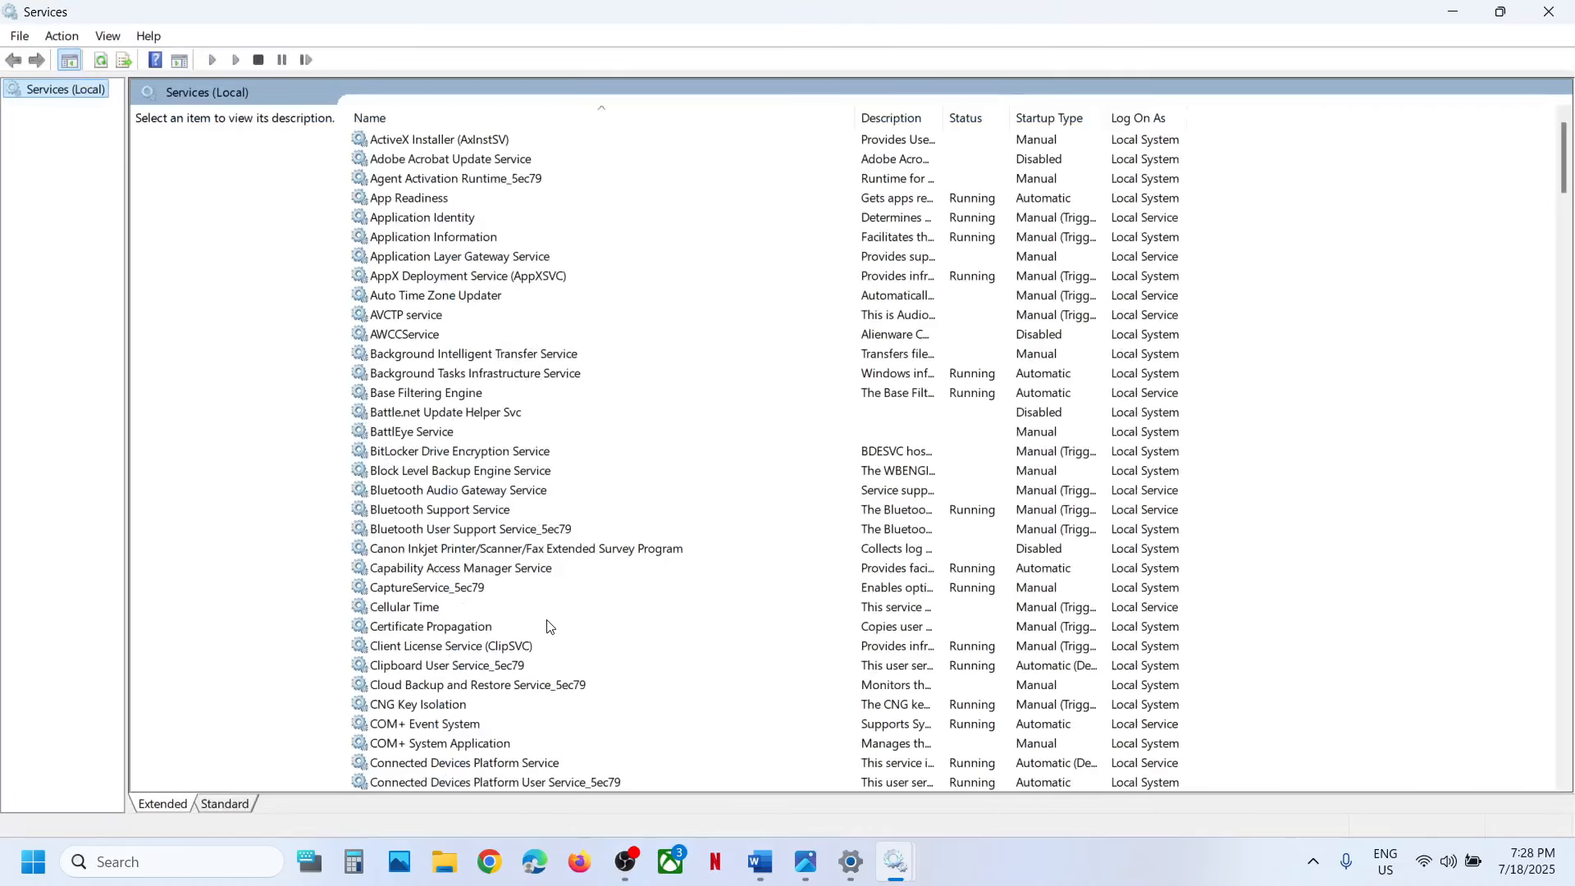
Find the Windows Update service, set its startup type to Automatic, and apply the change.
left_click(497, 637)
key("w")
scroll(497, 640, "down", 8)
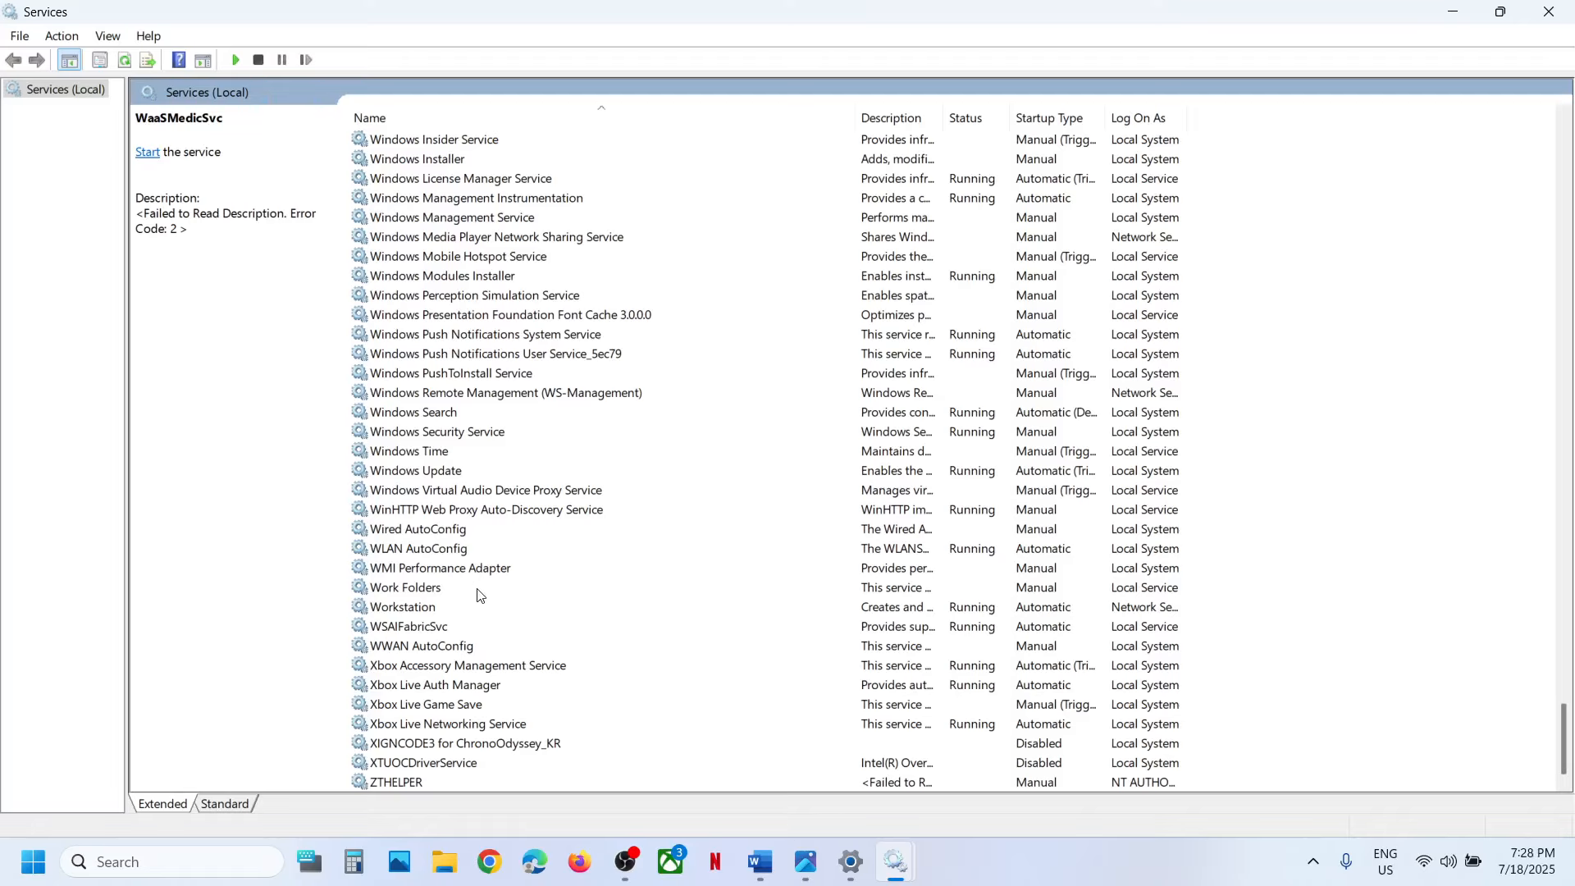
double_click(450, 470)
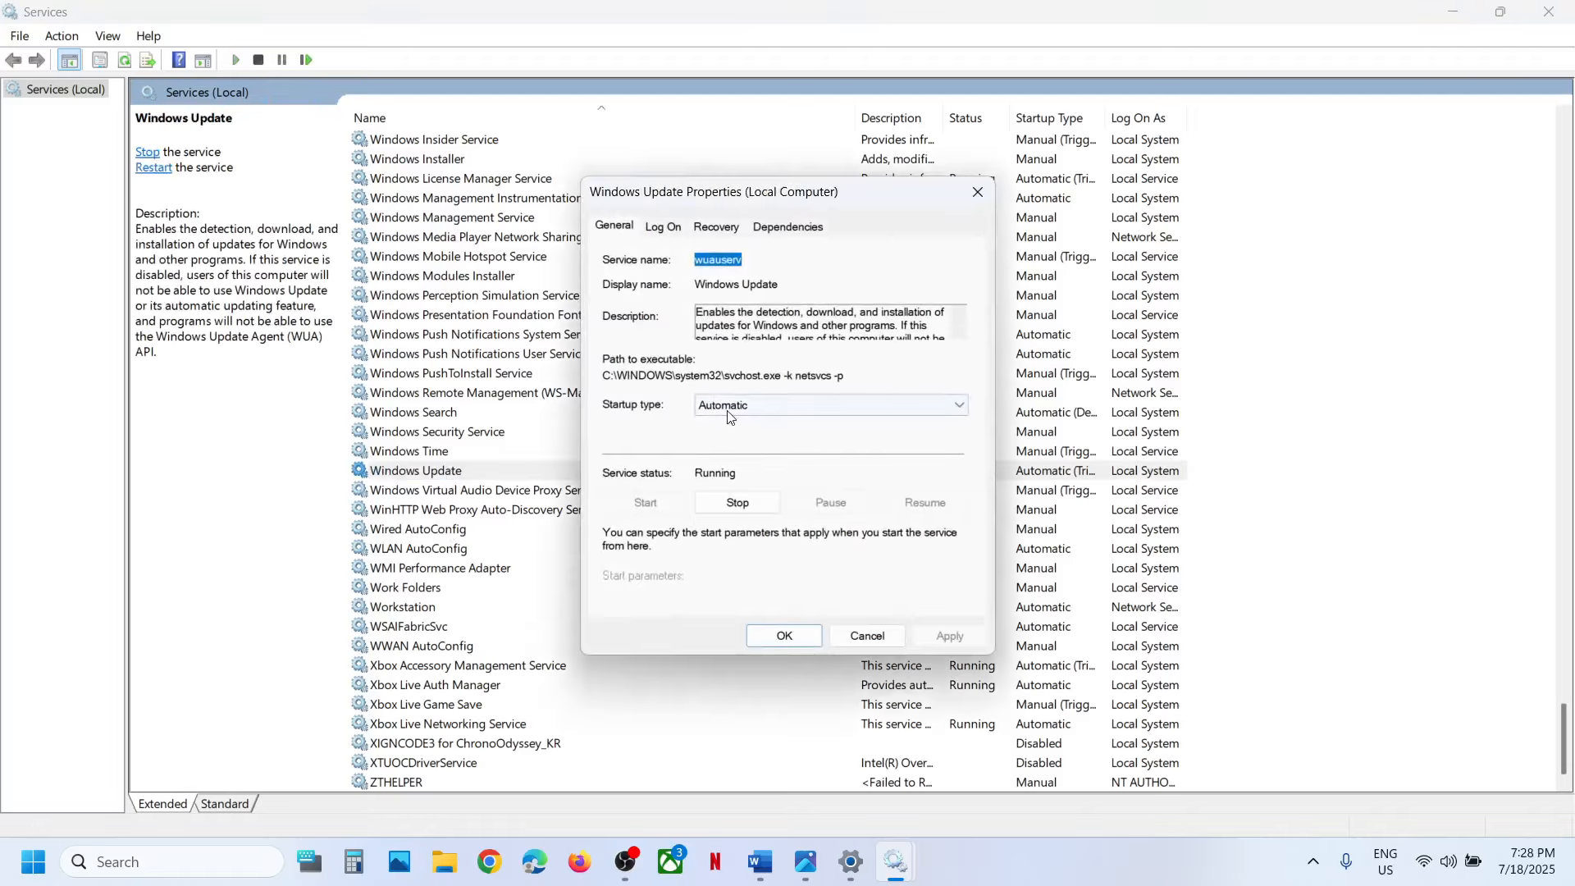
left_click(739, 405)
left_click(739, 437)
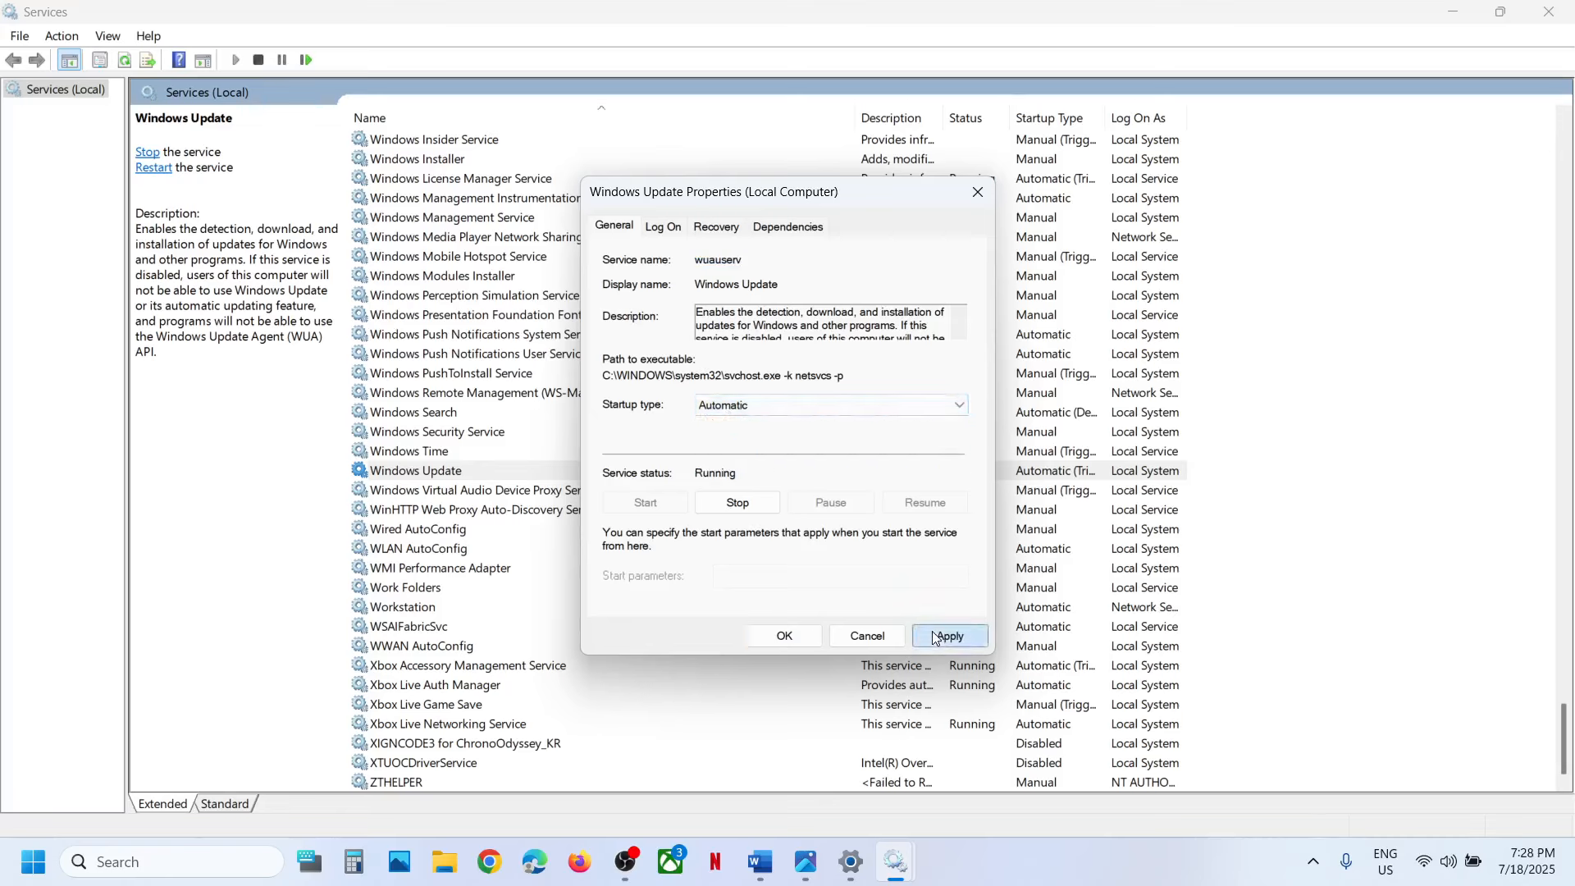
left_click(932, 632)
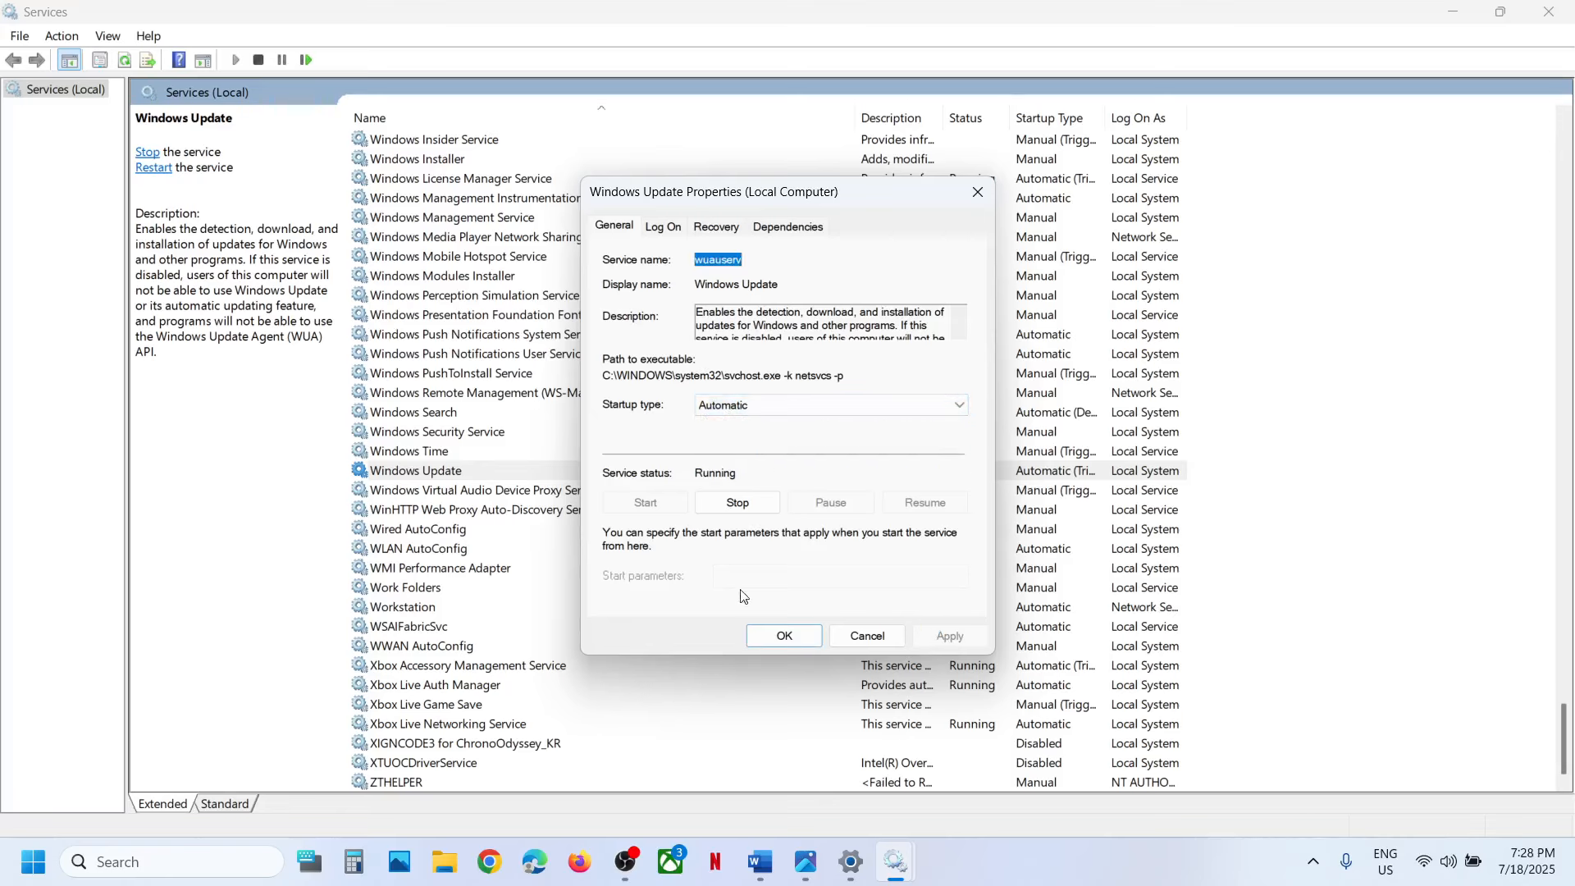
left_click(761, 632)
Set the Background Intelligent Transfer Service's startup type to Automatic, apply it and start the service.
left_click(481, 545)
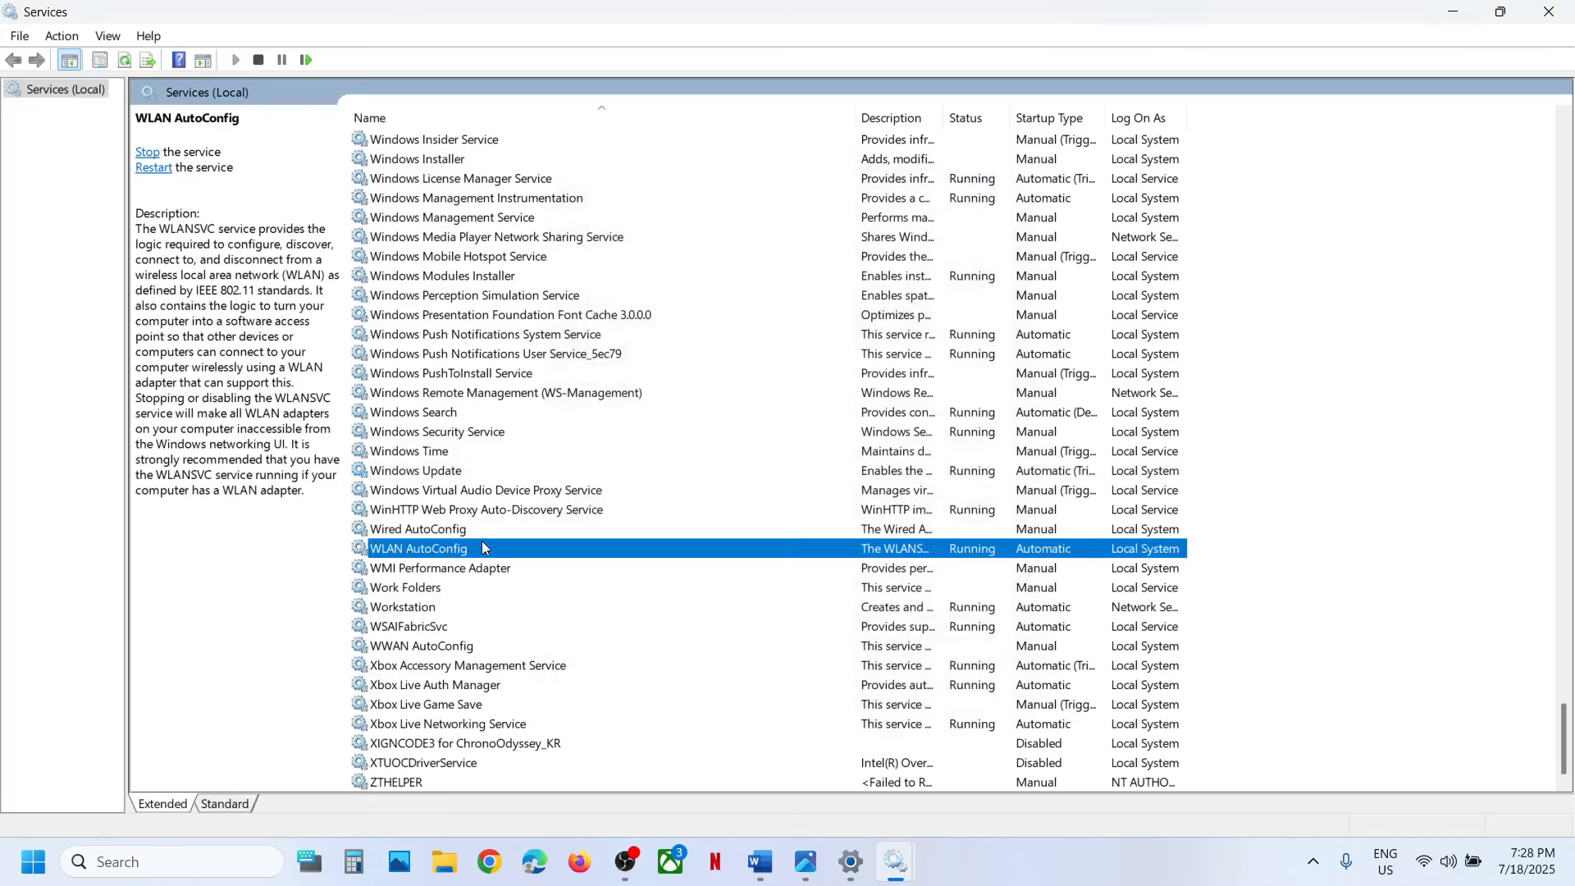
key("b")
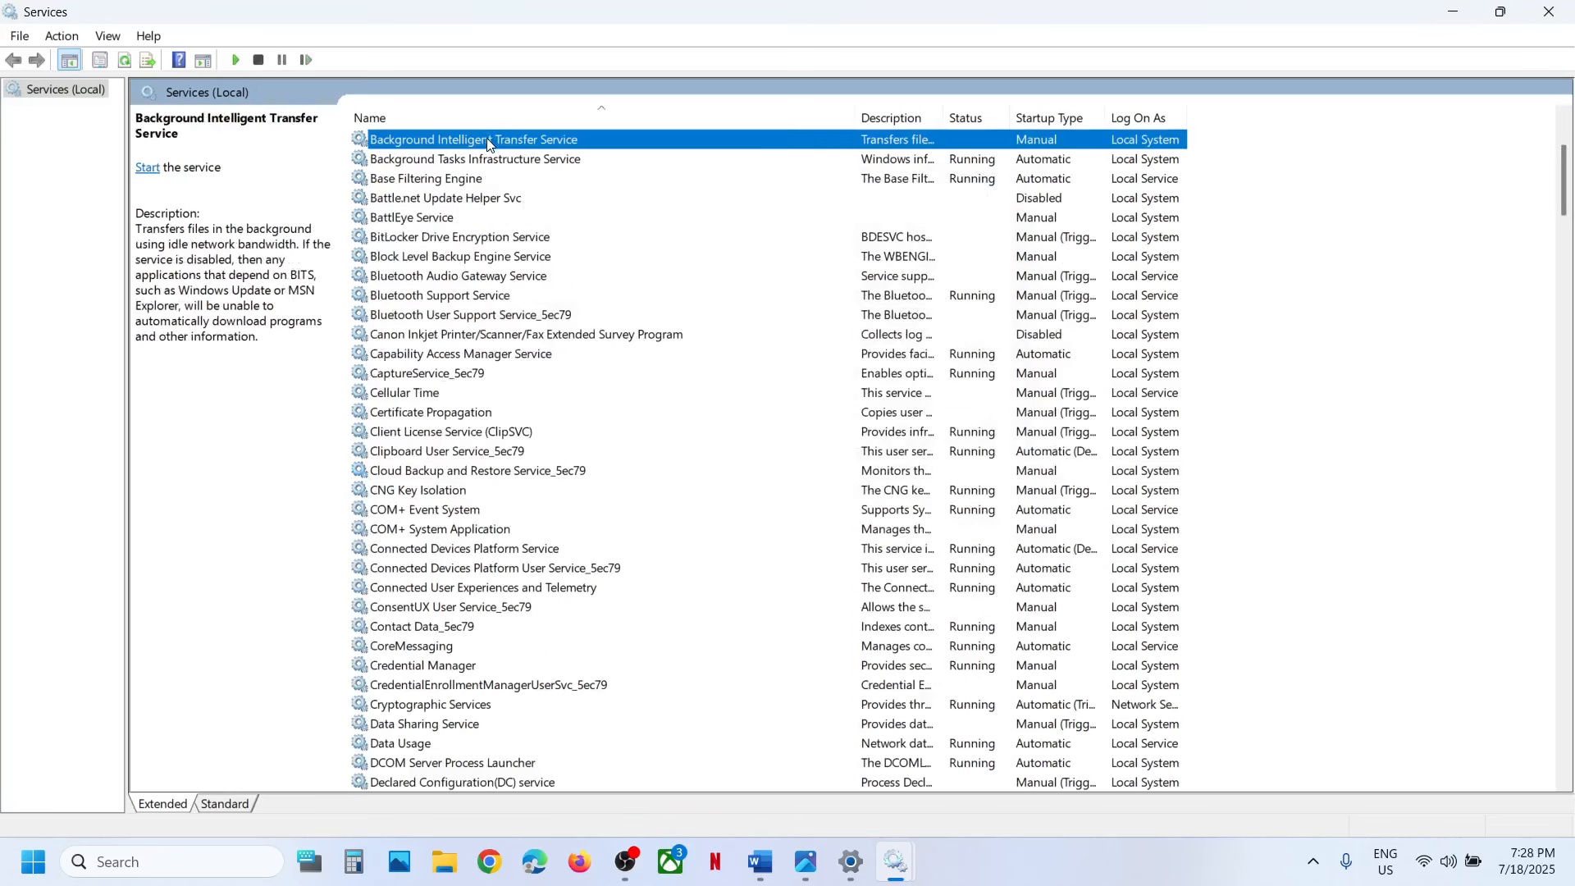
double_click(489, 145)
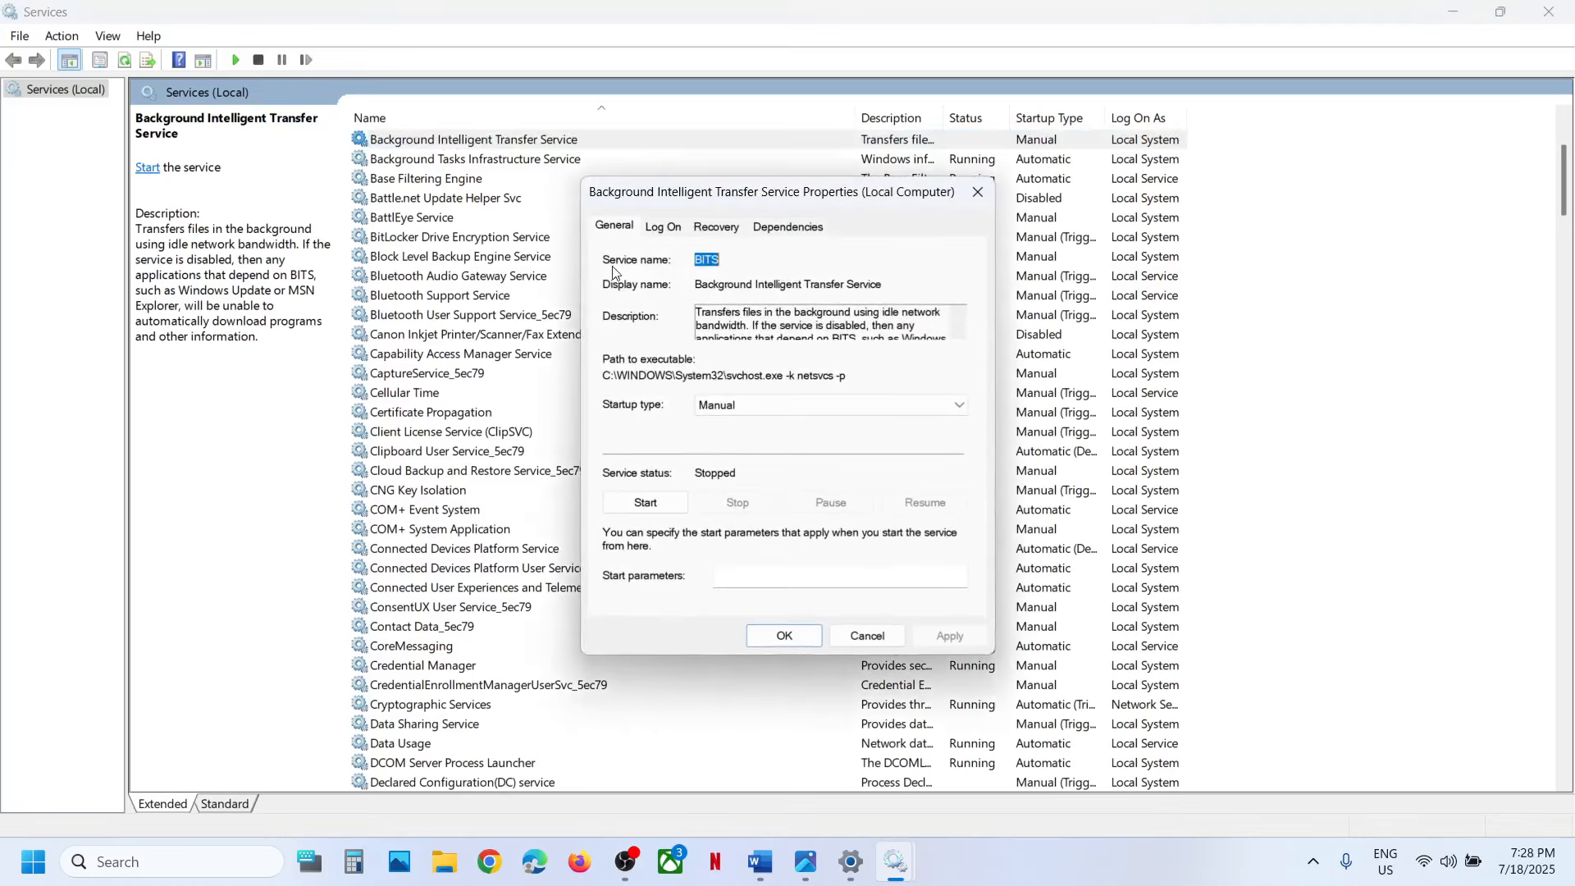
left_click(738, 405)
left_click(722, 437)
left_click(956, 639)
left_click(656, 502)
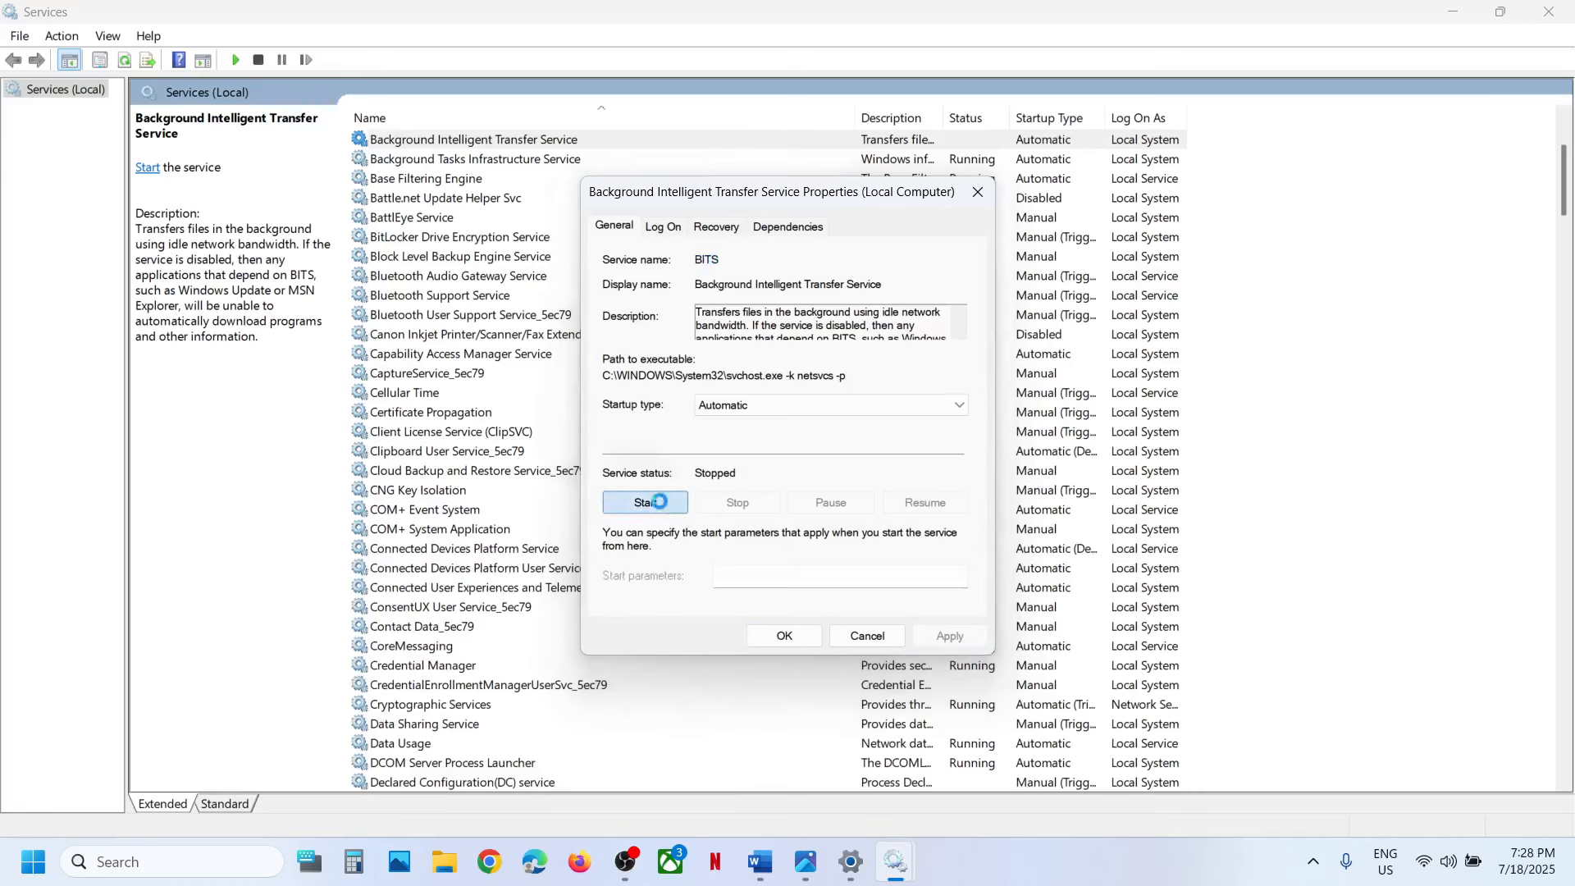
left_click(784, 638)
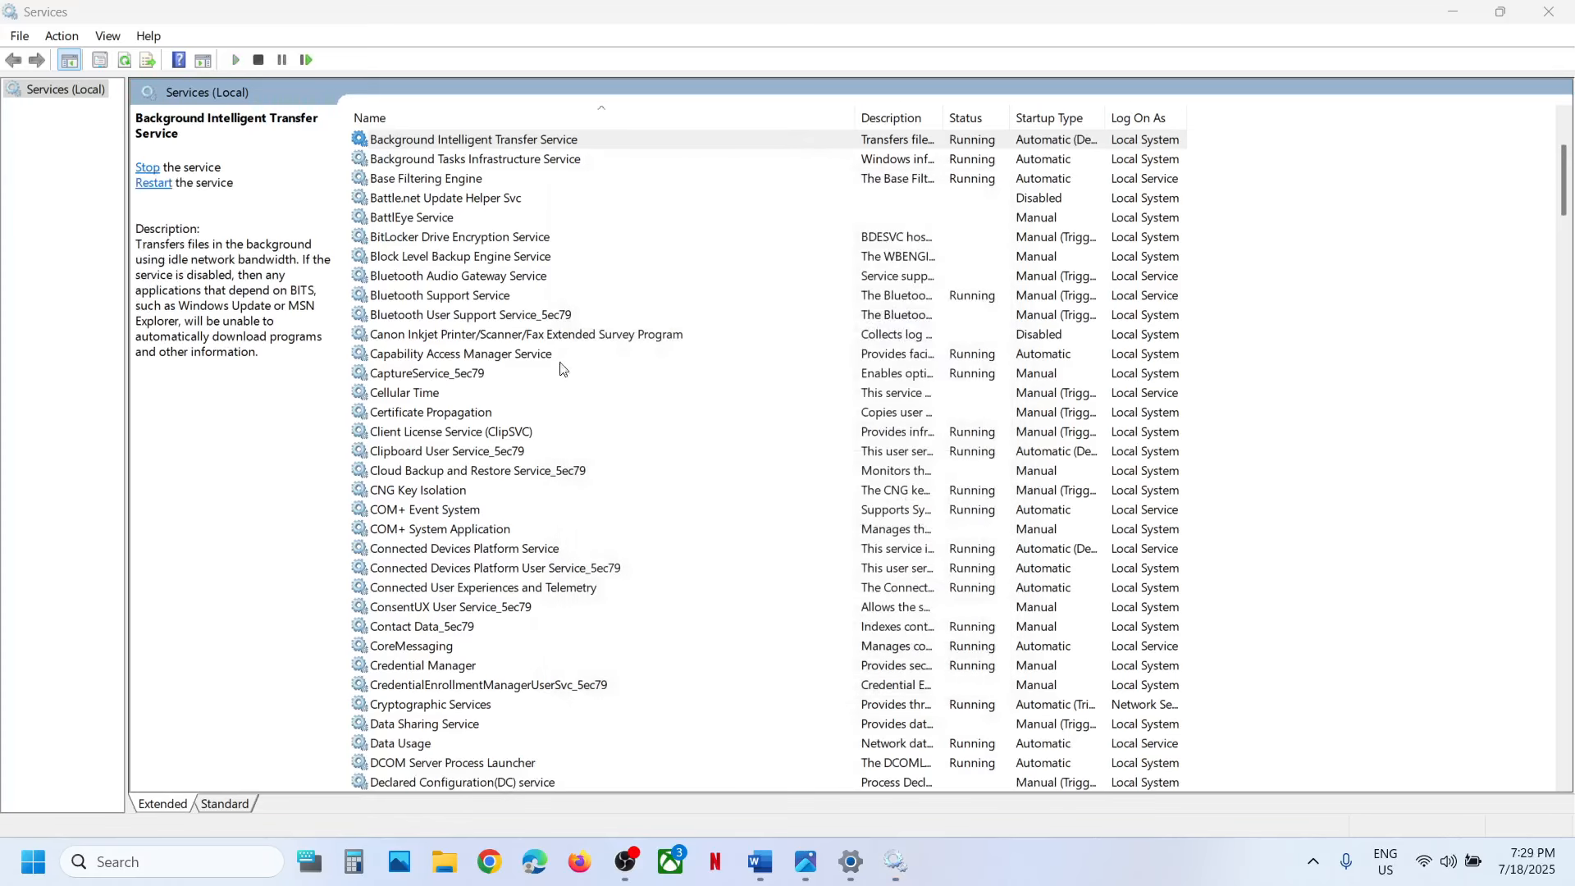
Restart the Background Intelligent Transfer Service.
scroll(507, 179, "up", 3)
right_click(516, 321)
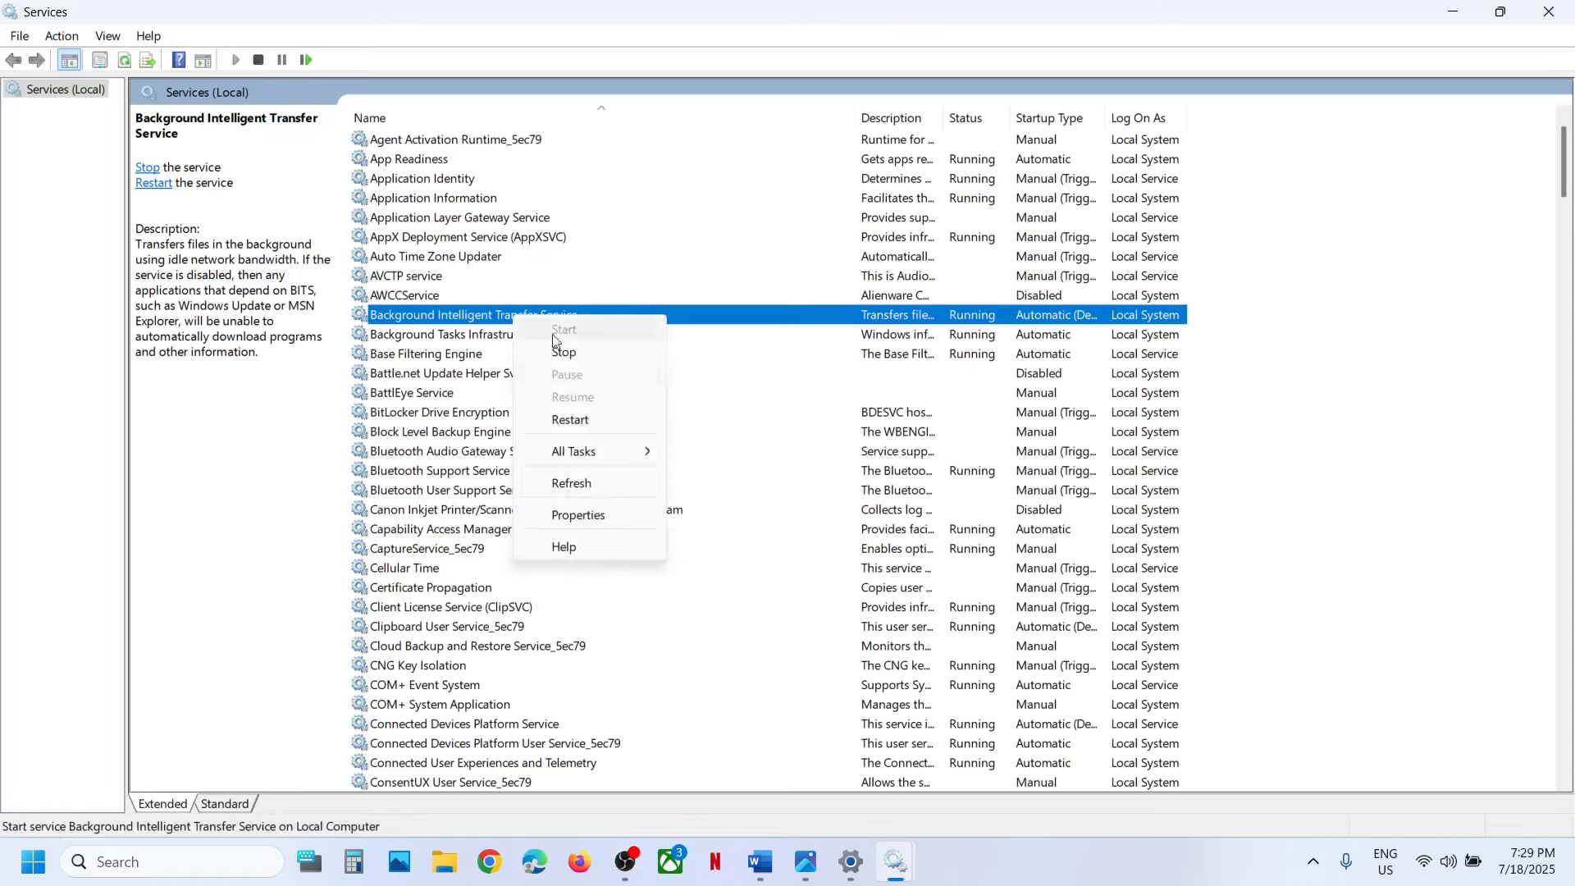
left_click(595, 420)
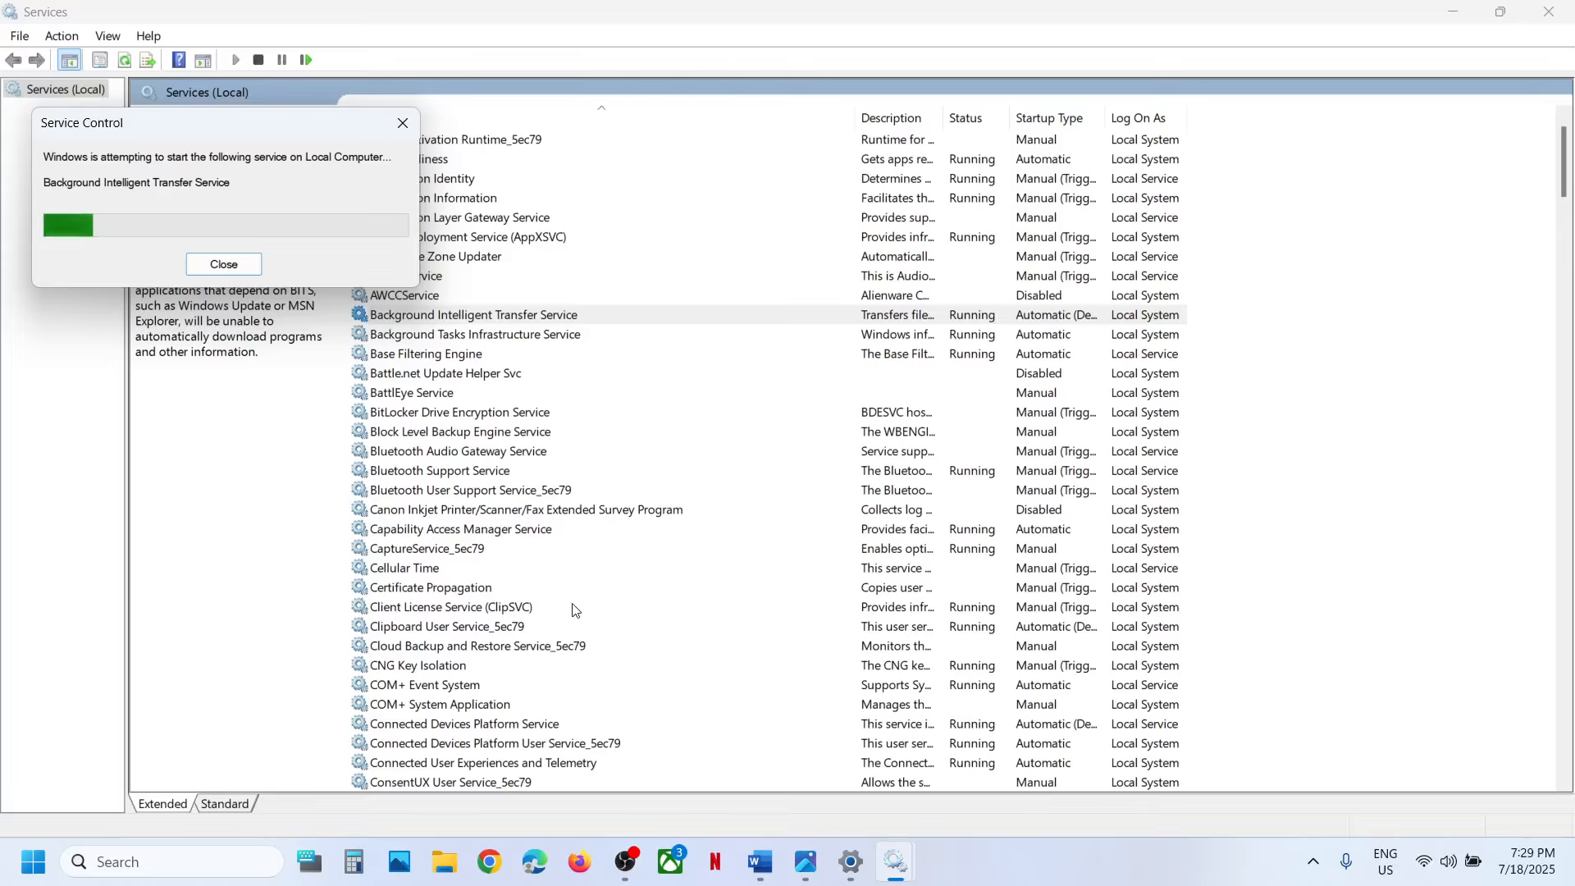
Find the Windows Update service in the list and restart it.
left_click(504, 696)
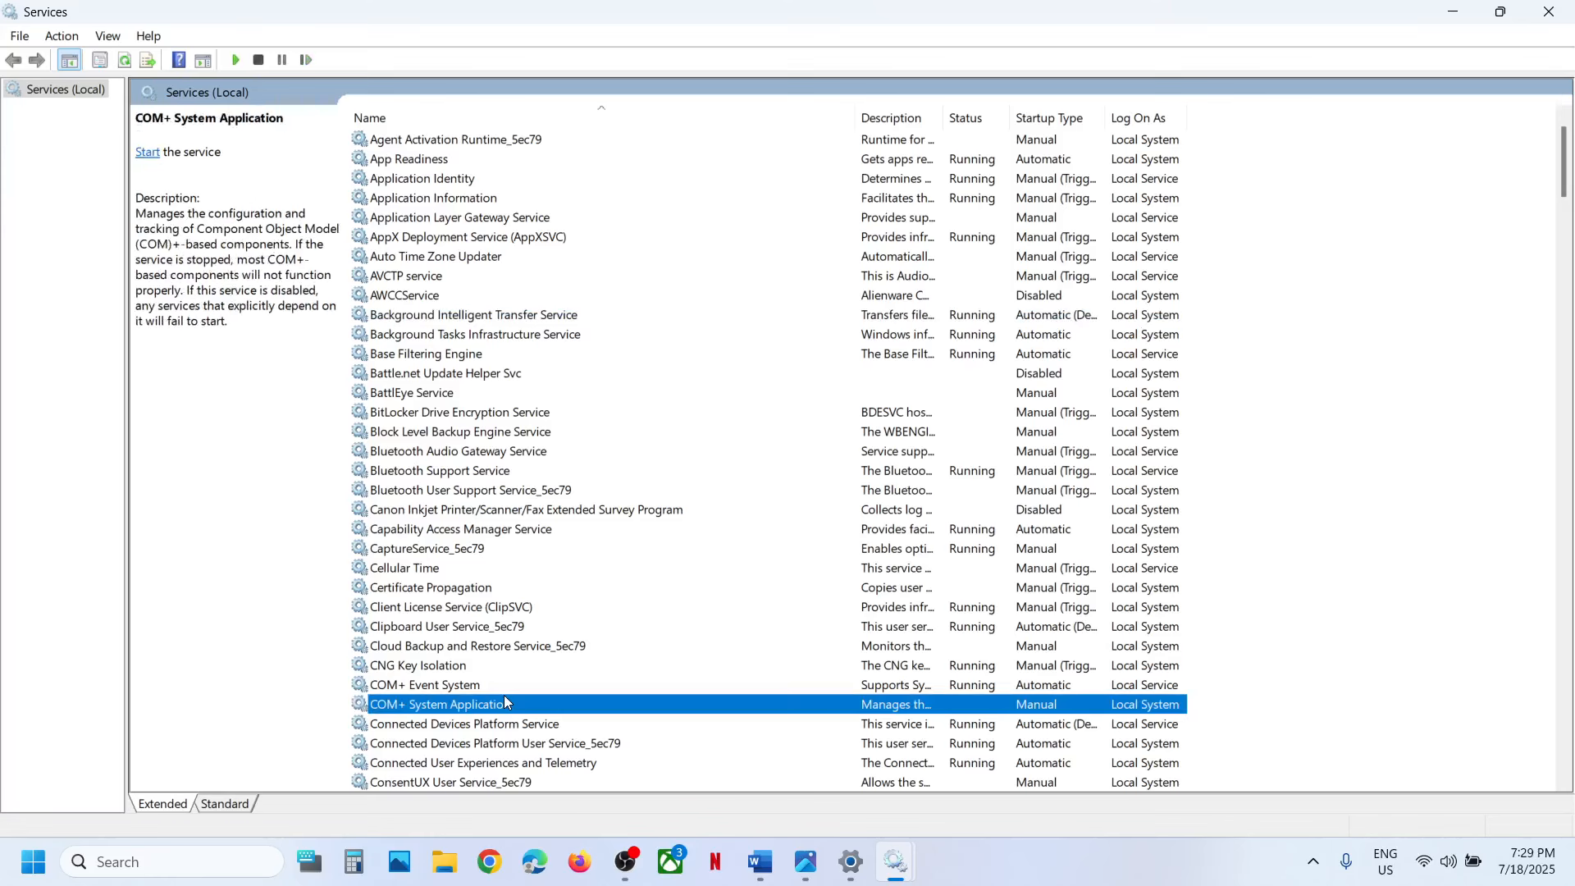
key("w")
scroll(503, 695, "down", 15)
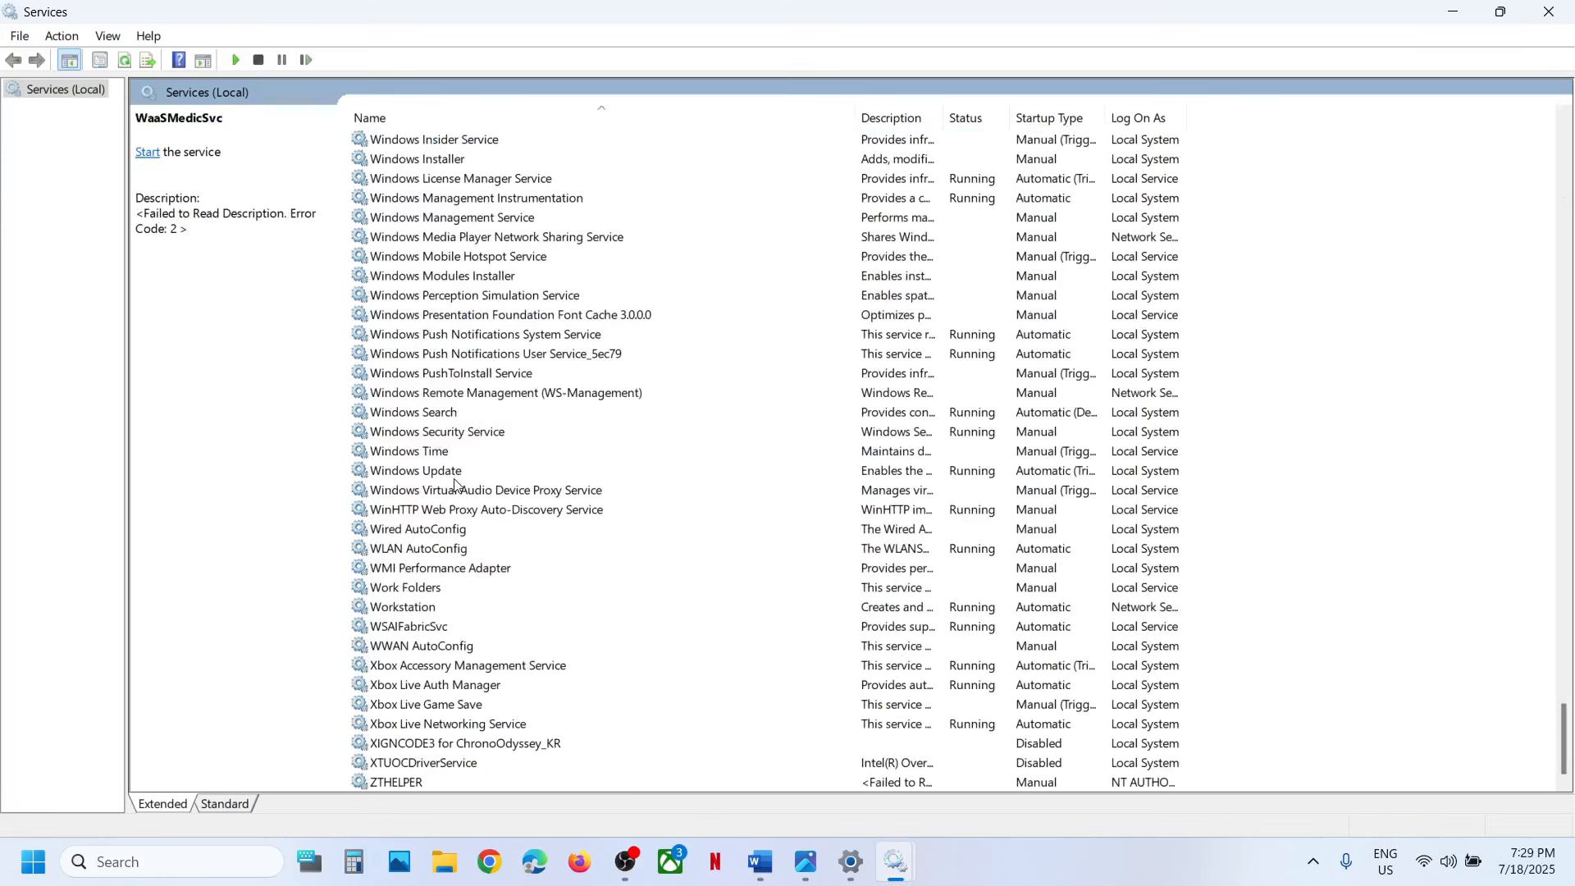
left_click(452, 480)
right_click(452, 484)
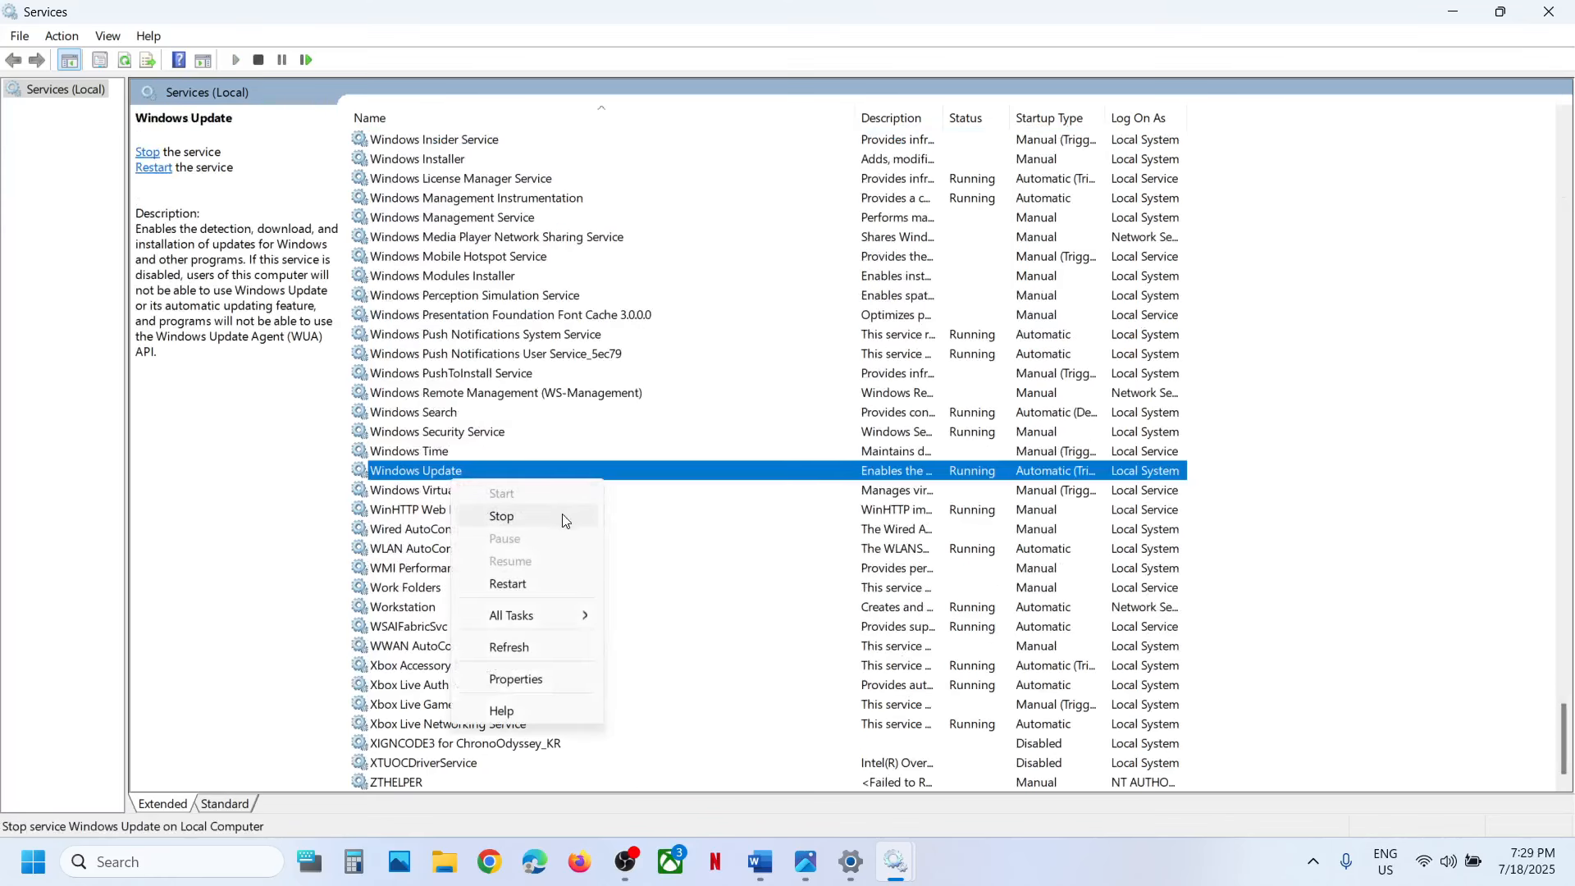
left_click(524, 585)
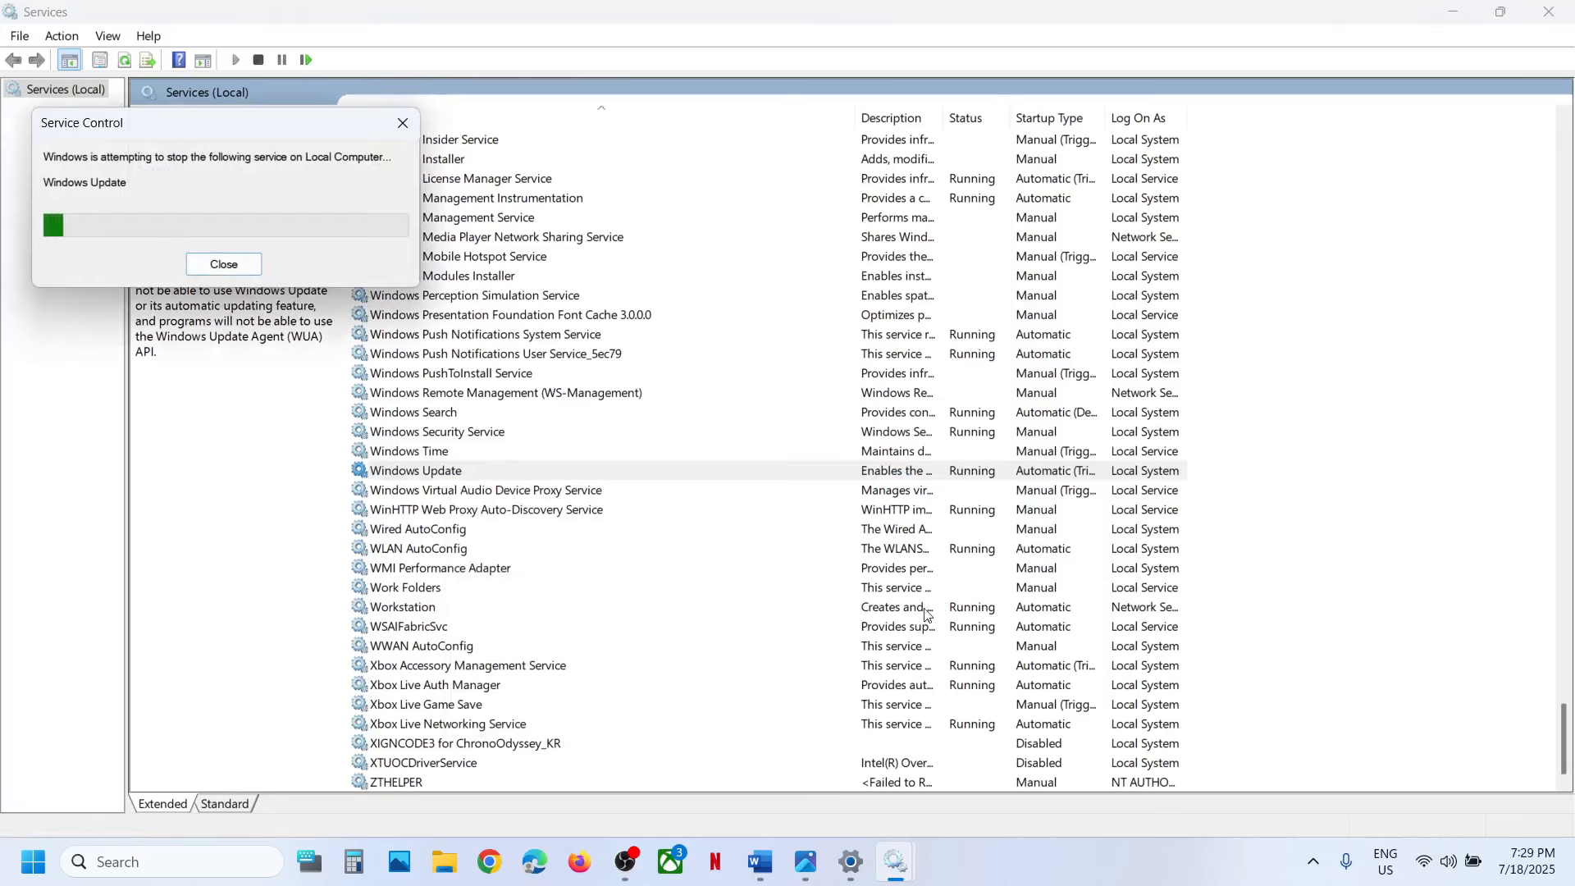
Copy the Step 5 Windows 11 software-download link from the Word notes and open that page in Chrome.
mouse_move(850, 860)
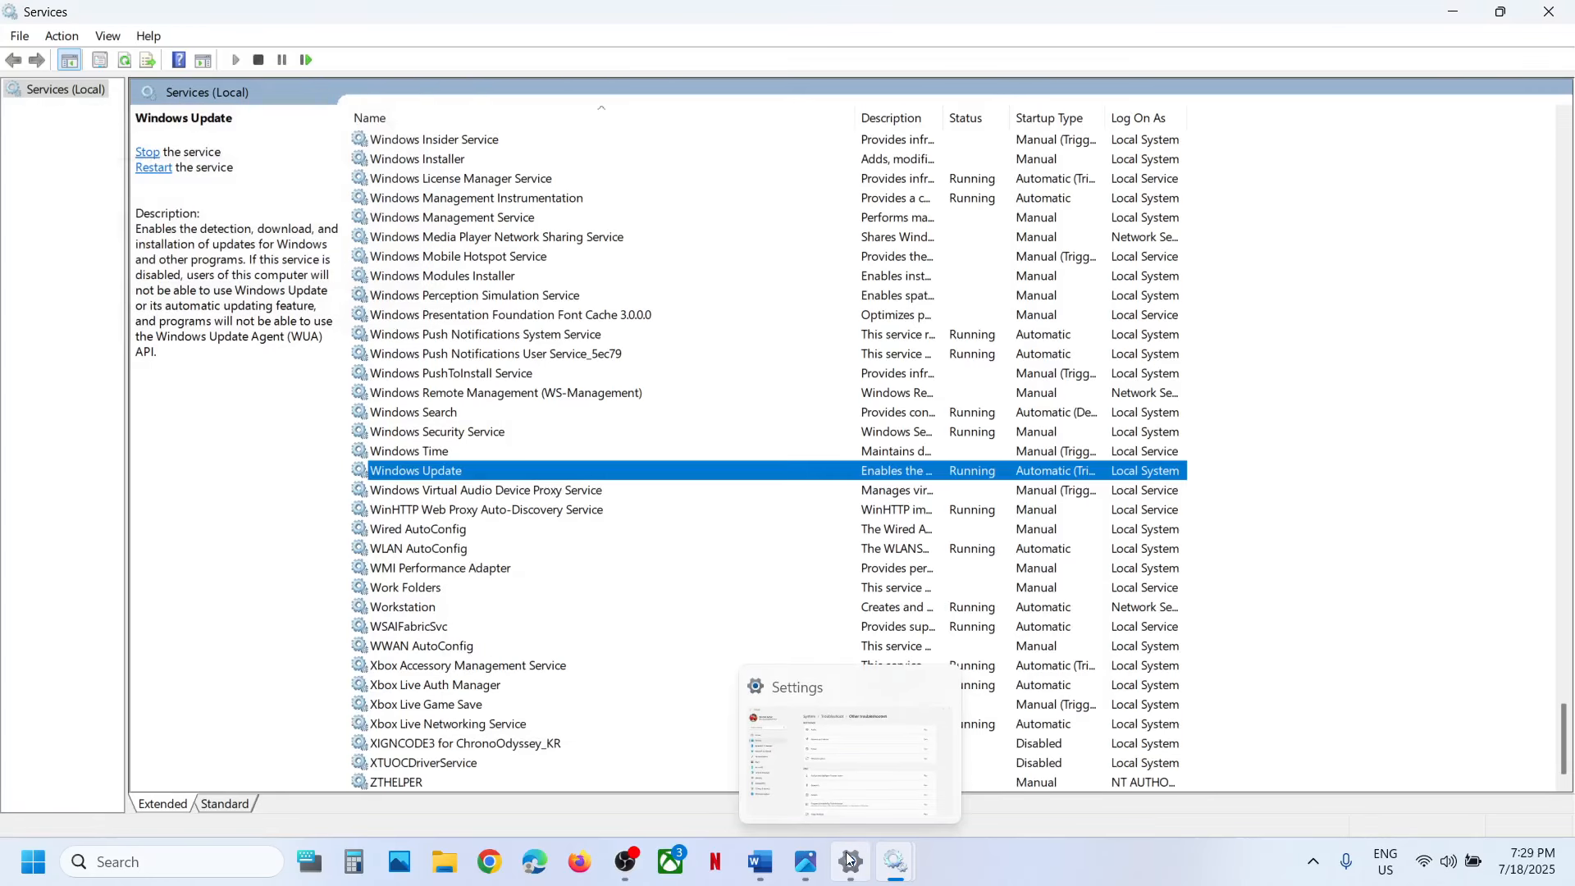
left_click(760, 862)
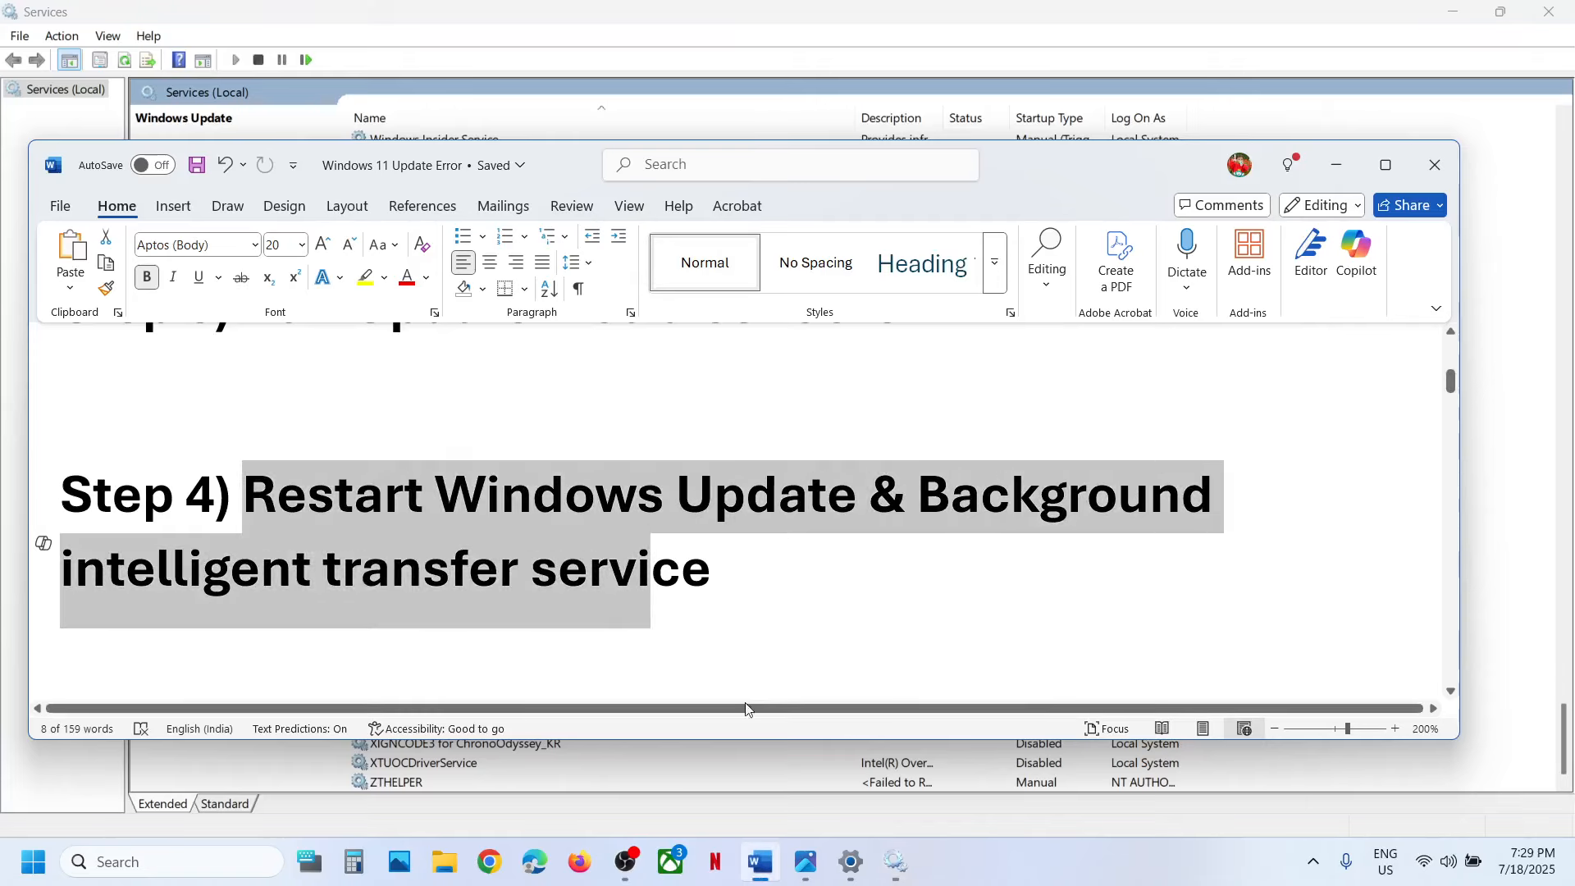
scroll(629, 535, "down", 5)
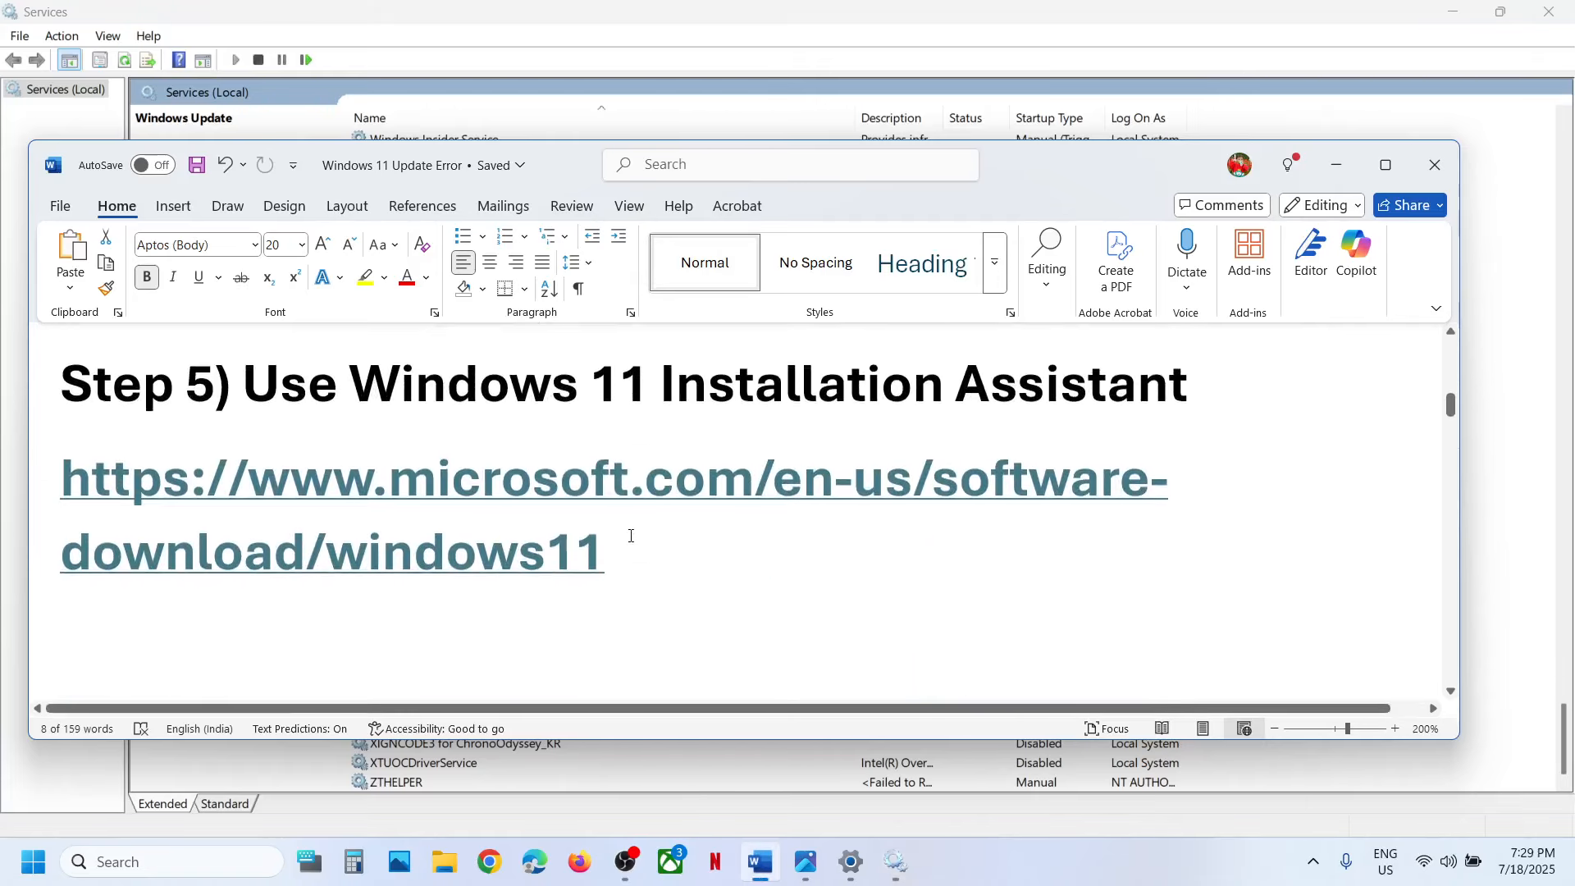
left_click_drag(616, 558, 61, 476)
key("ctrl+c")
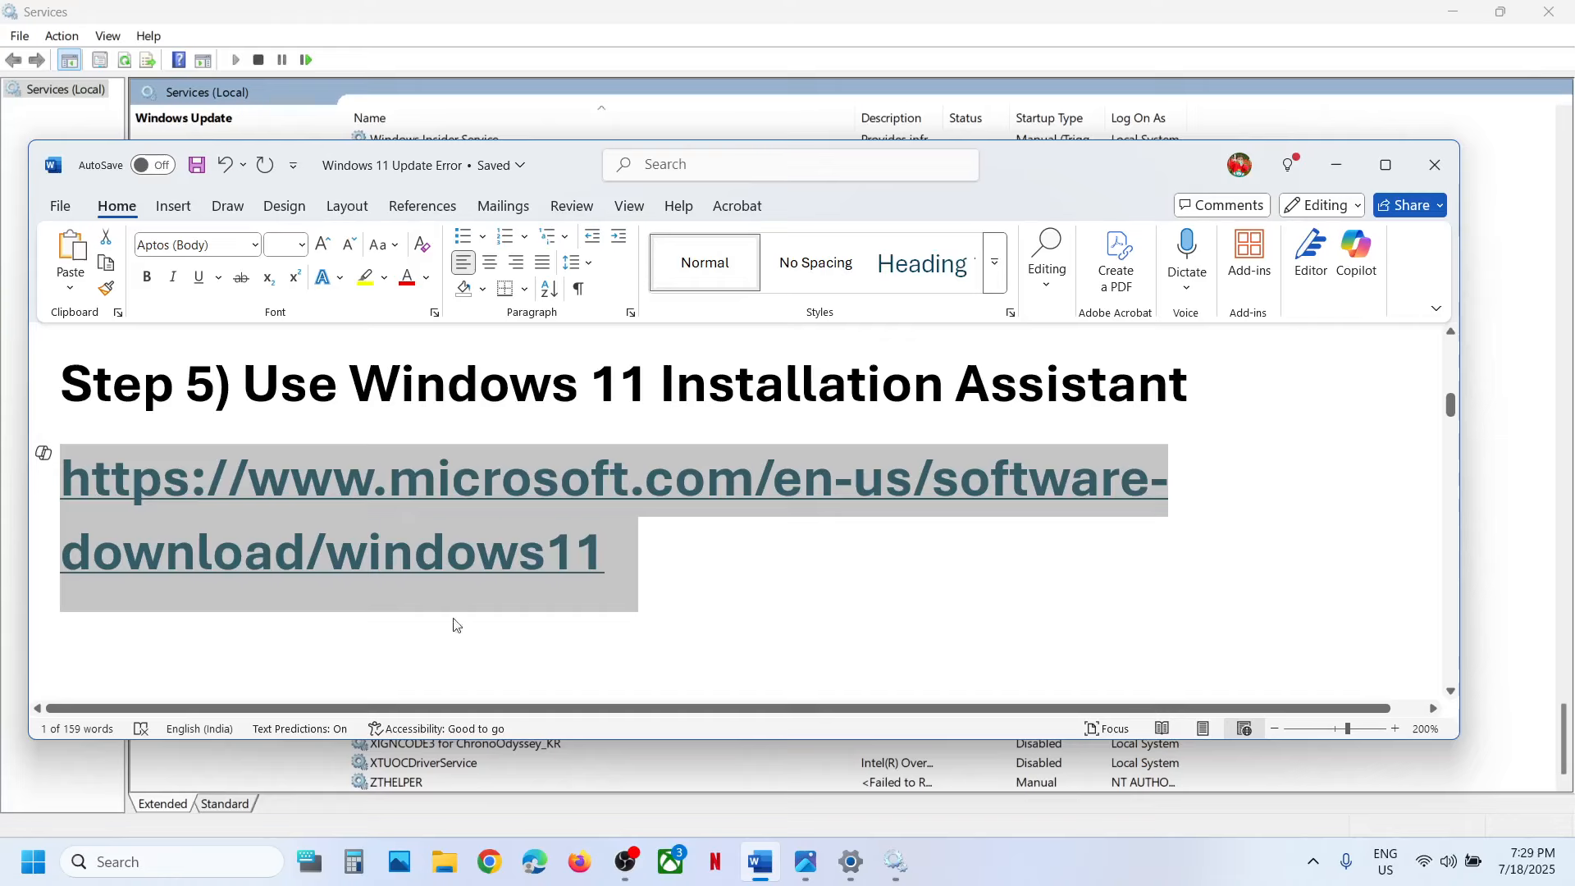
left_click(489, 860)
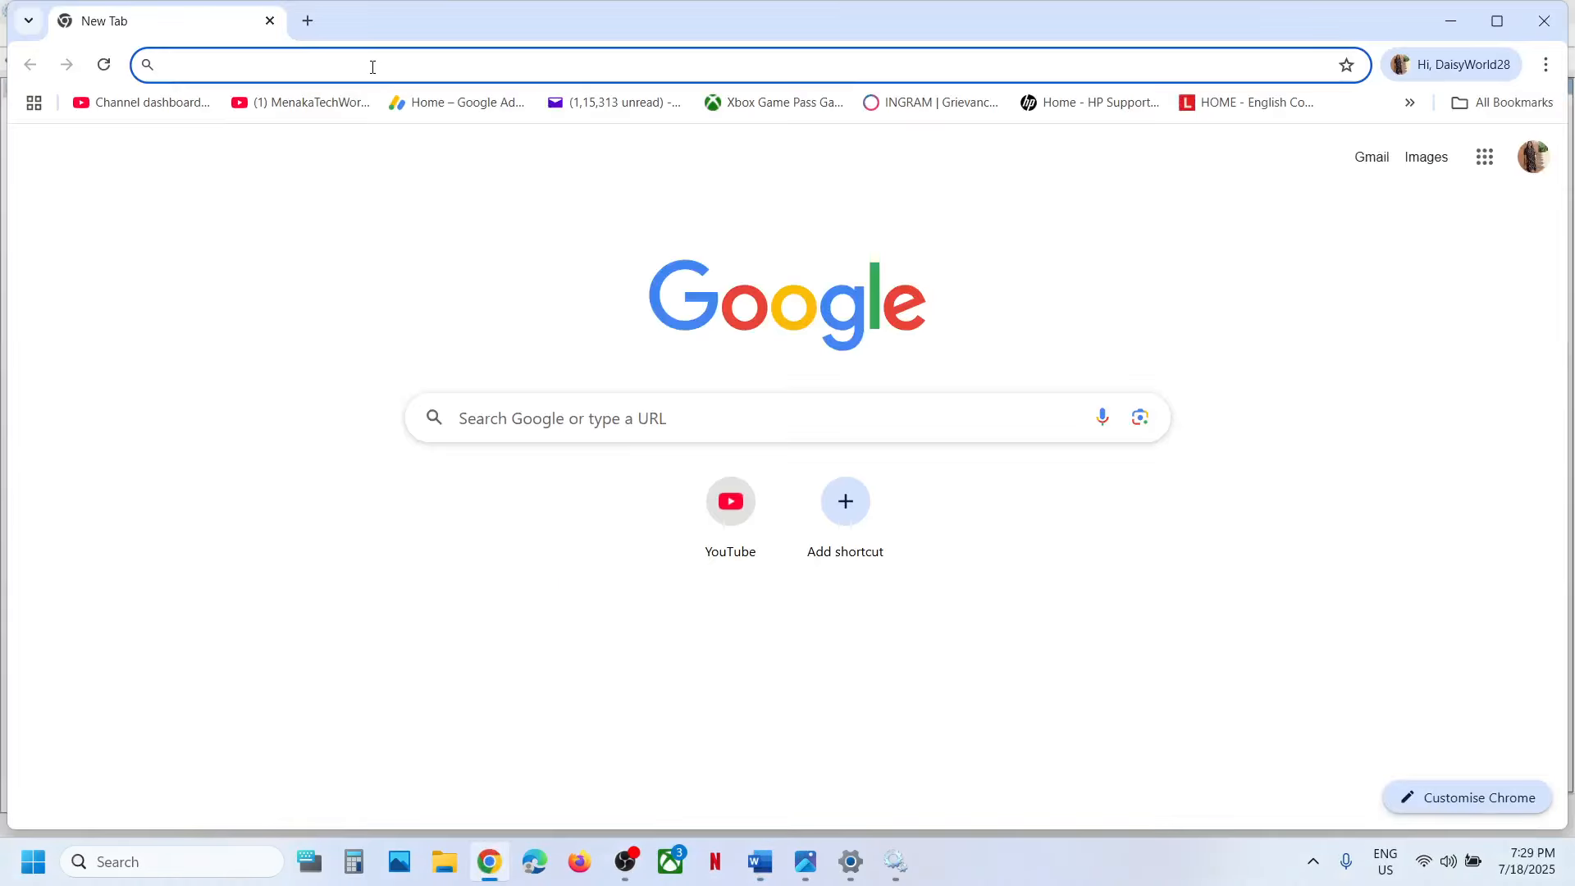
key("ctrl+v")
key("Return")
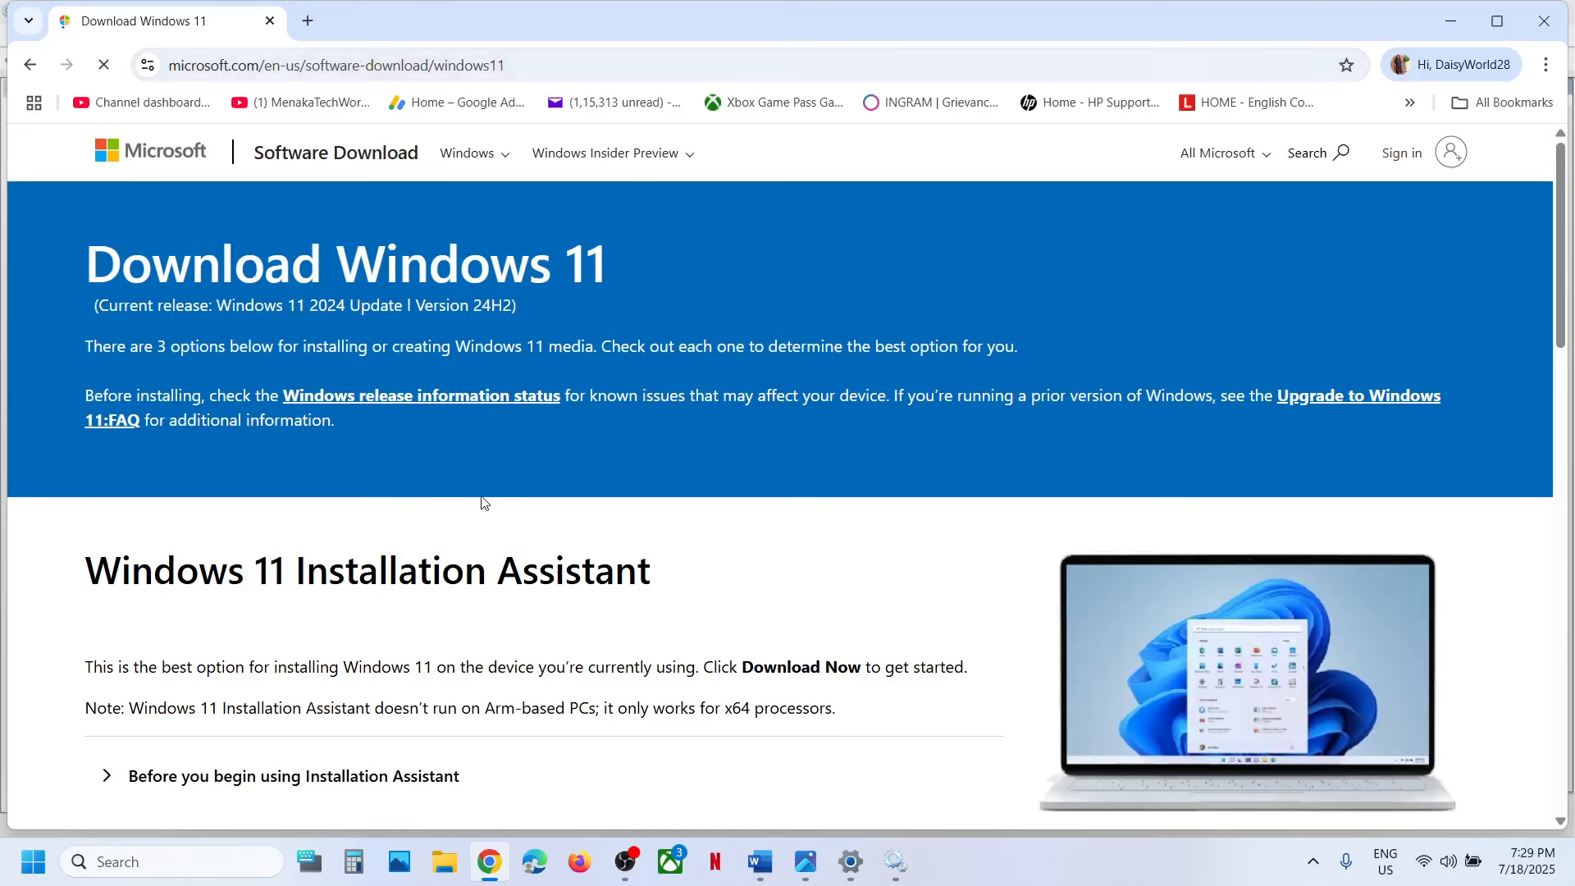
Download and run the Windows 11 Installation Assistant, closing its window at the end.
scroll(482, 502, "down", 3)
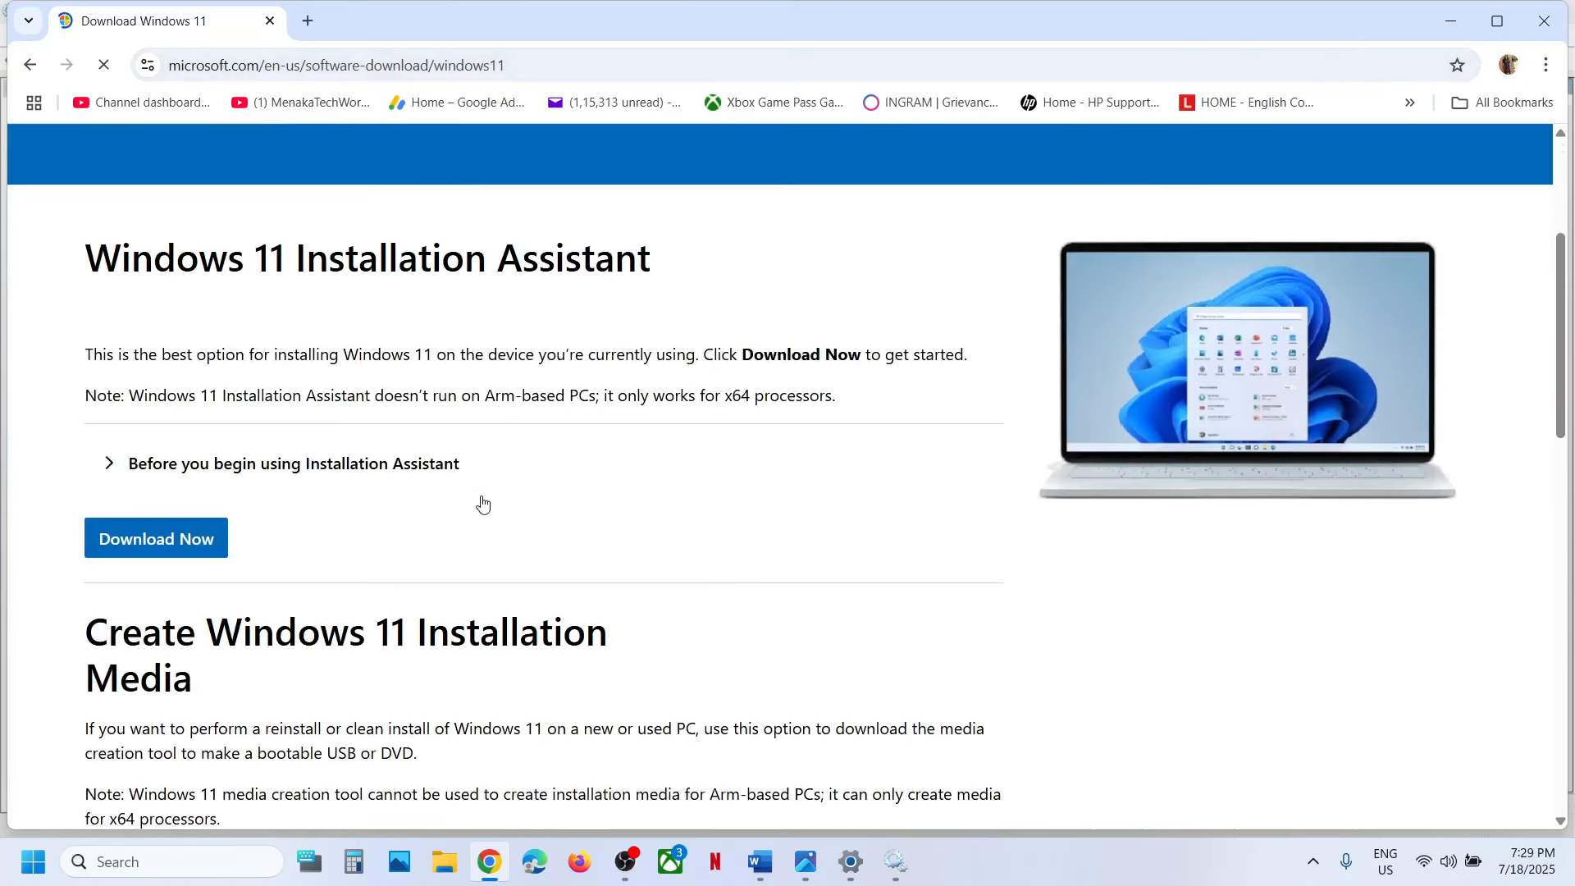
left_click(154, 546)
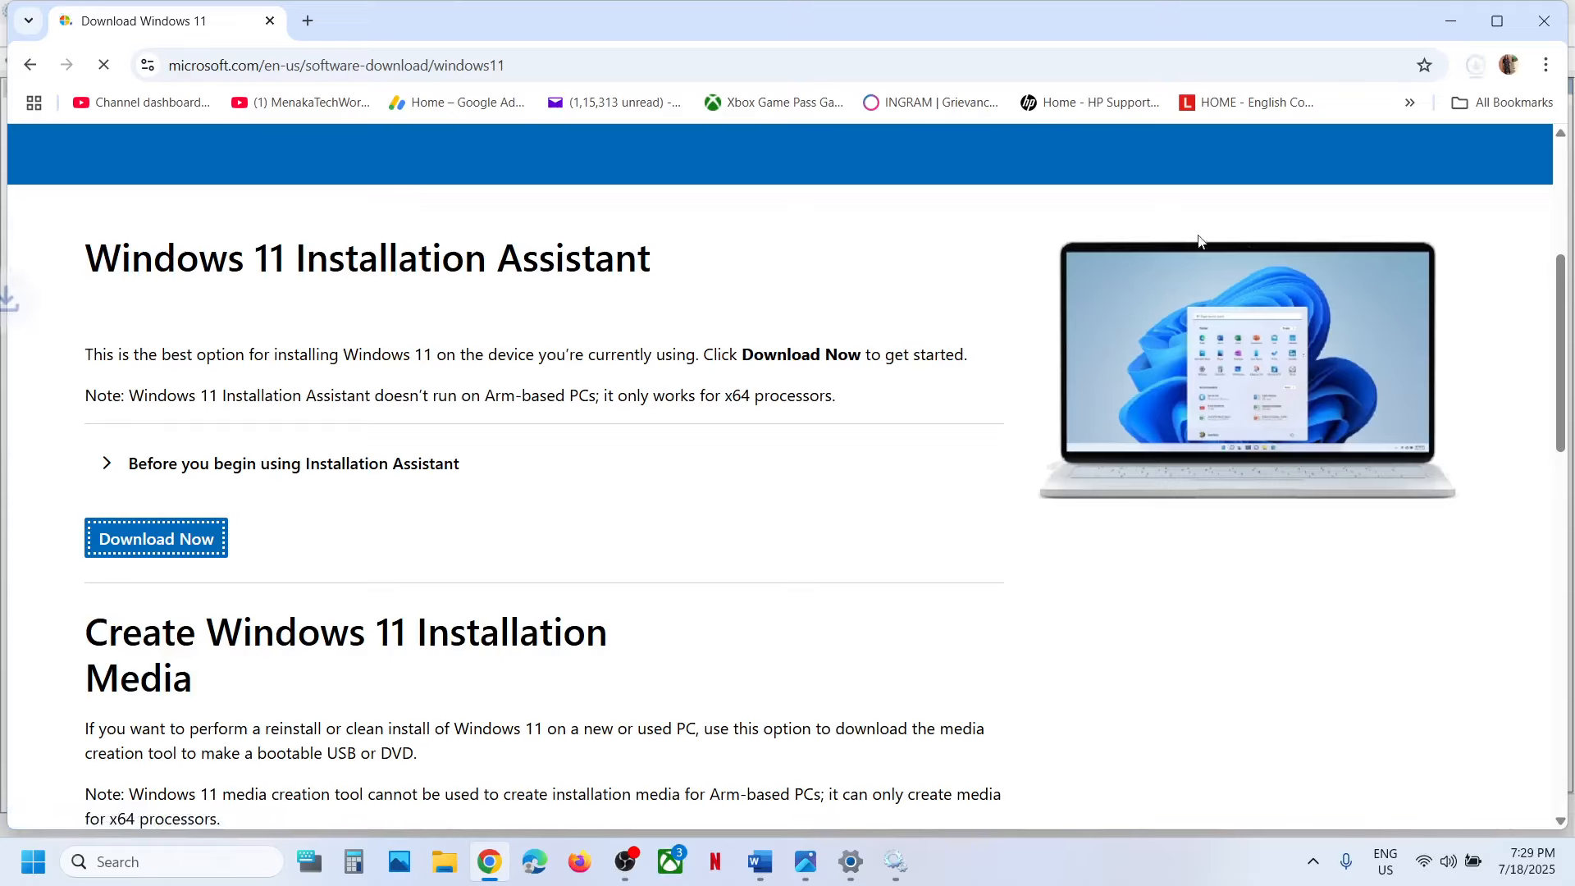
left_click(1292, 123)
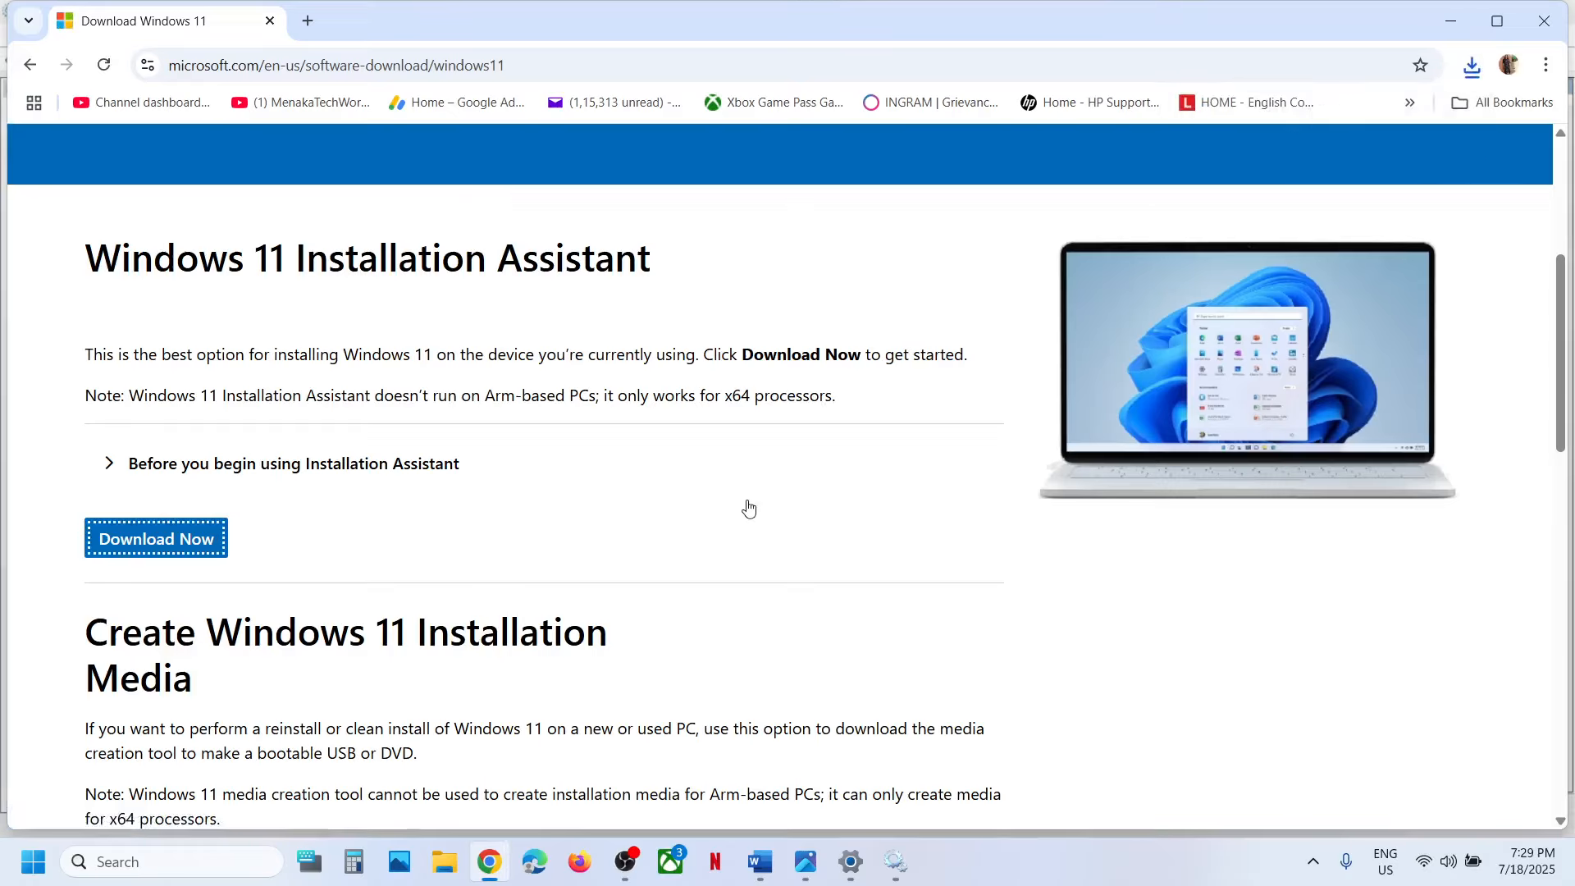
left_click(640, 620)
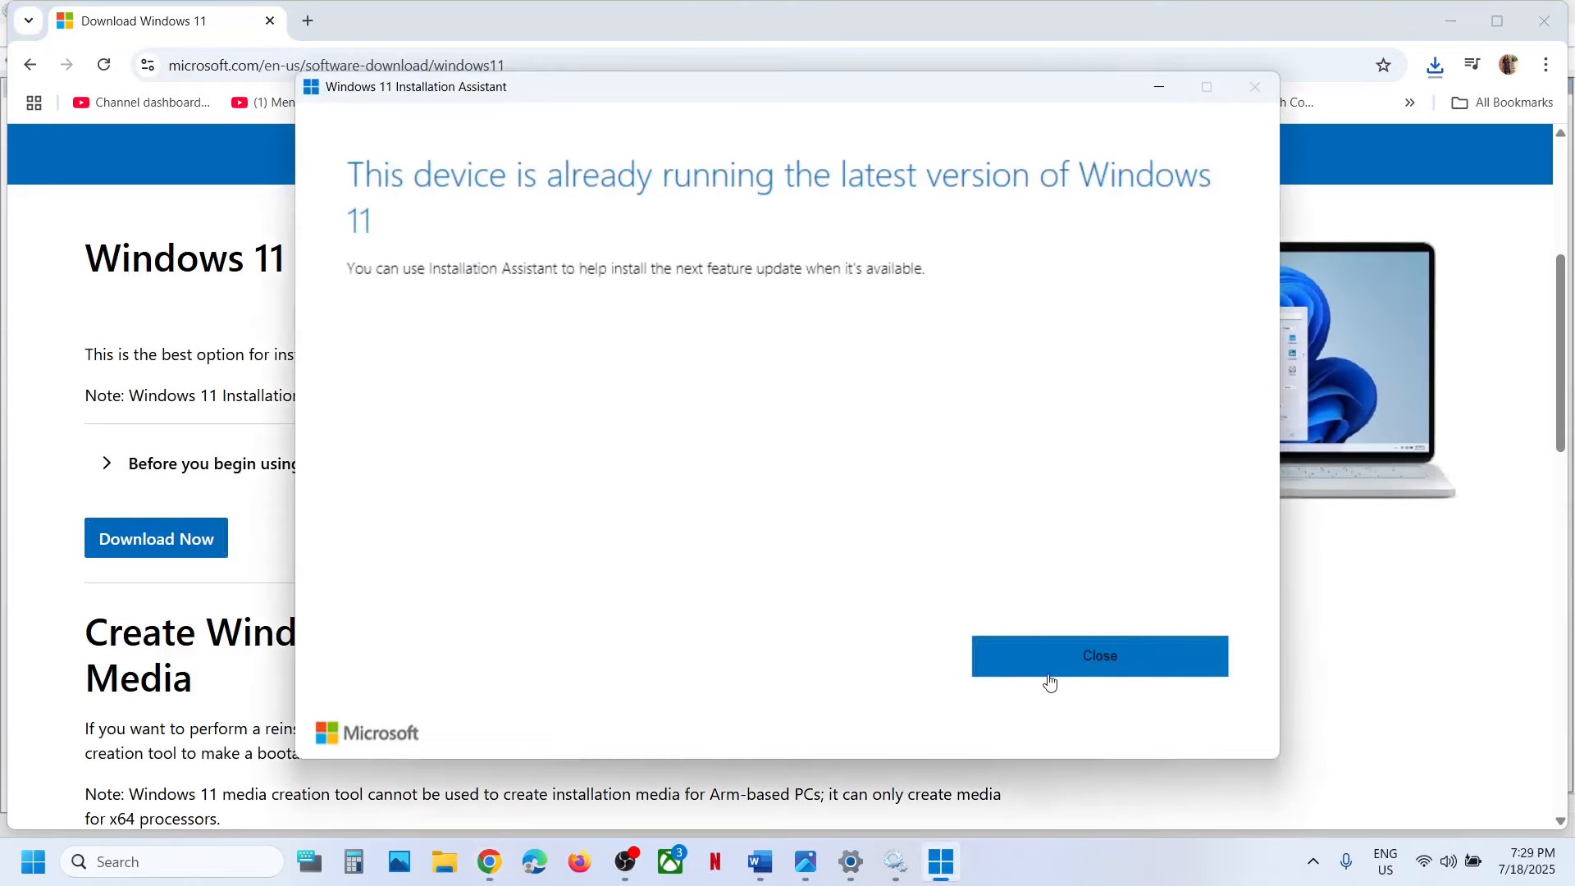
left_click(1131, 671)
Copy the Step 6 Microsoft Update Catalog link from the Word notes and open it in a new Chrome tab.
left_click(767, 860)
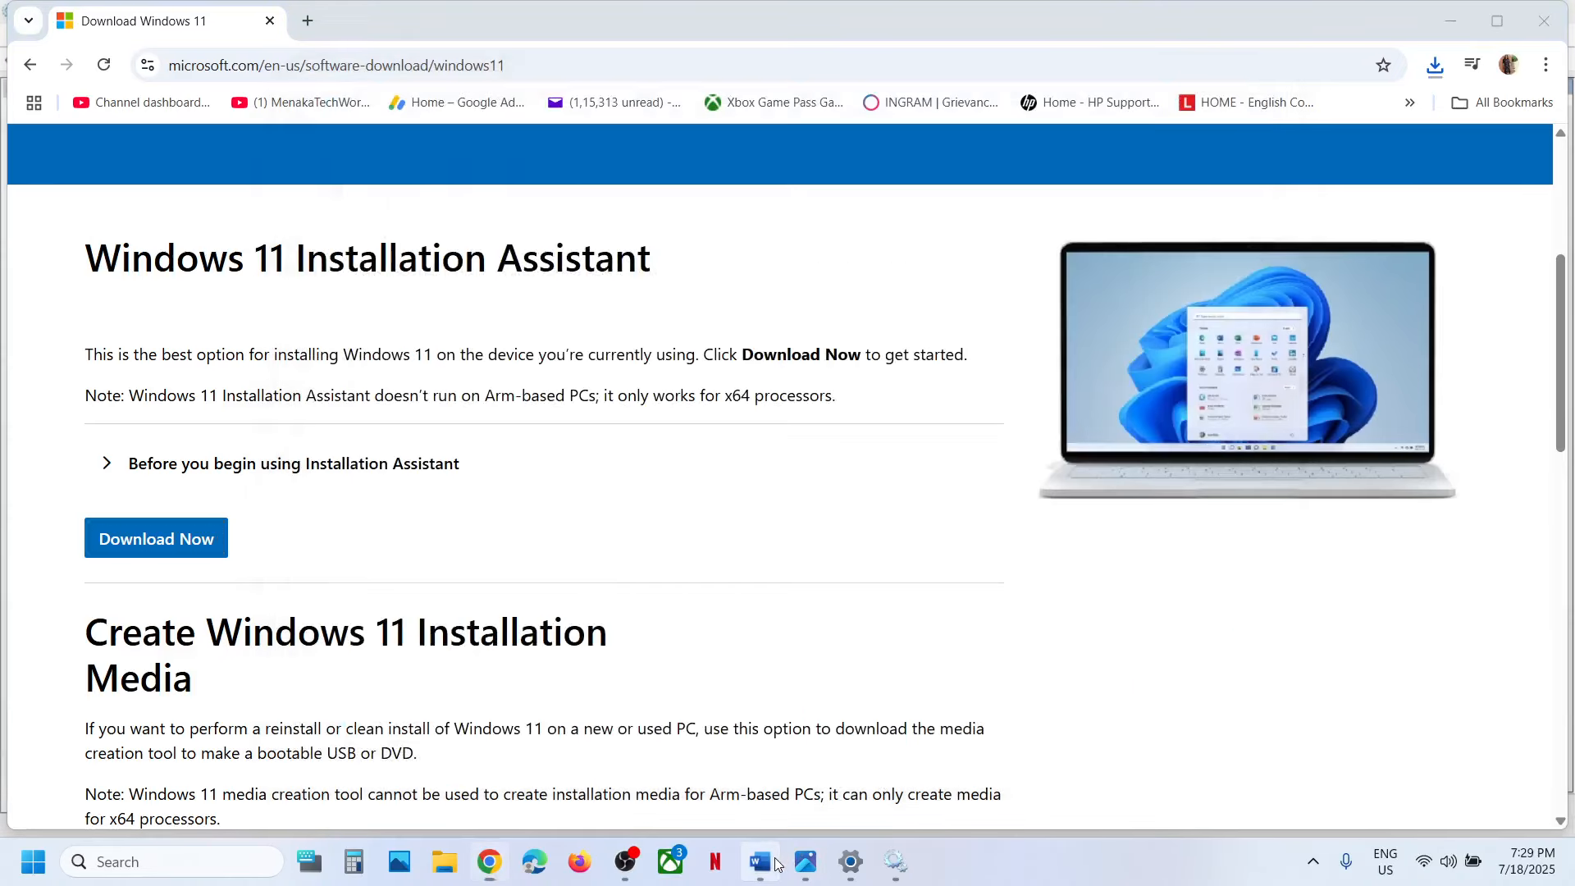
scroll(589, 507, "down", 5)
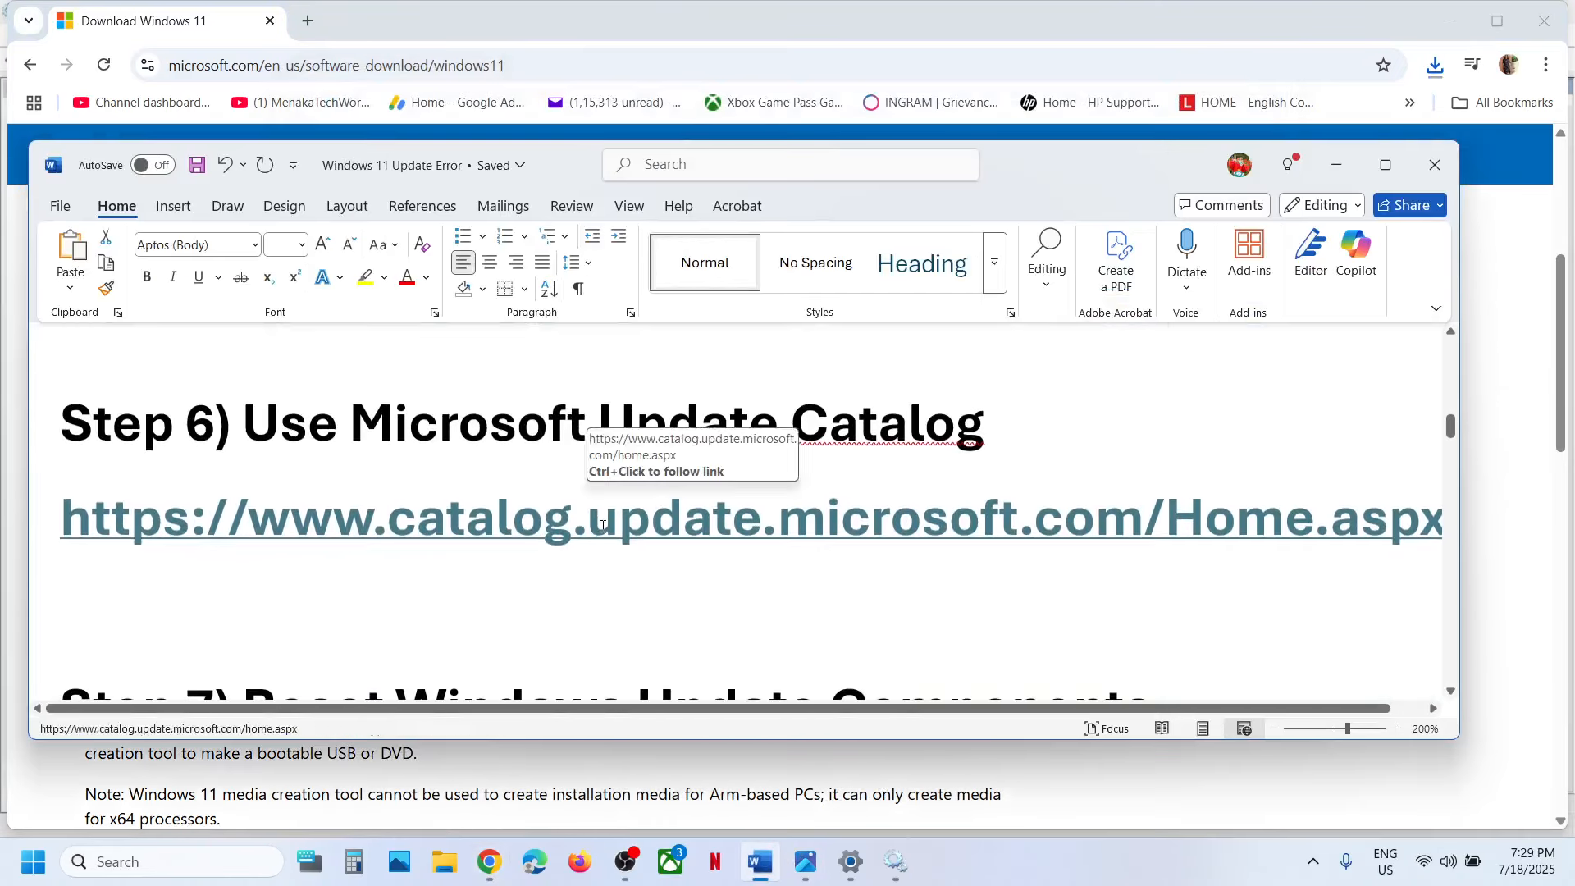
triple_click(602, 525)
key("ctrl+c")
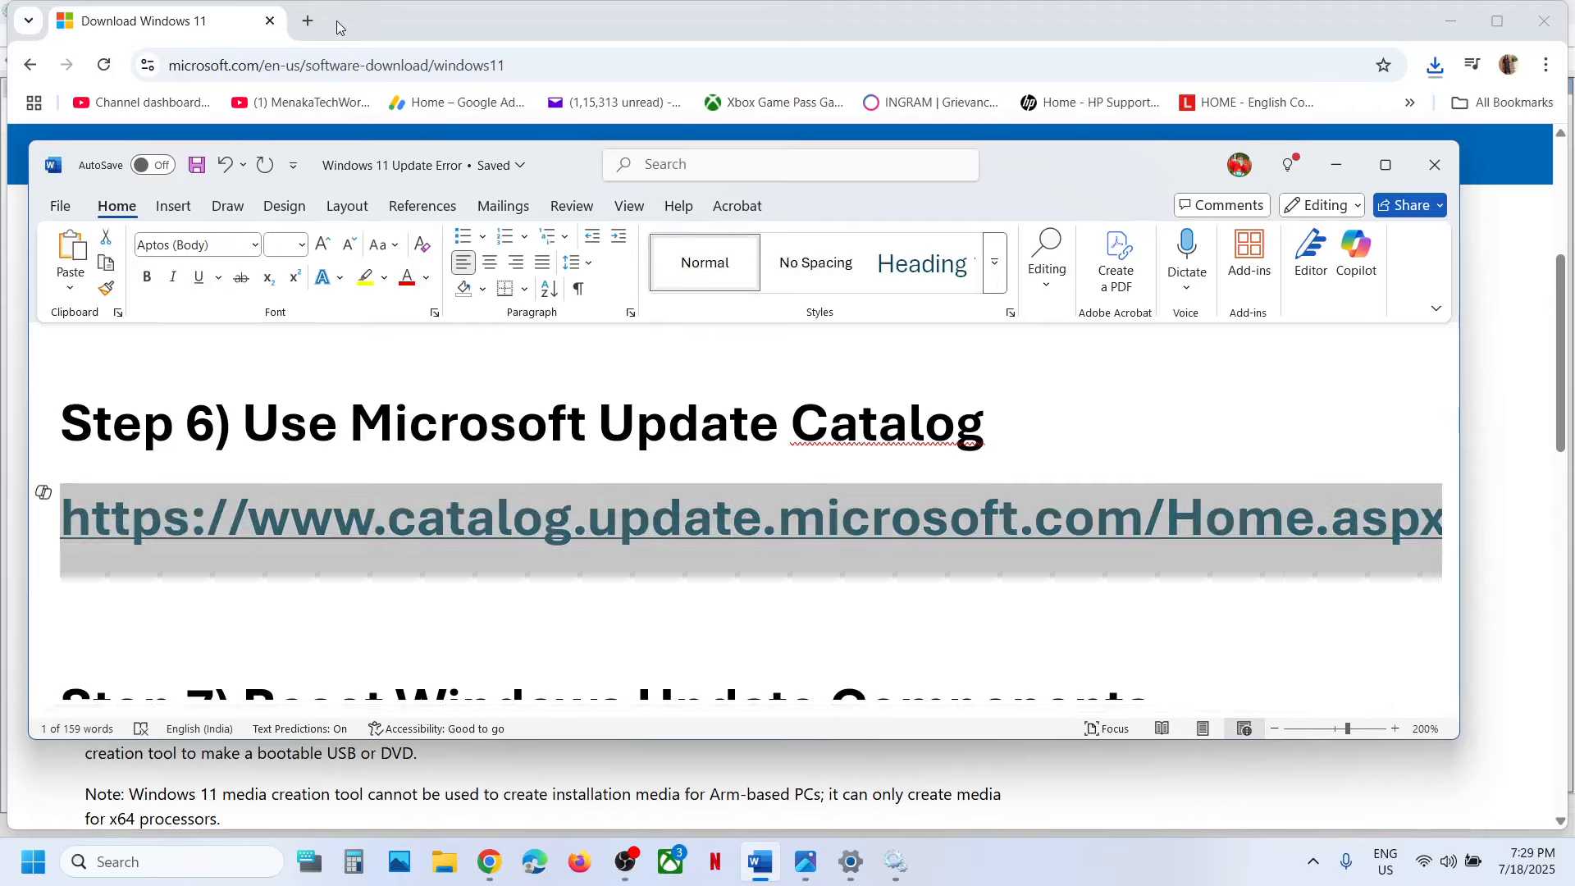
key("alt+Tab")
left_click(308, 20)
key("ctrl+v")
key("Return")
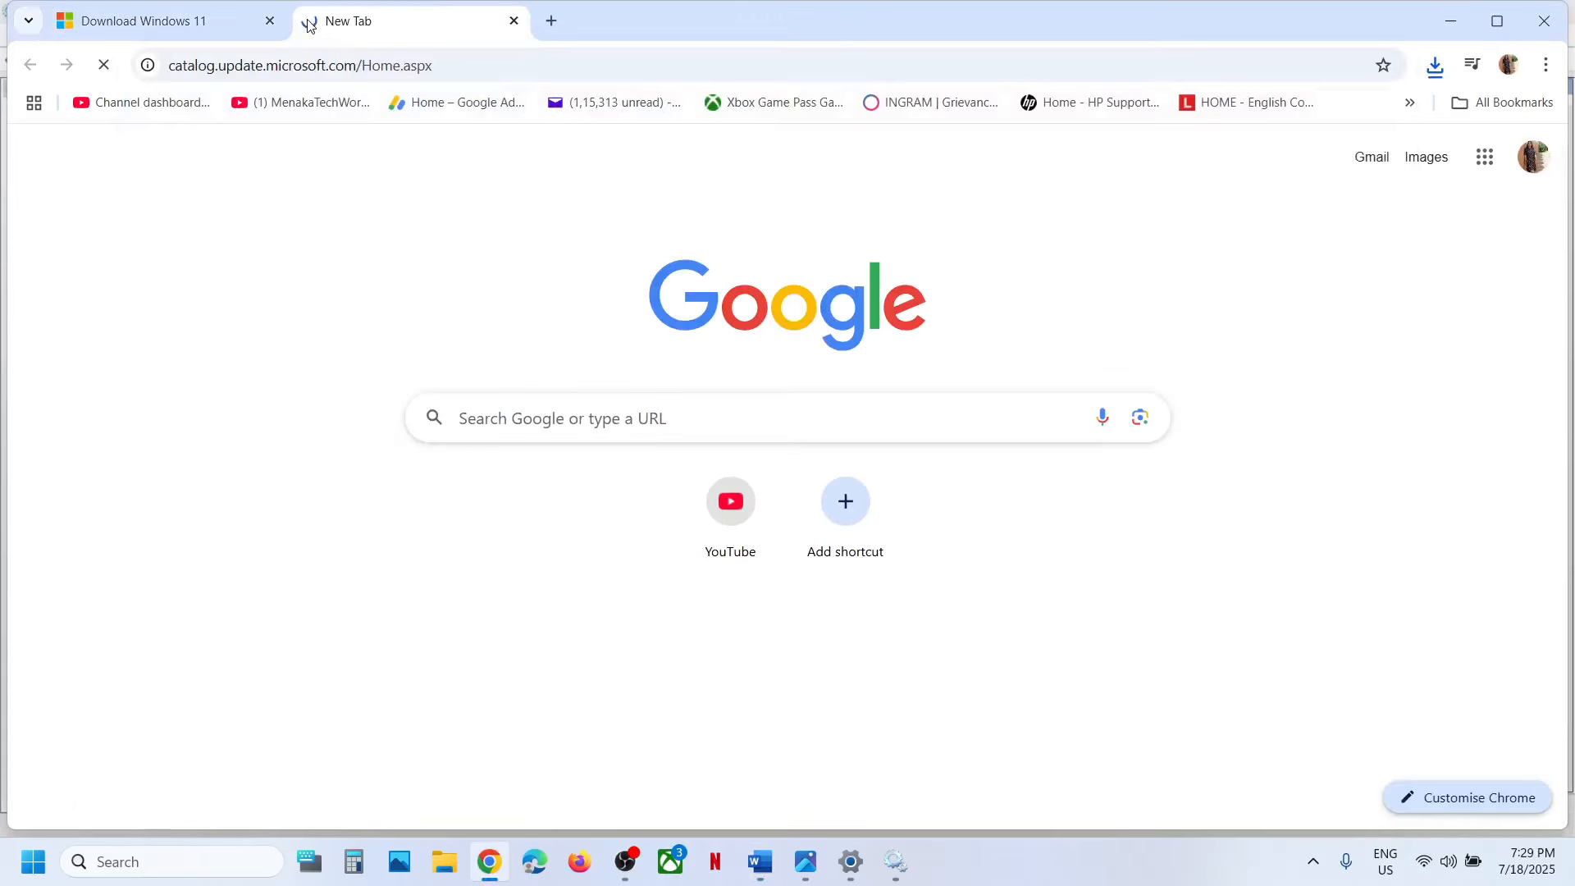
Switch to Settings, view the Windows Update history, and copy the KB number of the 2025-07 Cumulative Update for Windows 11 24H2.
left_click(851, 862)
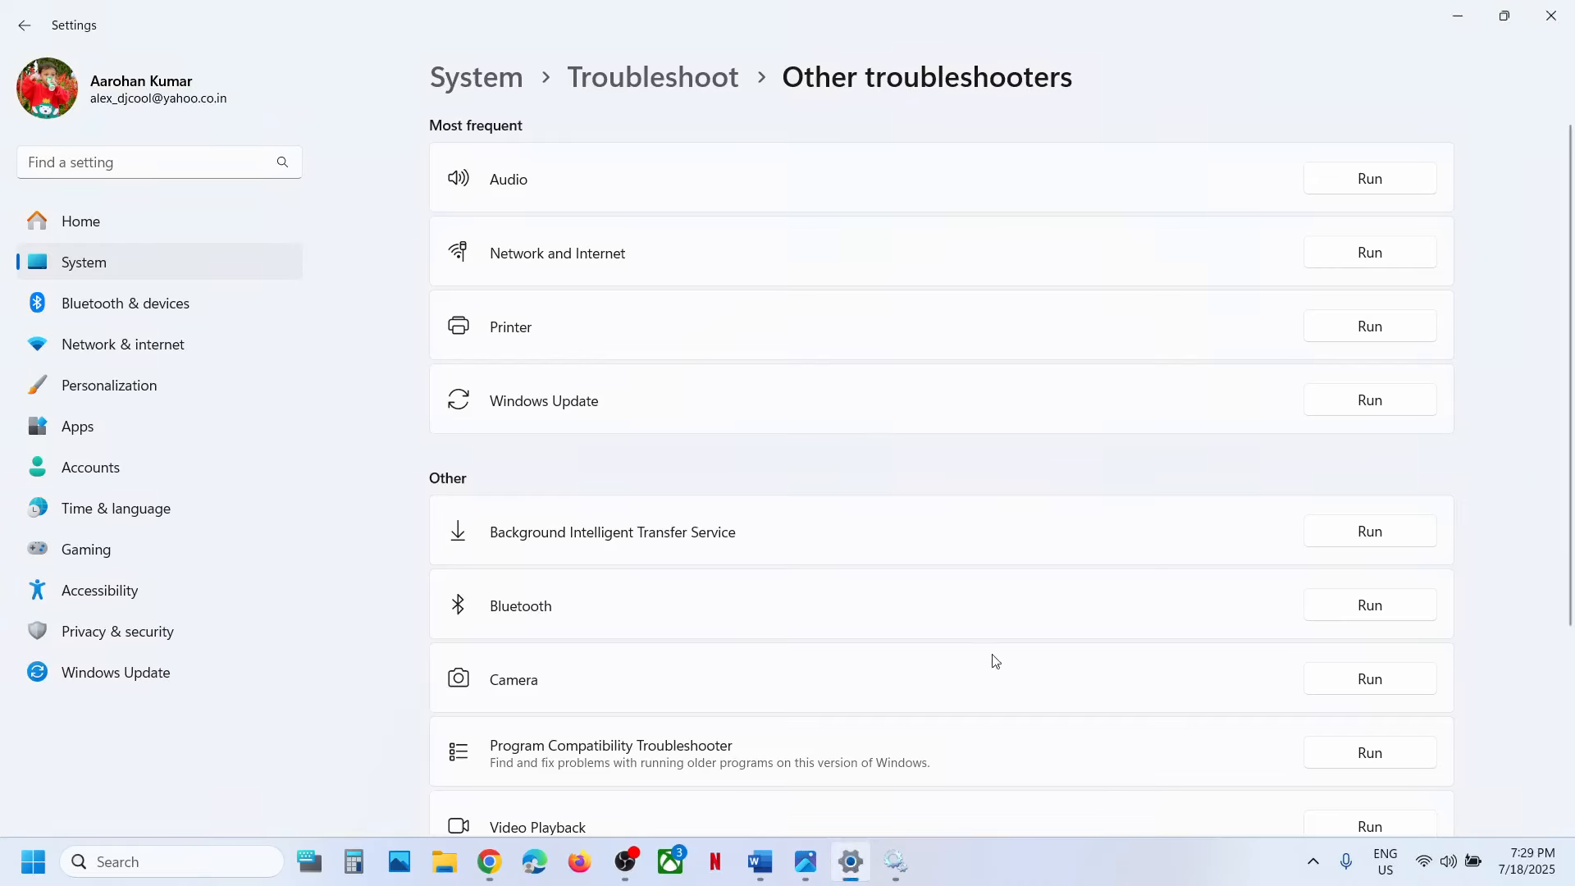
left_click(190, 664)
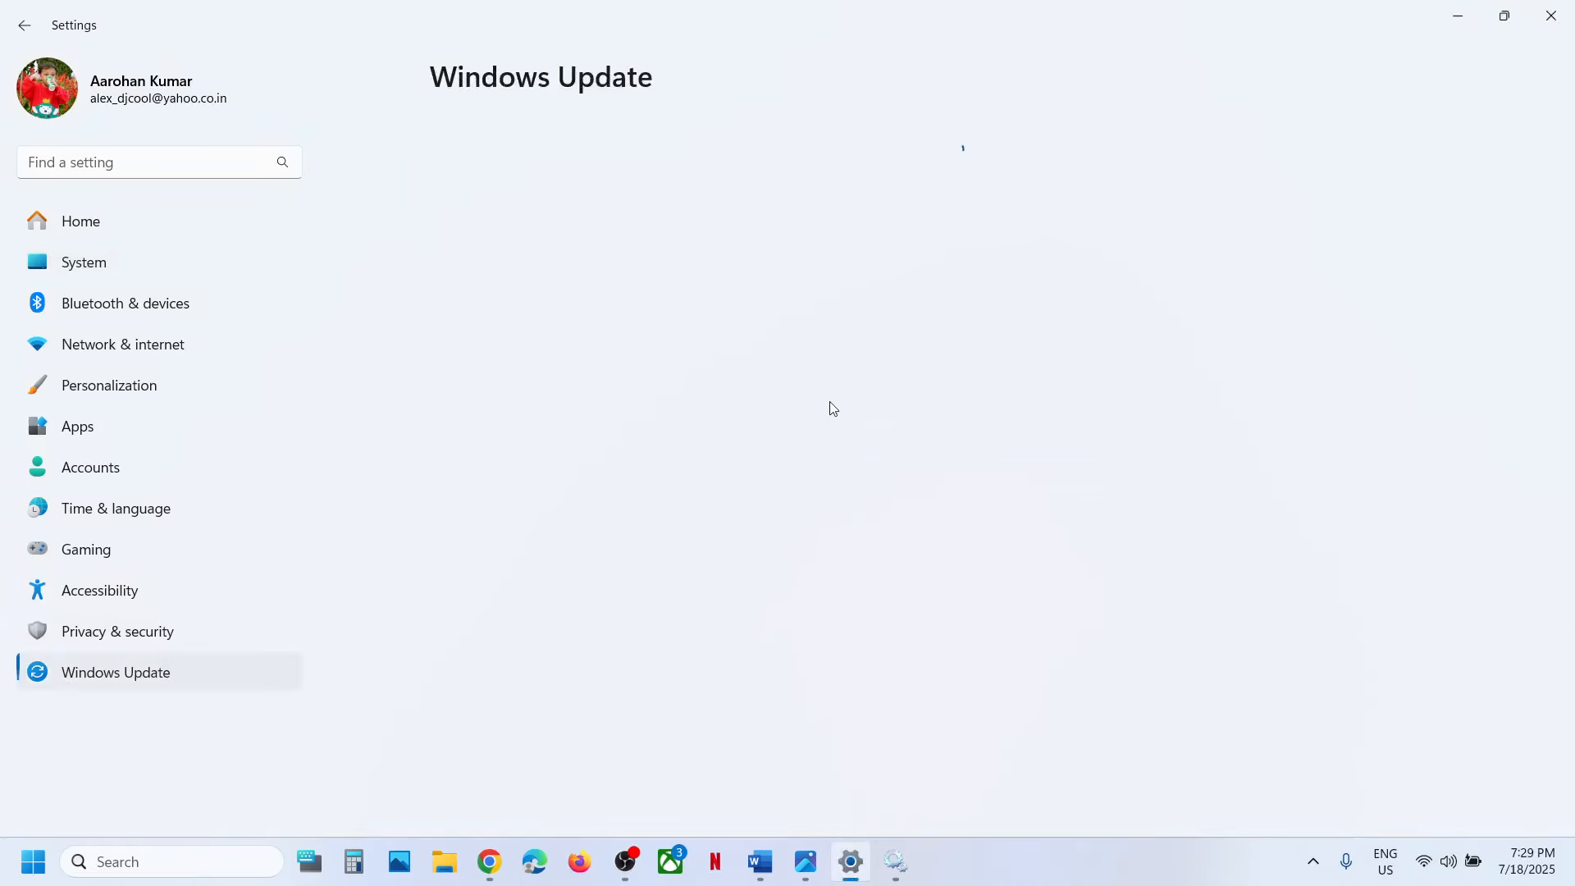
left_click(585, 458)
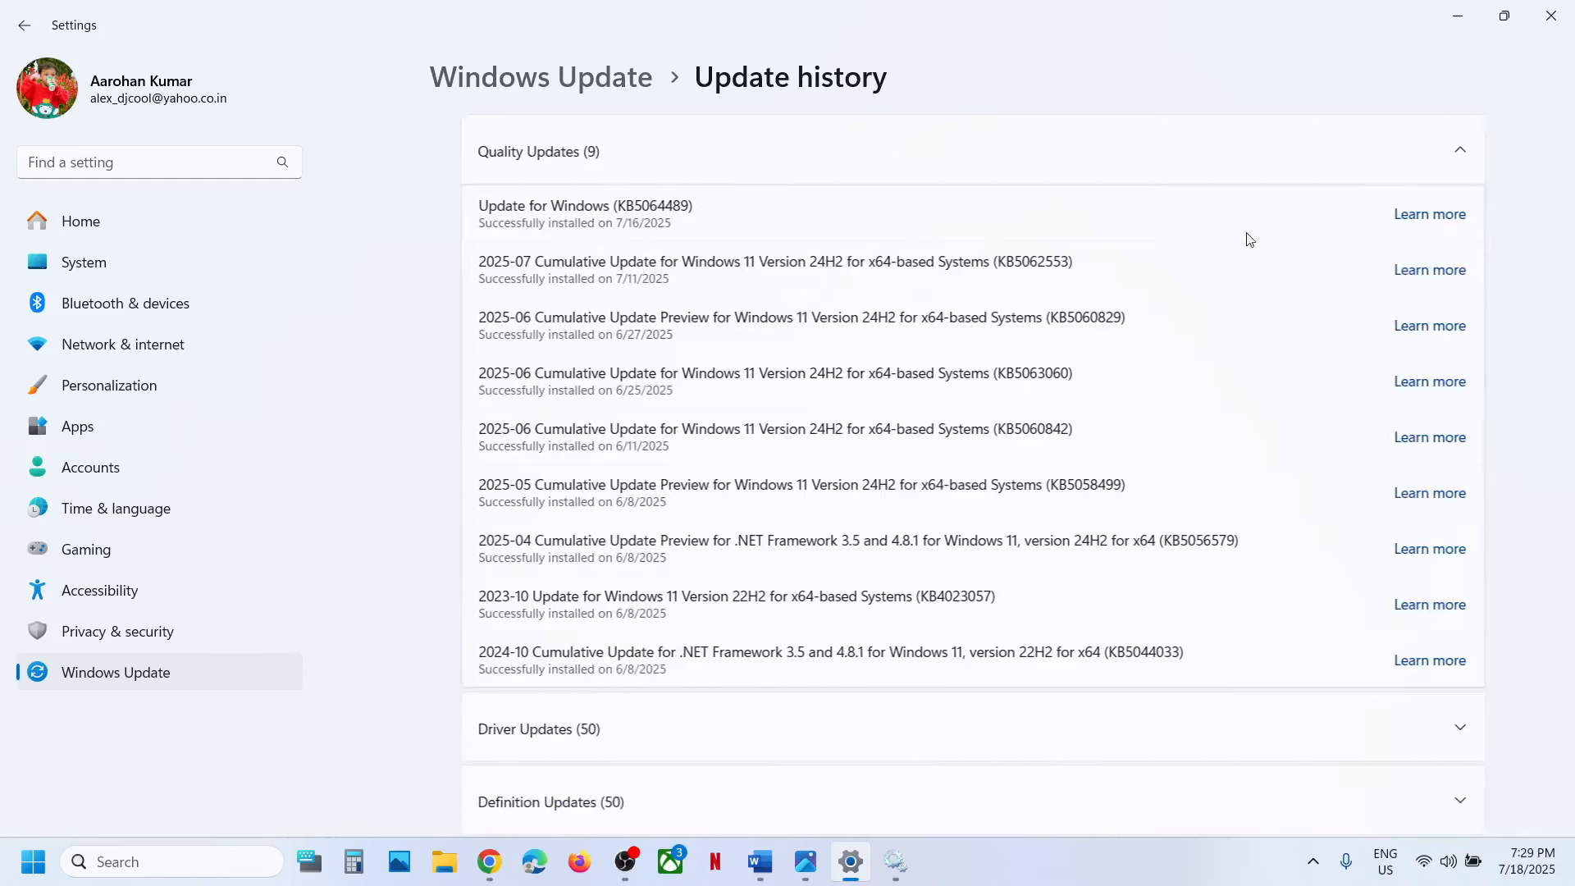
double_click(1013, 267)
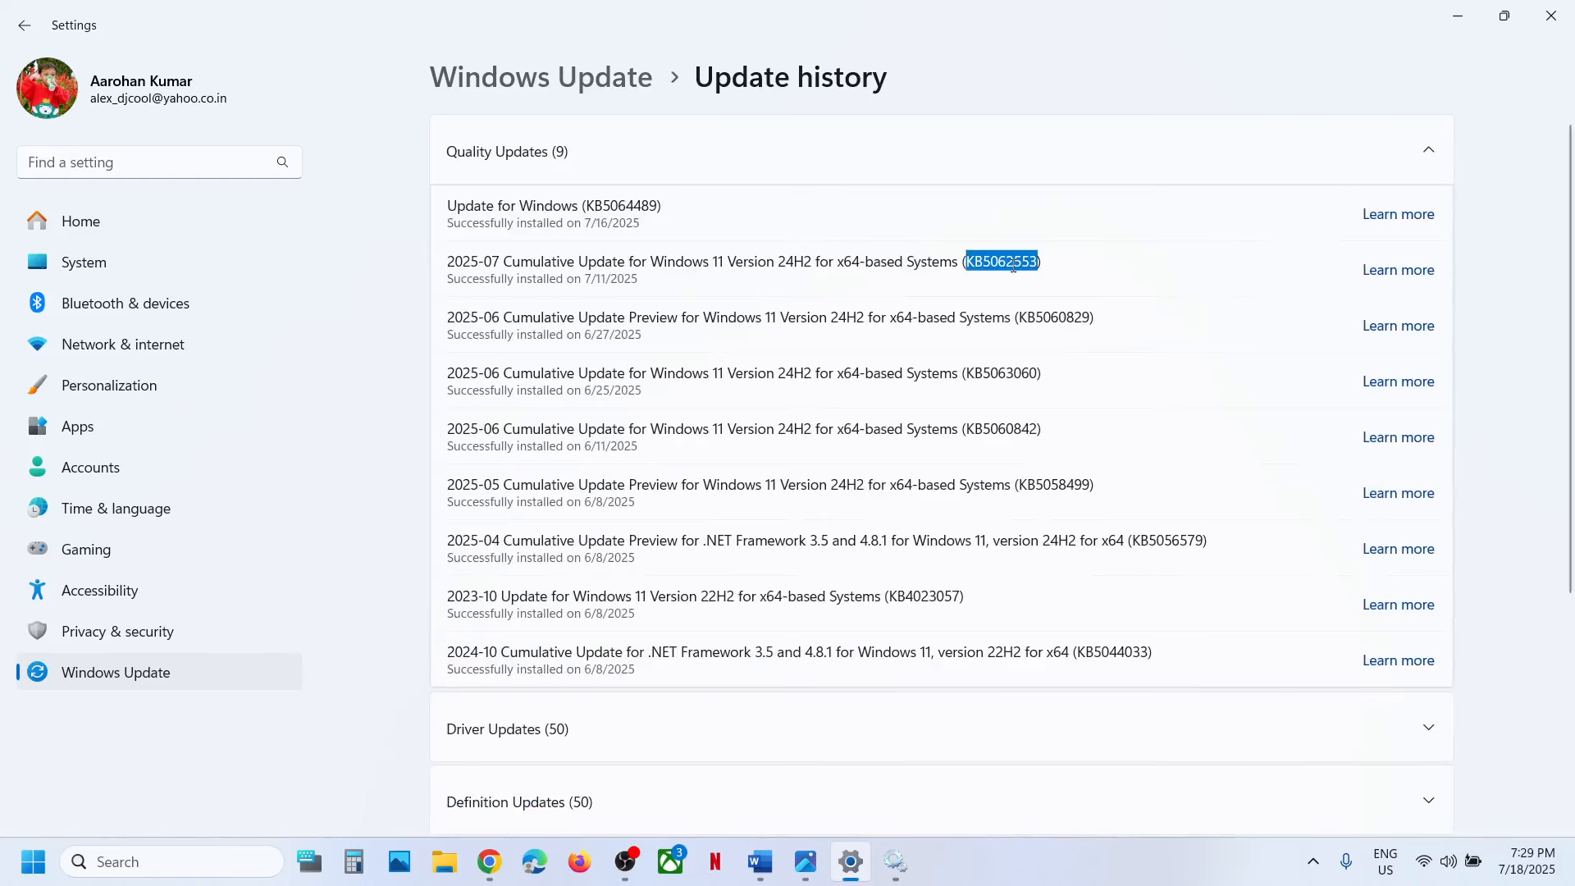
Return to the browser and search the Microsoft Update Catalog for KB5062553.
left_click(1457, 18)
left_click(1232, 294)
key("ctrl+v")
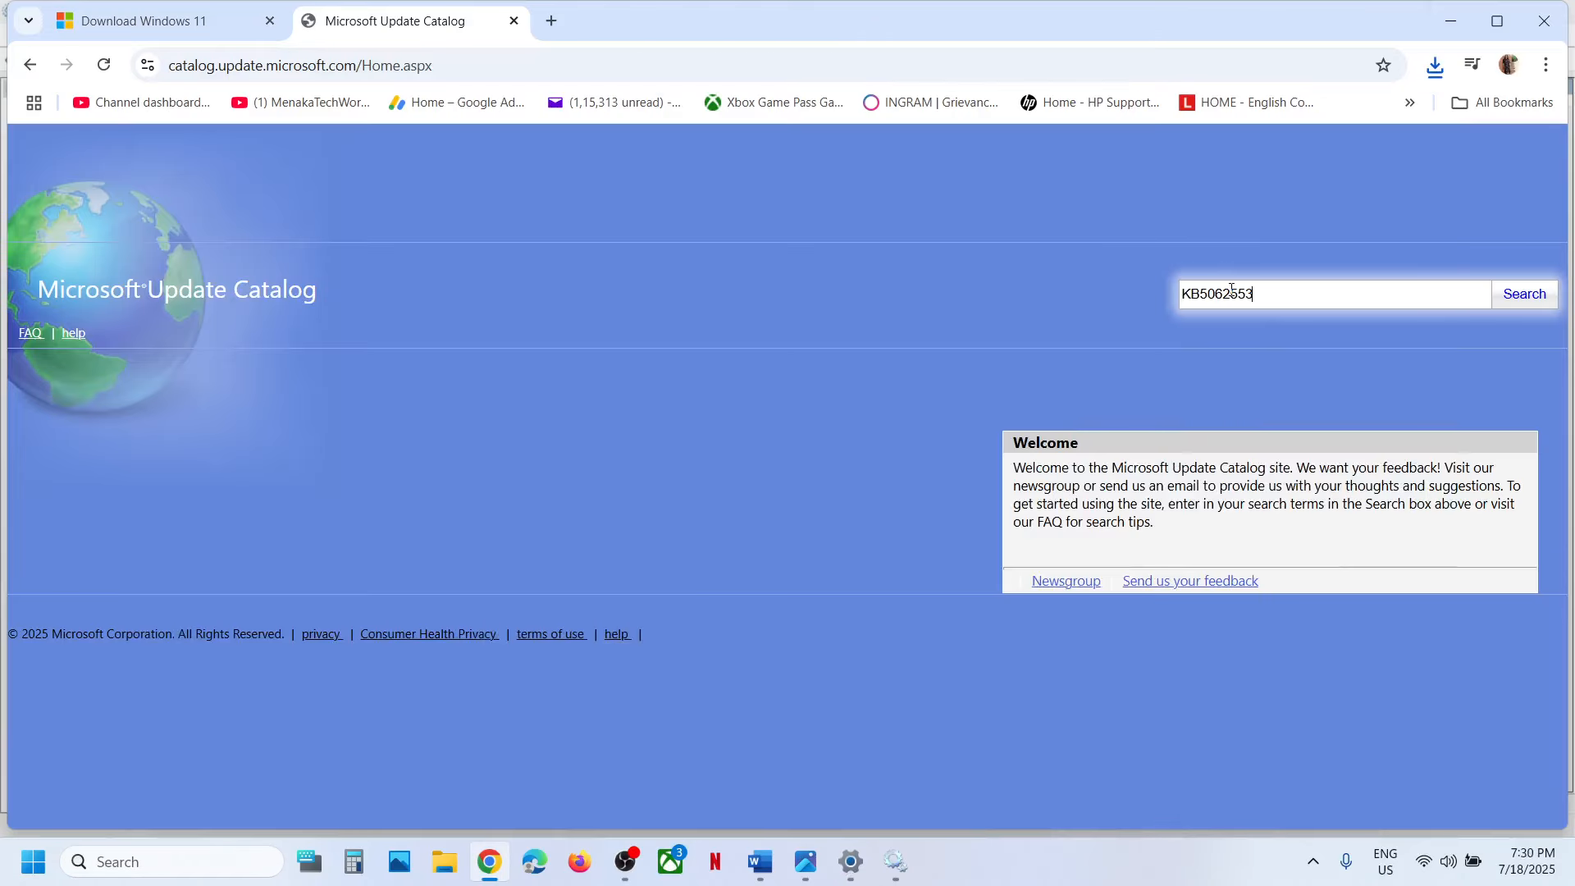
left_click(1522, 297)
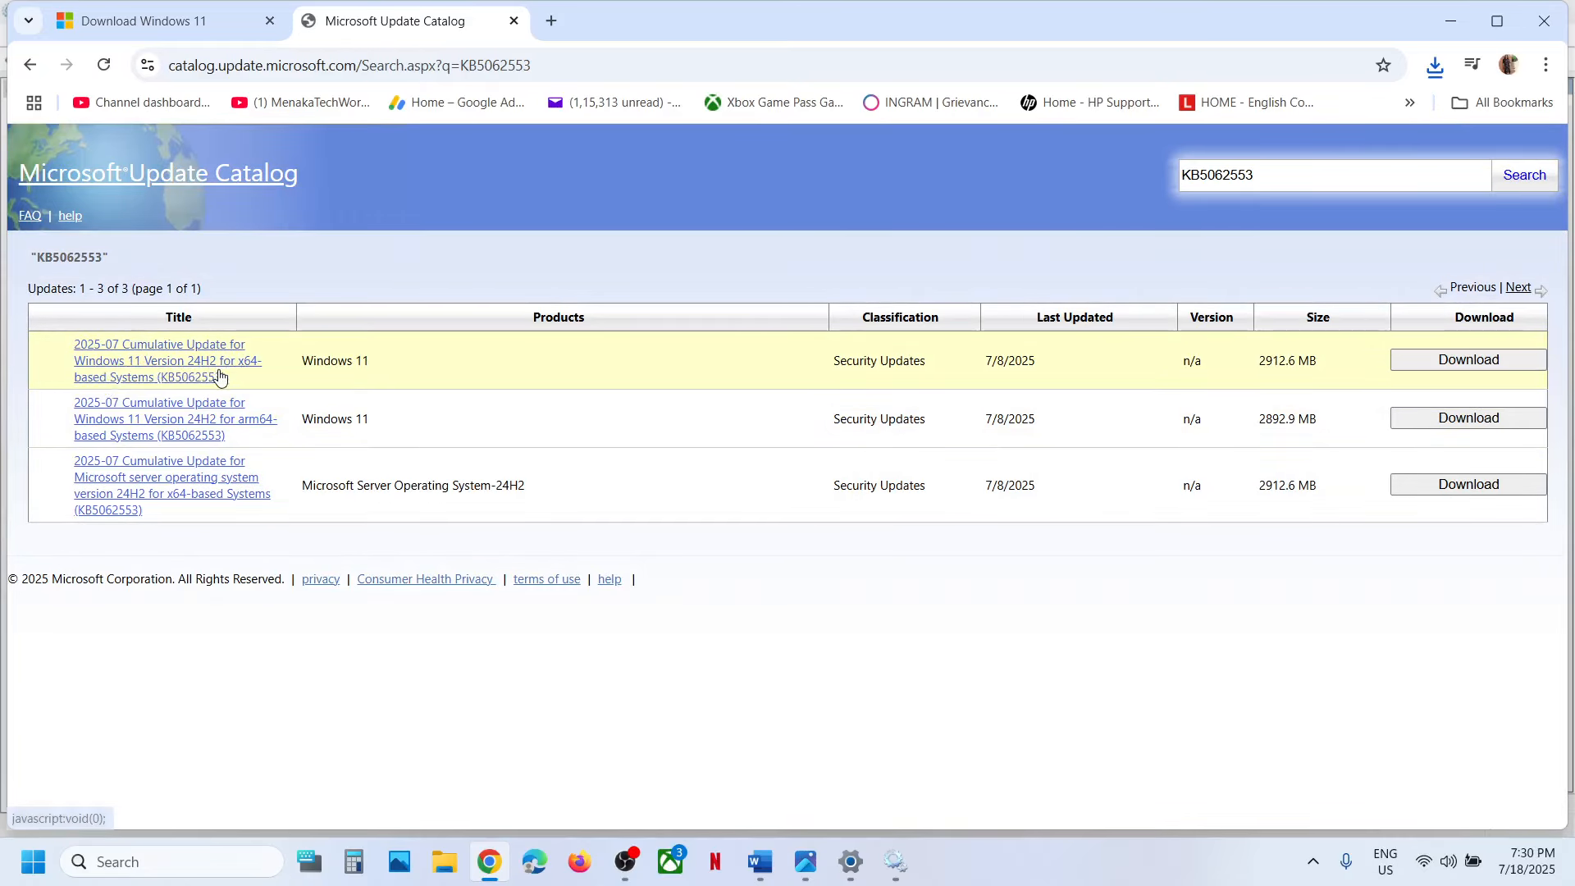
Check the PC's system type in the device specifications of Settings, and return to the catalog results.
key("alt+Tab")
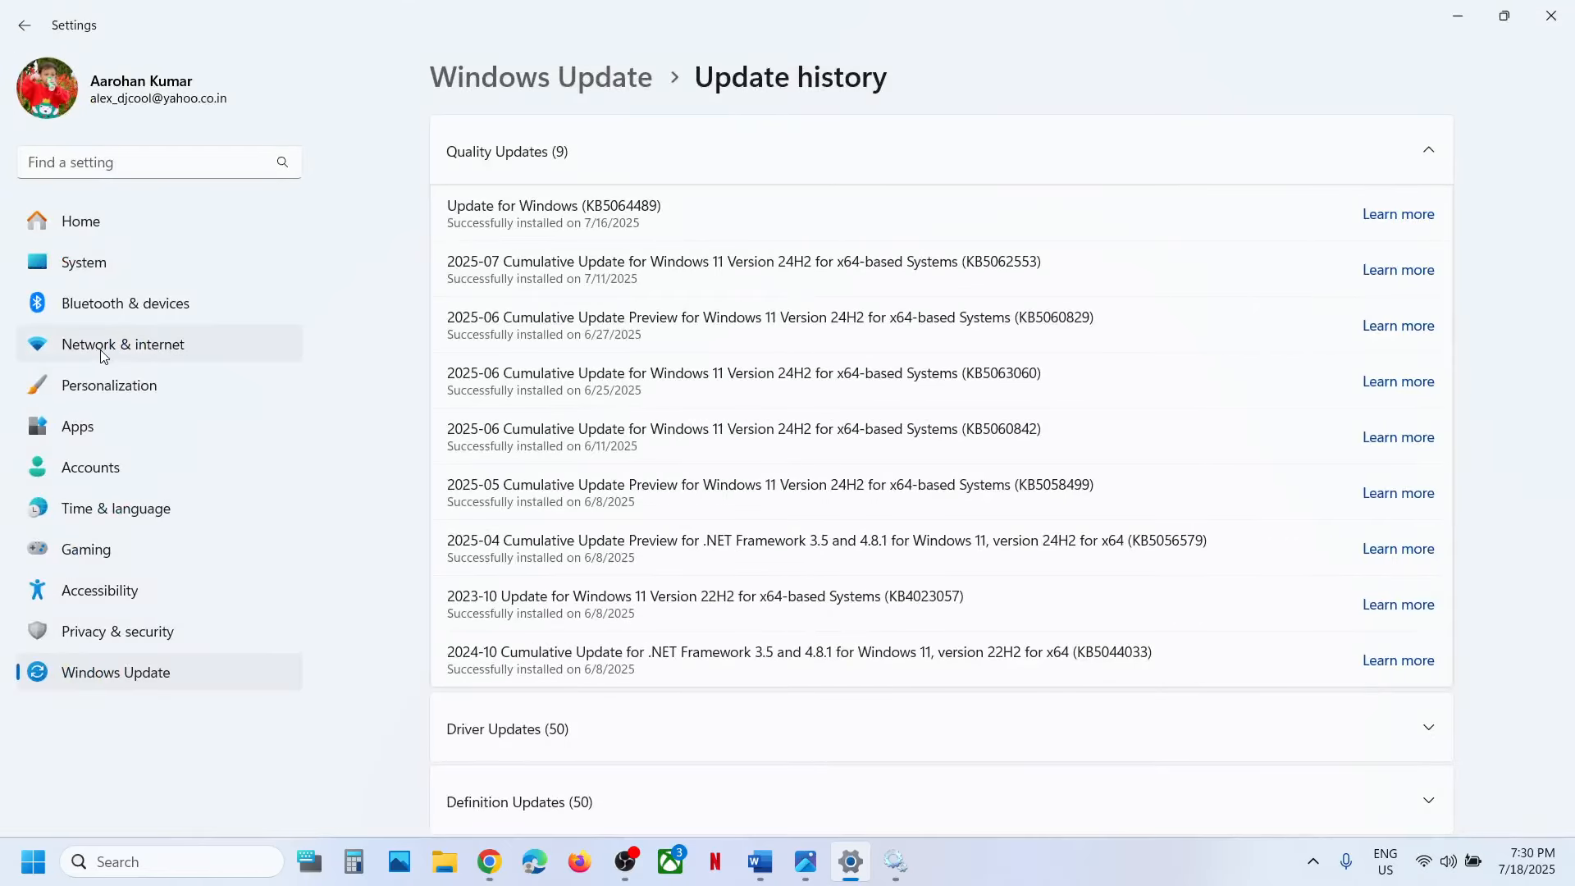
left_click(95, 264)
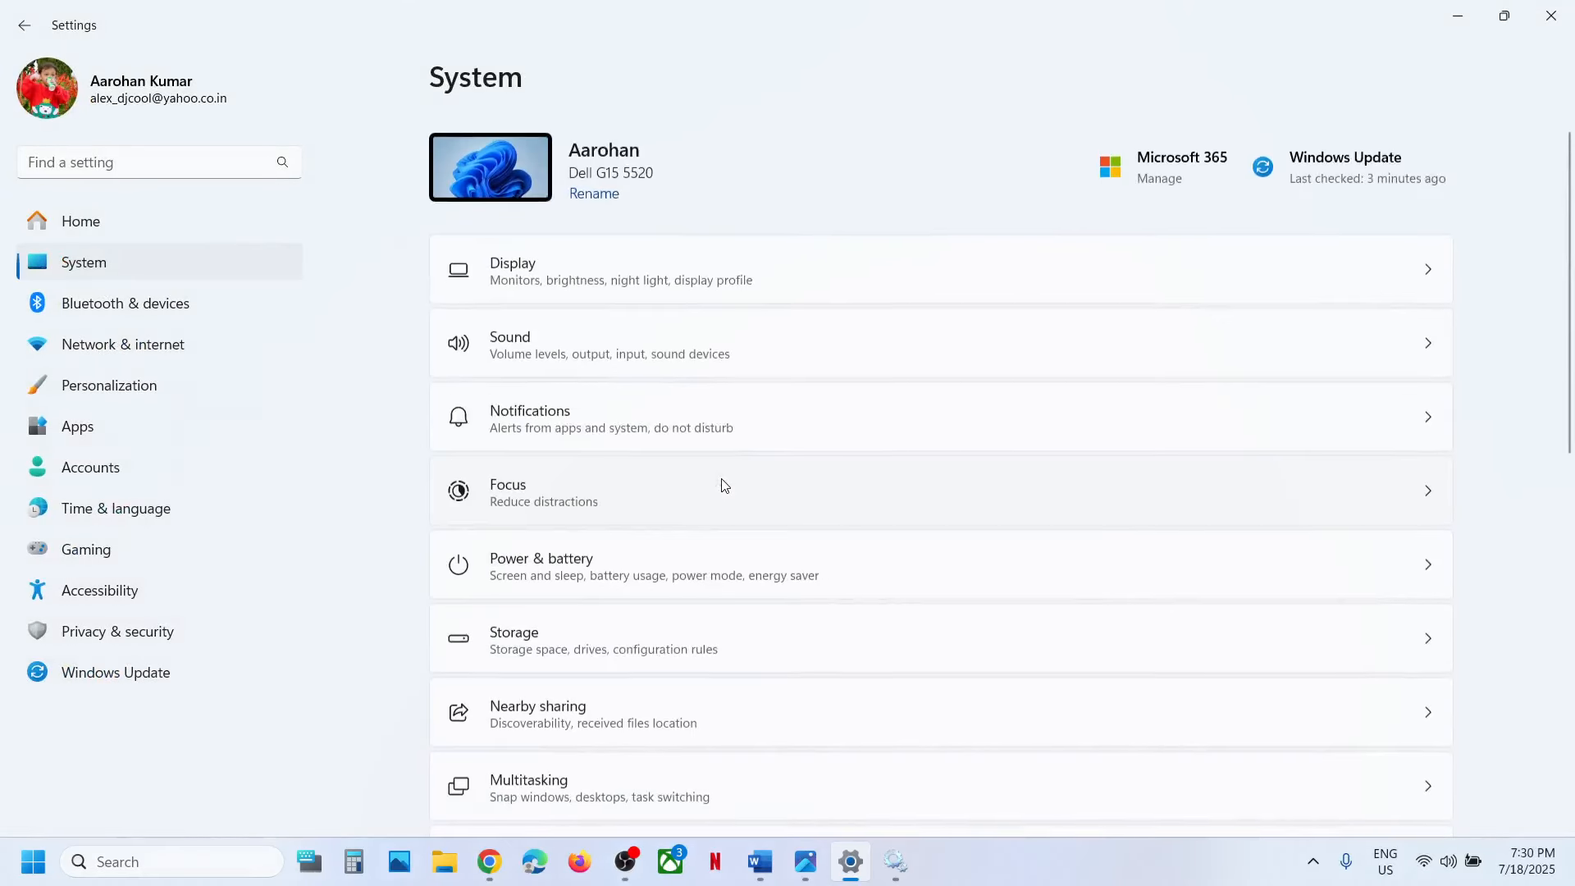
scroll(721, 493, "down", 10)
left_click(592, 751)
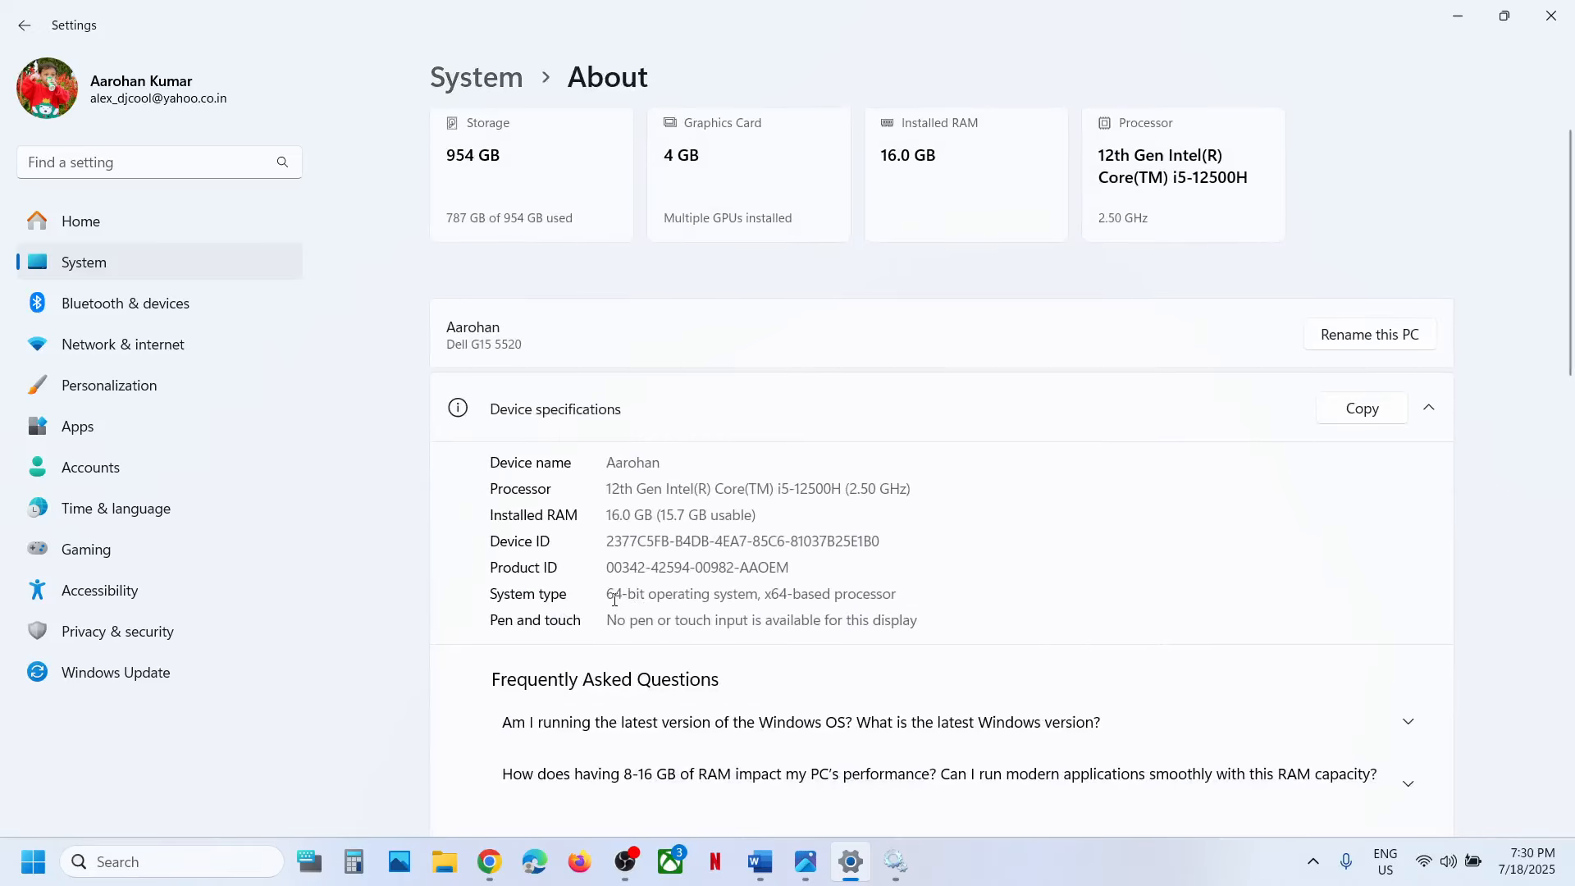
triple_click(615, 600)
left_click(1458, 15)
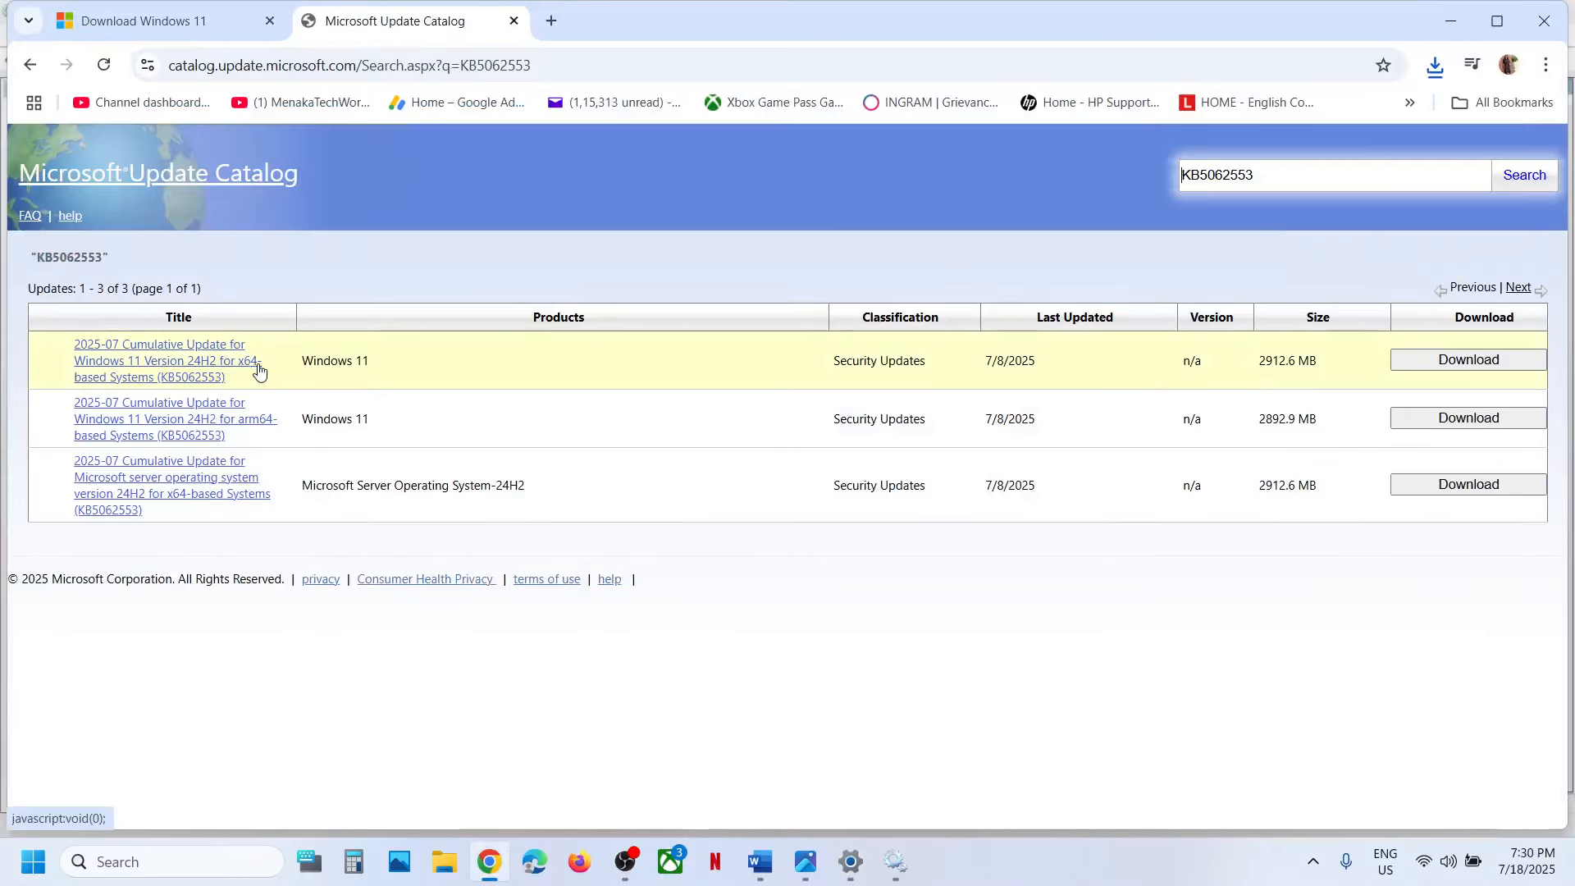
Download the windows11.0-kb5062553-x64 .msu file of the Windows 11 24H2 x64 cumulative update and close the download window.
left_click(1470, 361)
left_click_drag(401, 28, 732, 136)
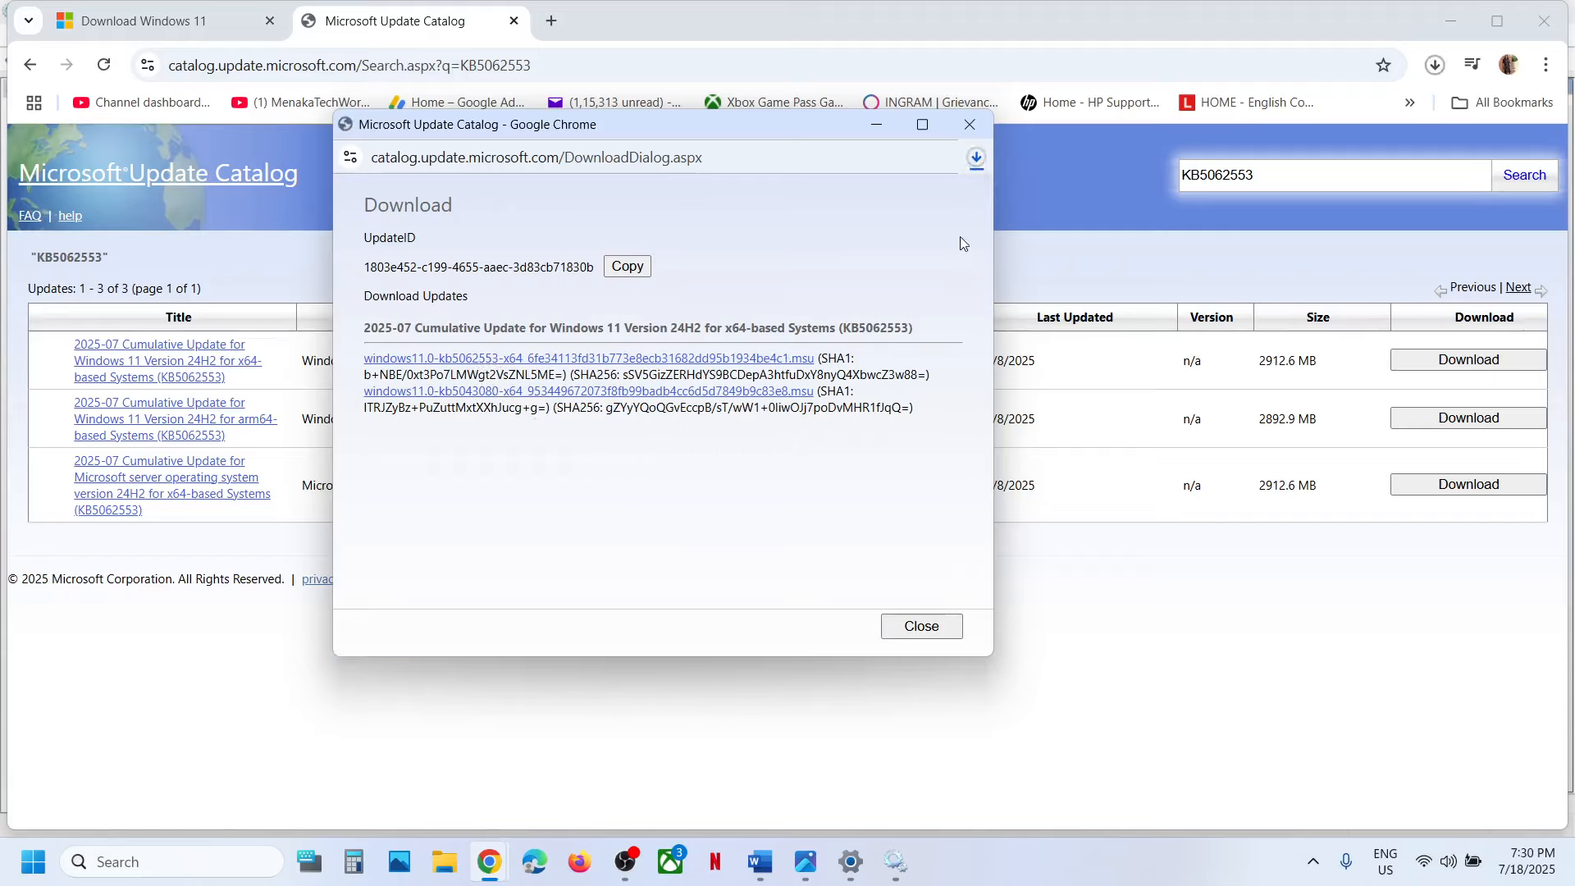
left_click(981, 159)
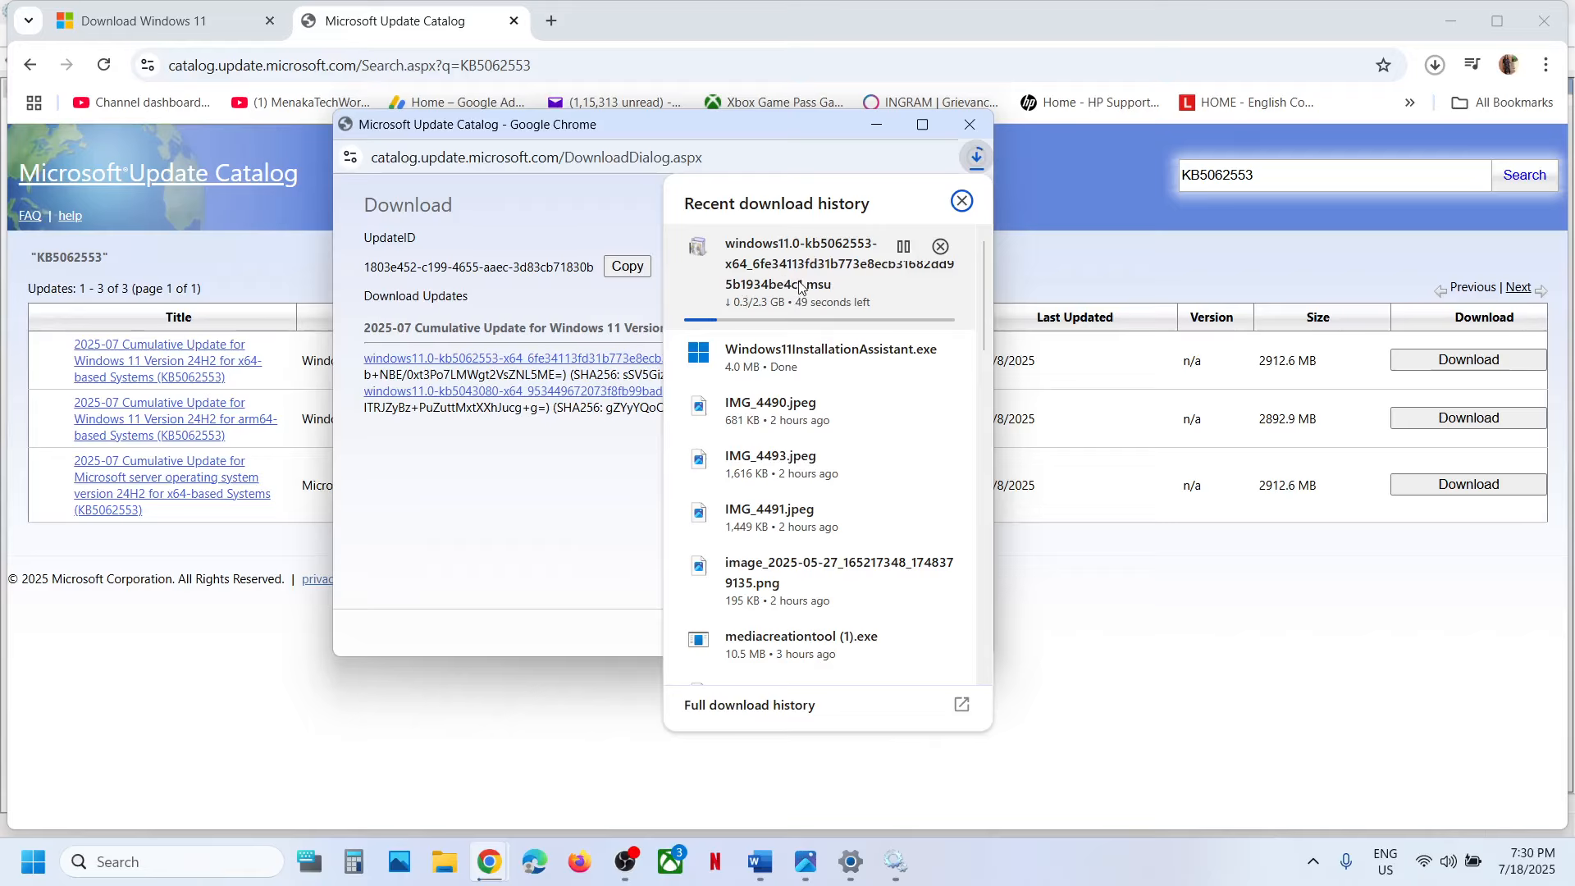
left_click(542, 503)
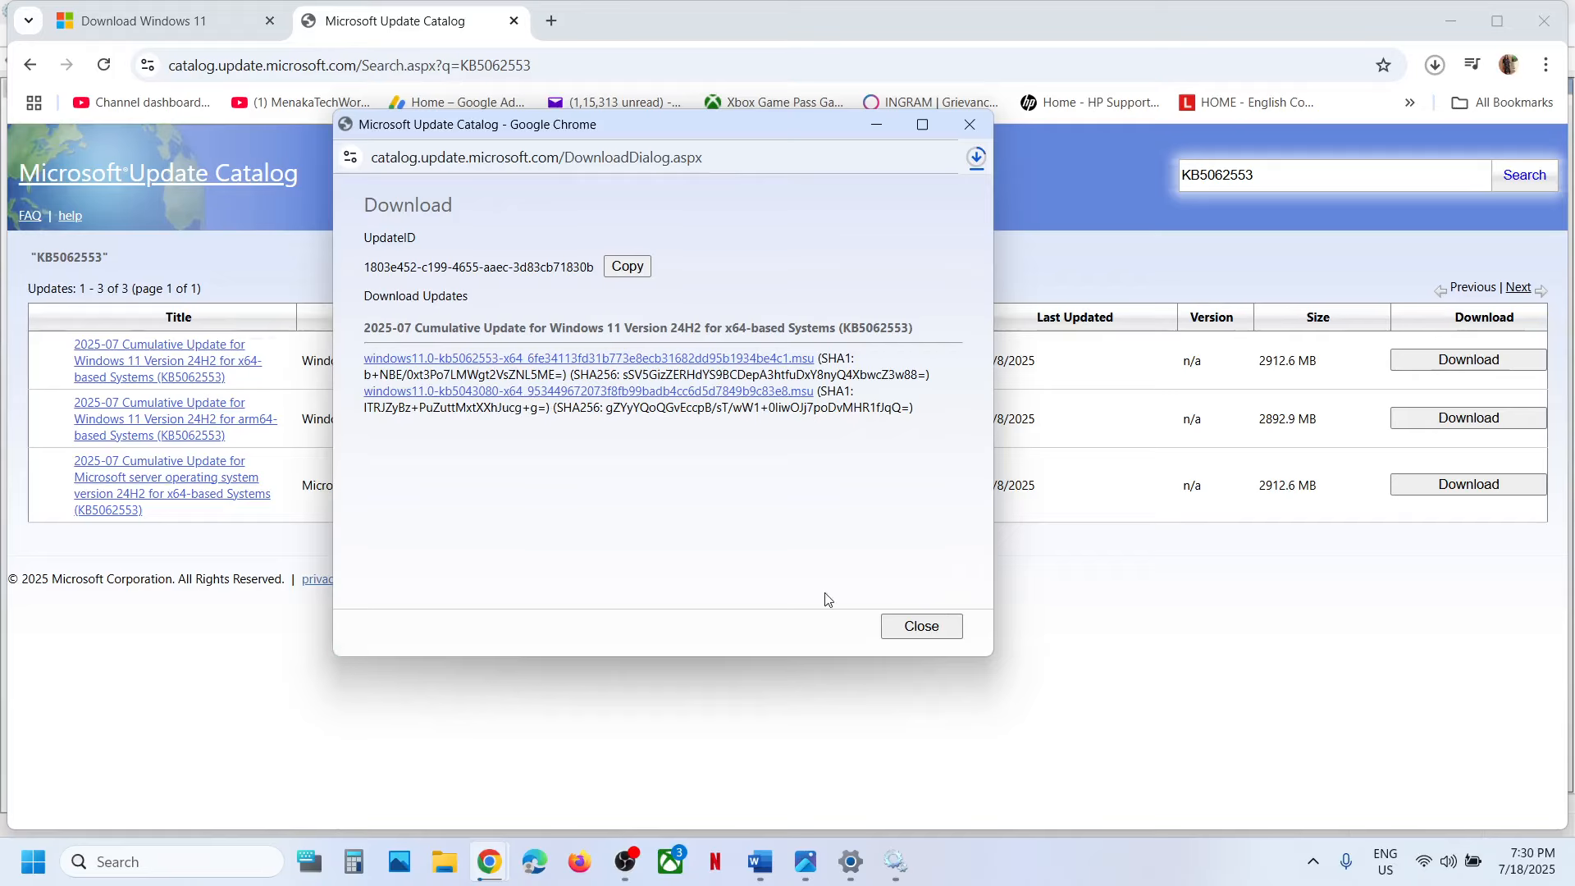
left_click(923, 627)
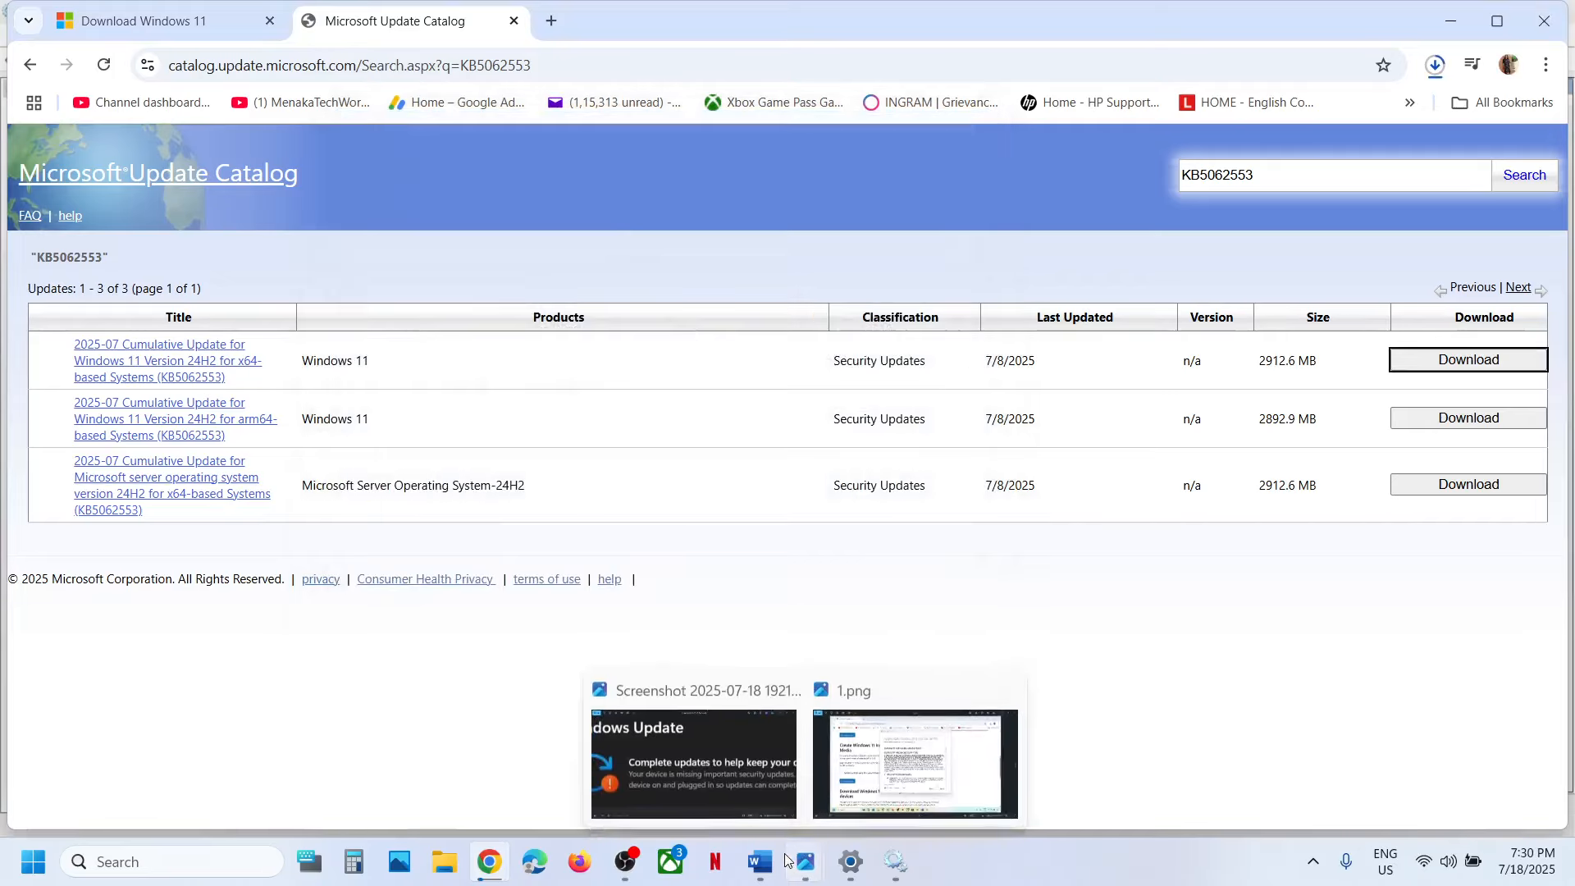
Switch to the Word document and copy all Step 7 reset commands, from "SC config trustedinstaller start=auto" through "net start appidsvc".
left_click(760, 861)
scroll(628, 638, "down", 1)
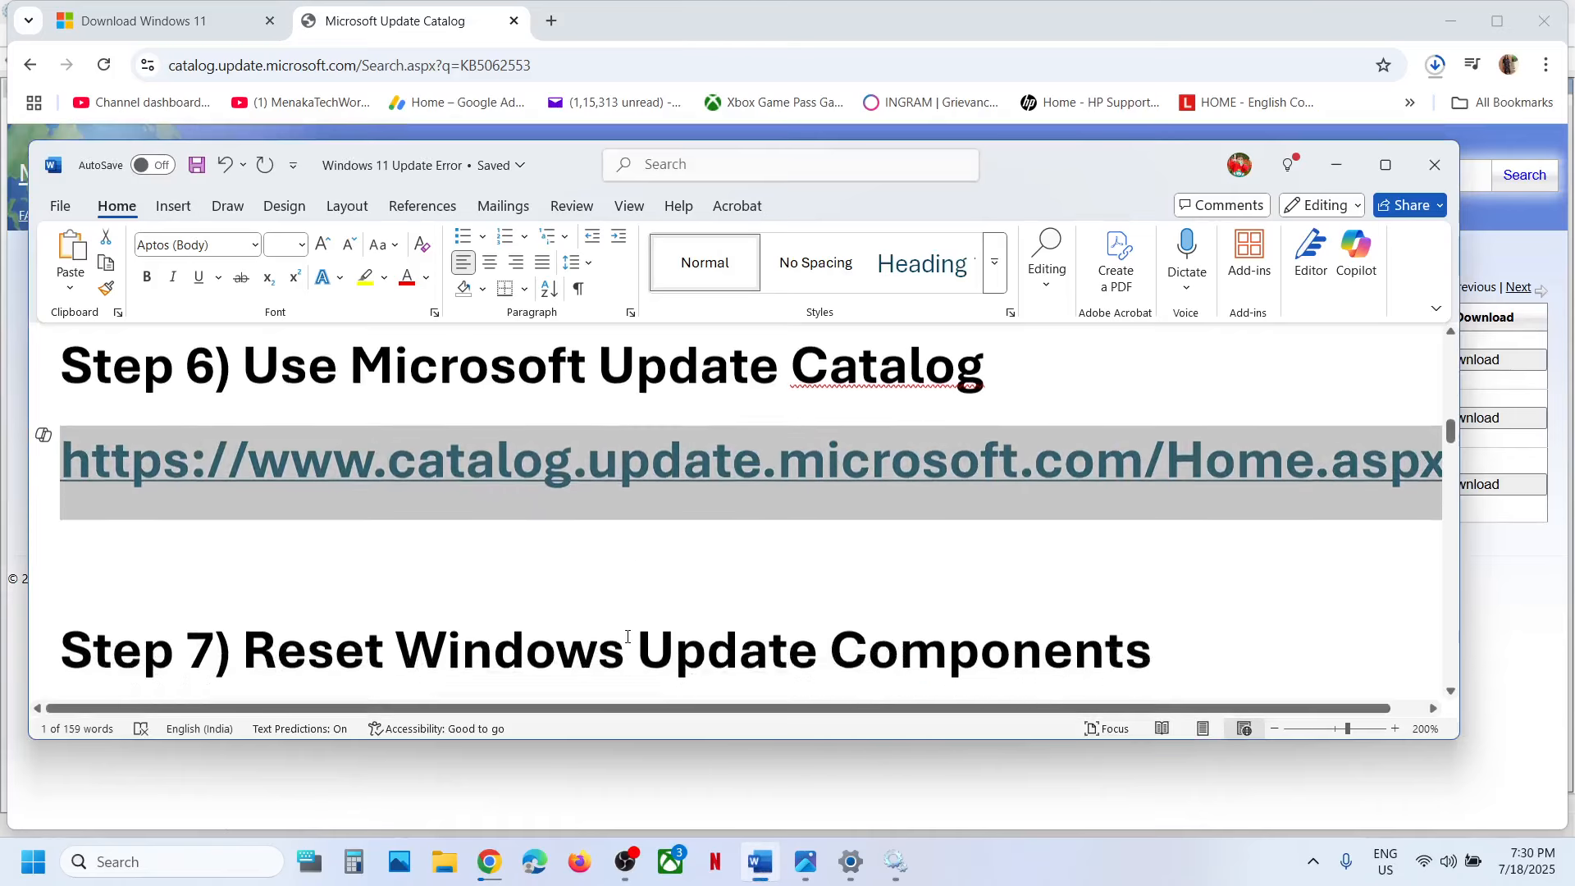
scroll(628, 637, "down", 2)
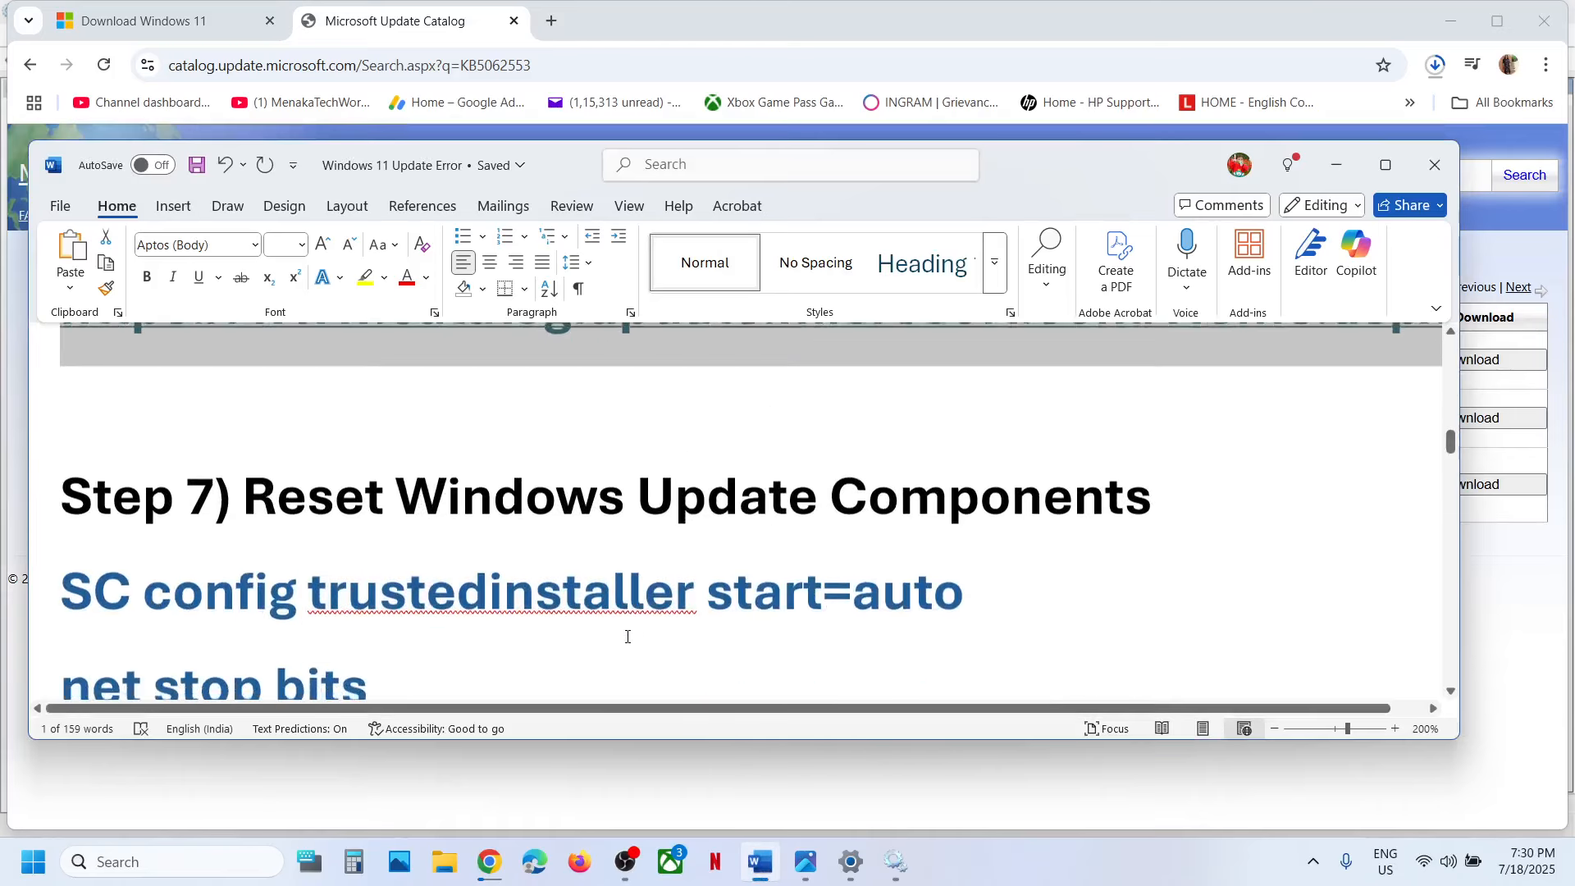
left_click(69, 581)
key("shift+Down")
key("shift+Down")
key("shift+Down")
key("shift+Down")
key("shift+Down")
key("shift+Down")
key("shift+Down")
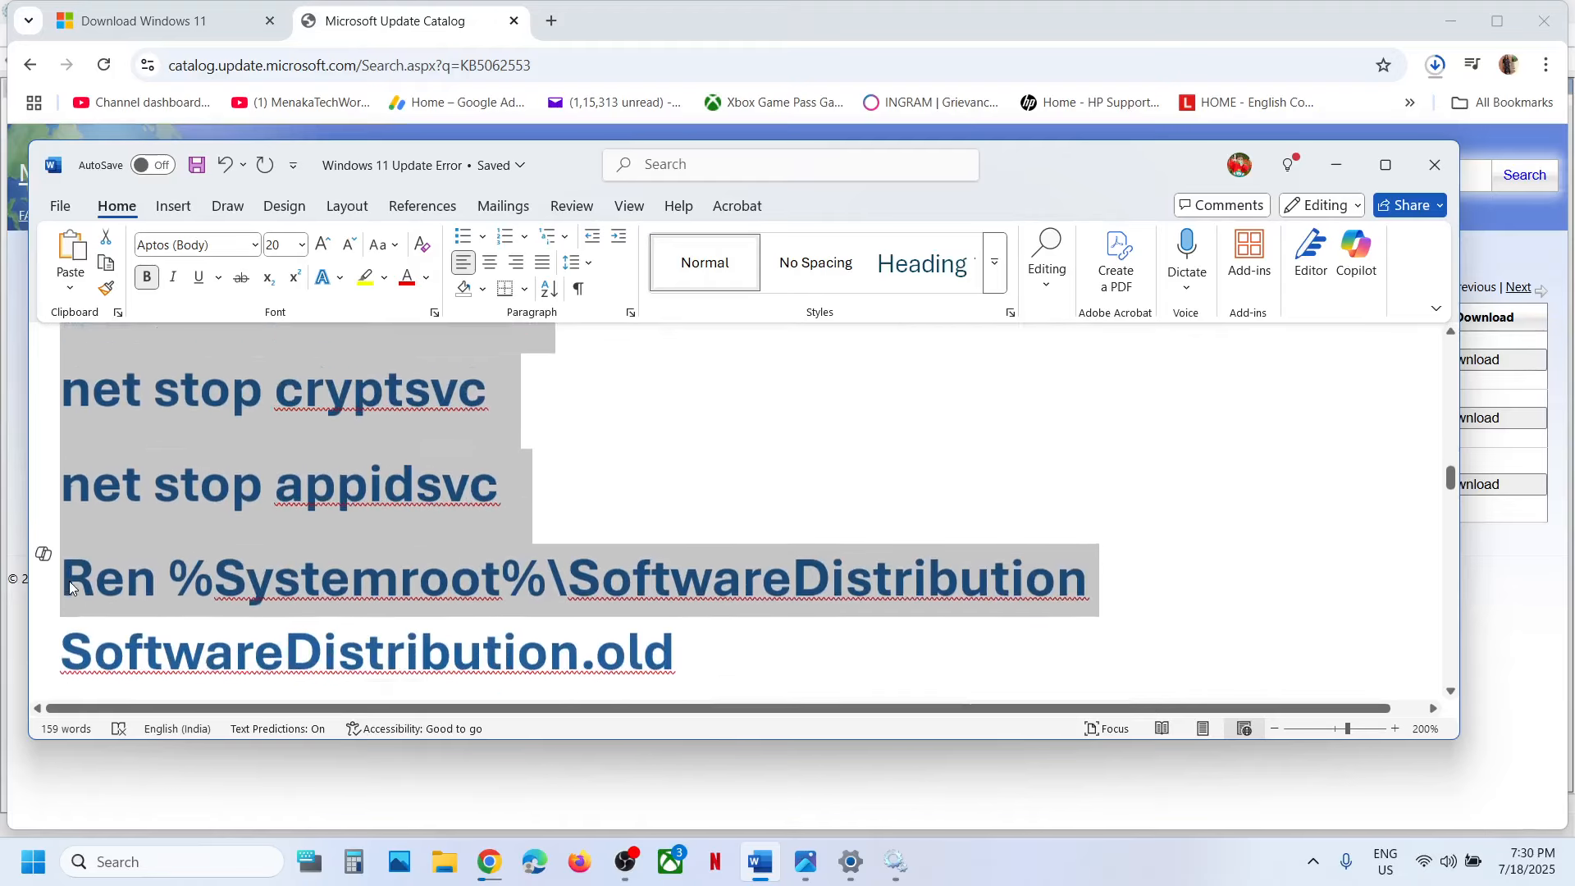
key("shift+Down")
key("shift+Down")
key("shift+Down")
key("shift+Down")
key("shift+Down")
key("shift+Down")
key("shift+Down")
key("shift+Down")
key("shift+Down")
key("shift+Down")
key("shift+Down")
key("shift+Down")
key("shift+Down")
key("shift+Down")
key("shift+Down")
key("shift+Down")
key("shift+Down")
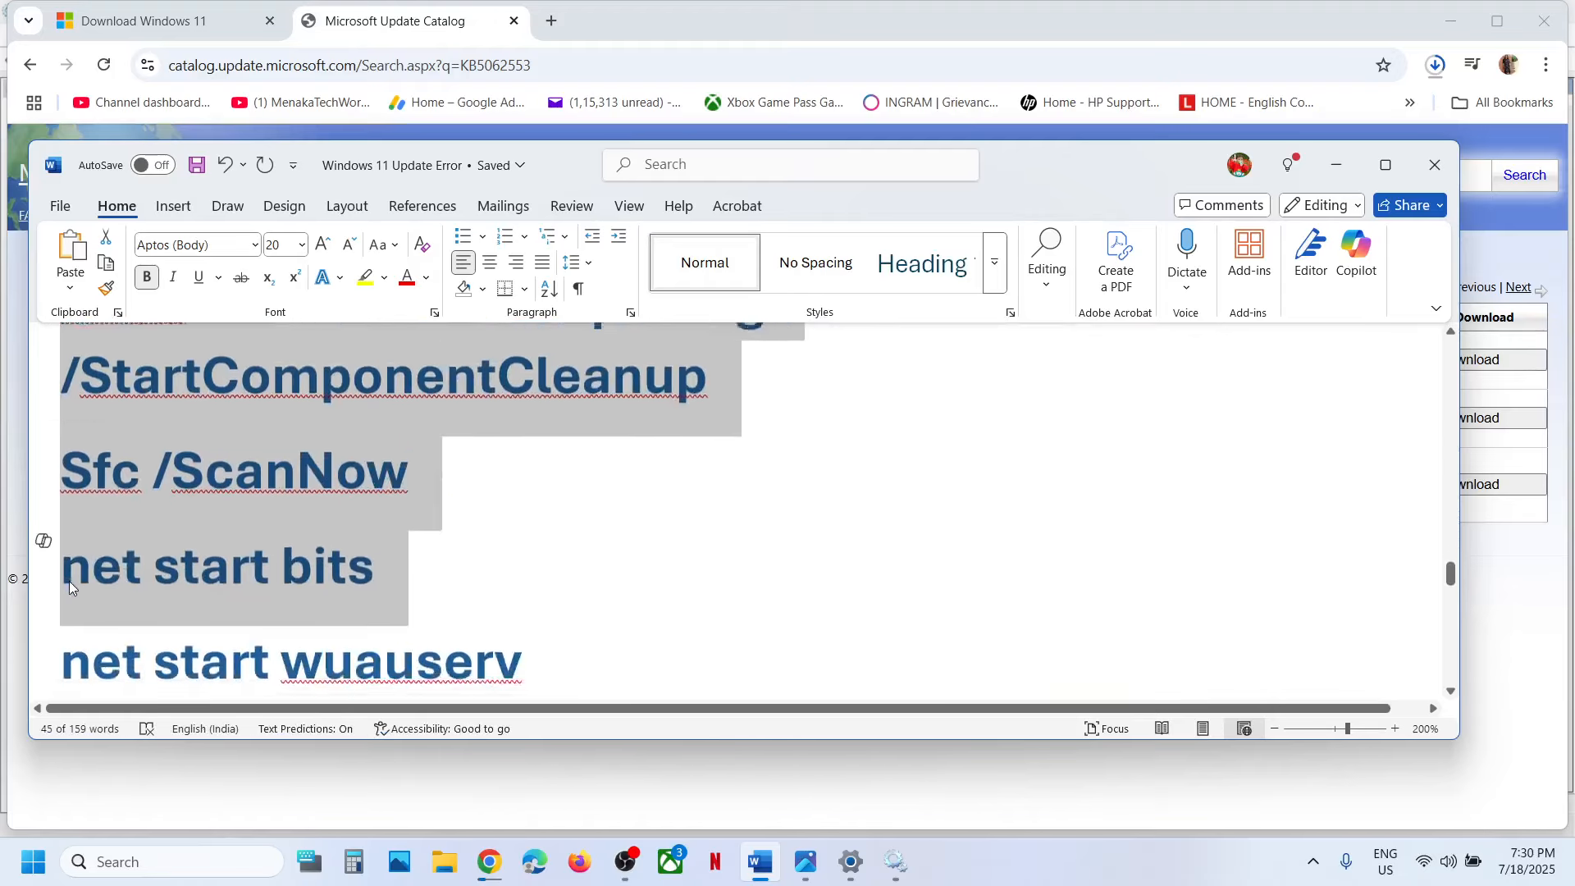
key("shift+Down")
key("shift+Down")
key("shift+Down")
key("shift+Down")
key("shift+Down")
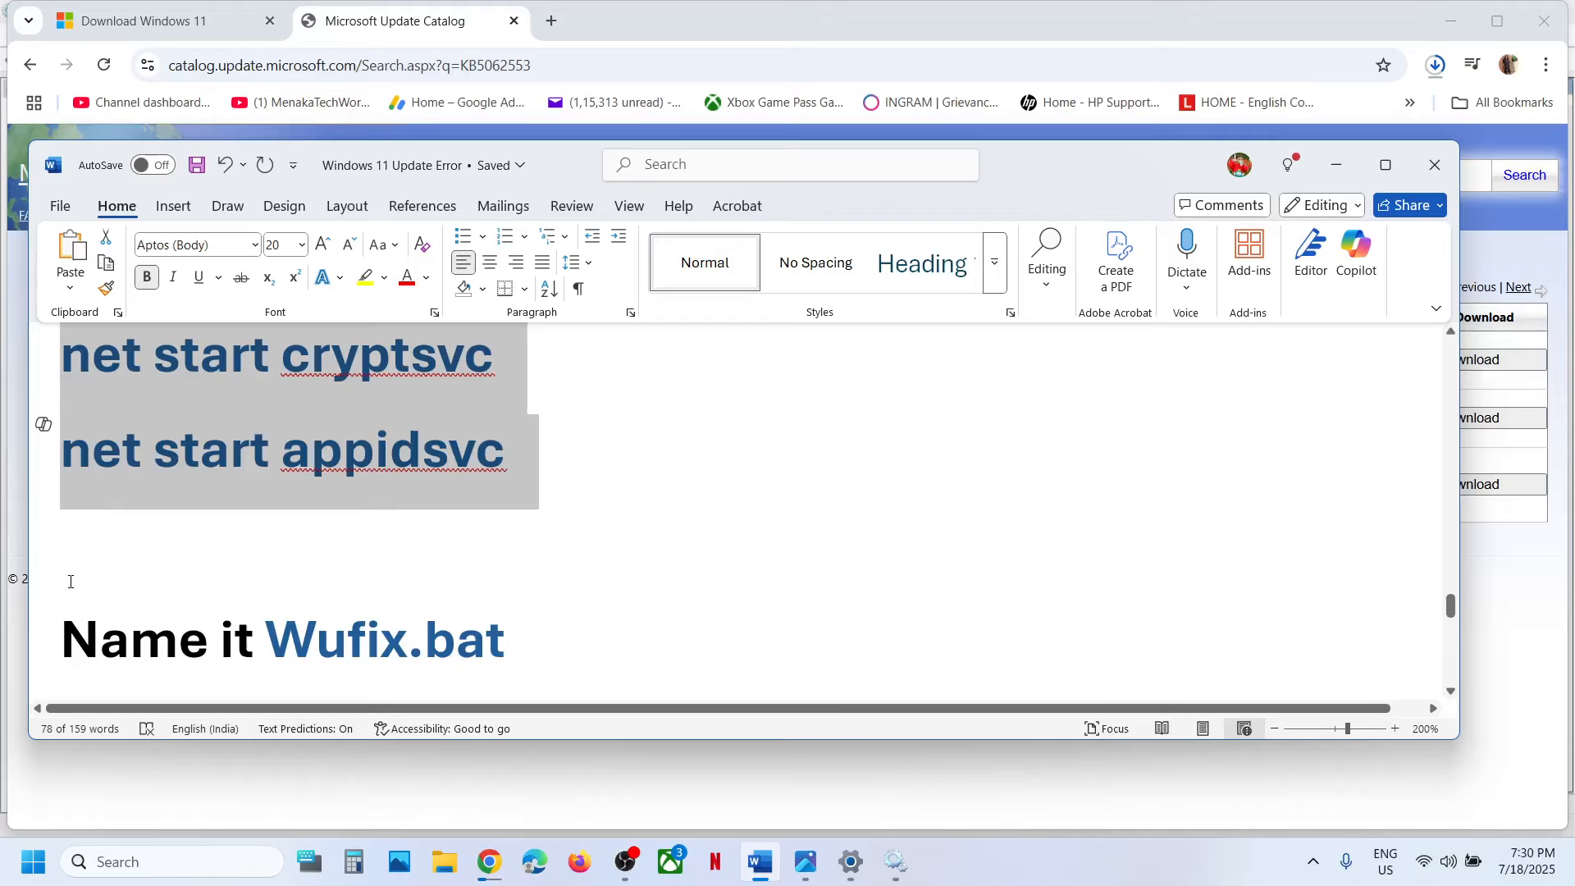
right_click(214, 450)
left_click(312, 503)
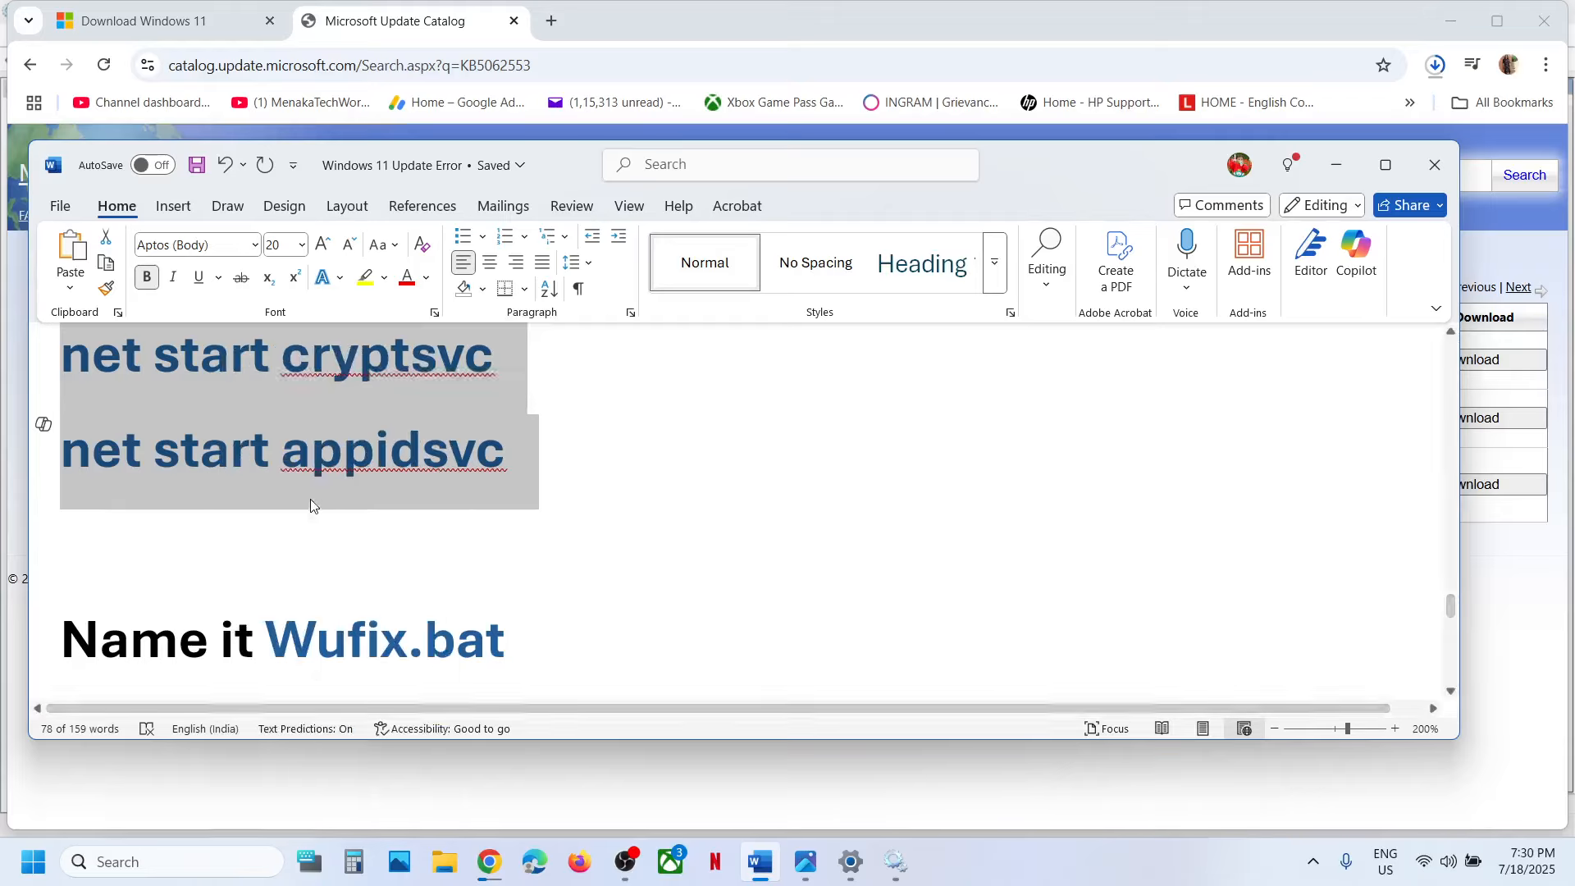
Open Notepad and paste the copied Windows Update reset commands into the blank file.
left_click(142, 863)
type("note")
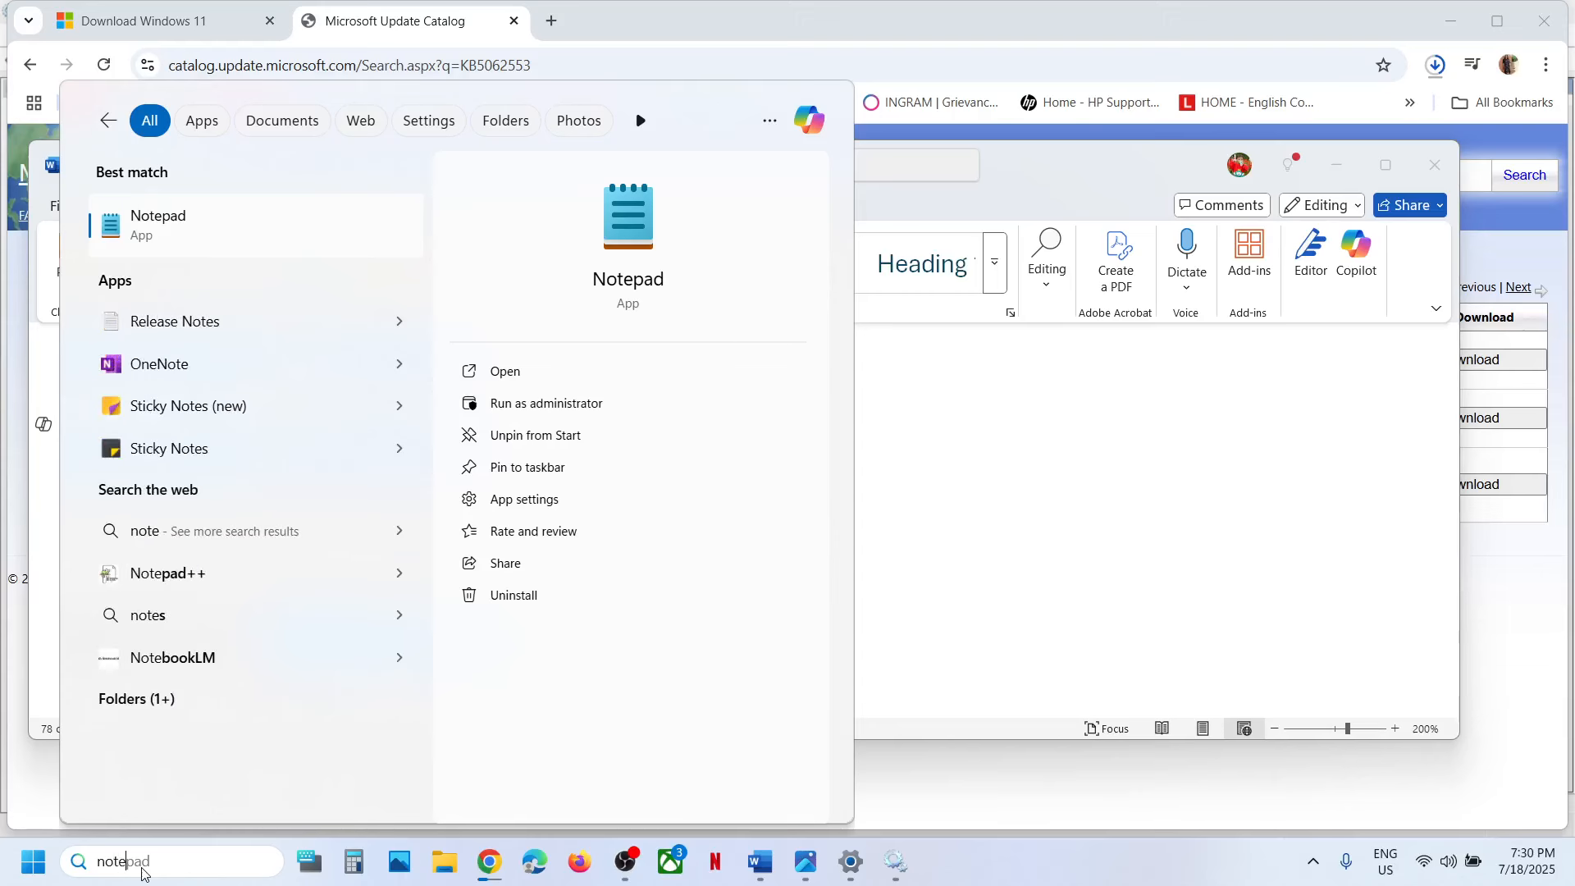
key("Return")
right_click(699, 638)
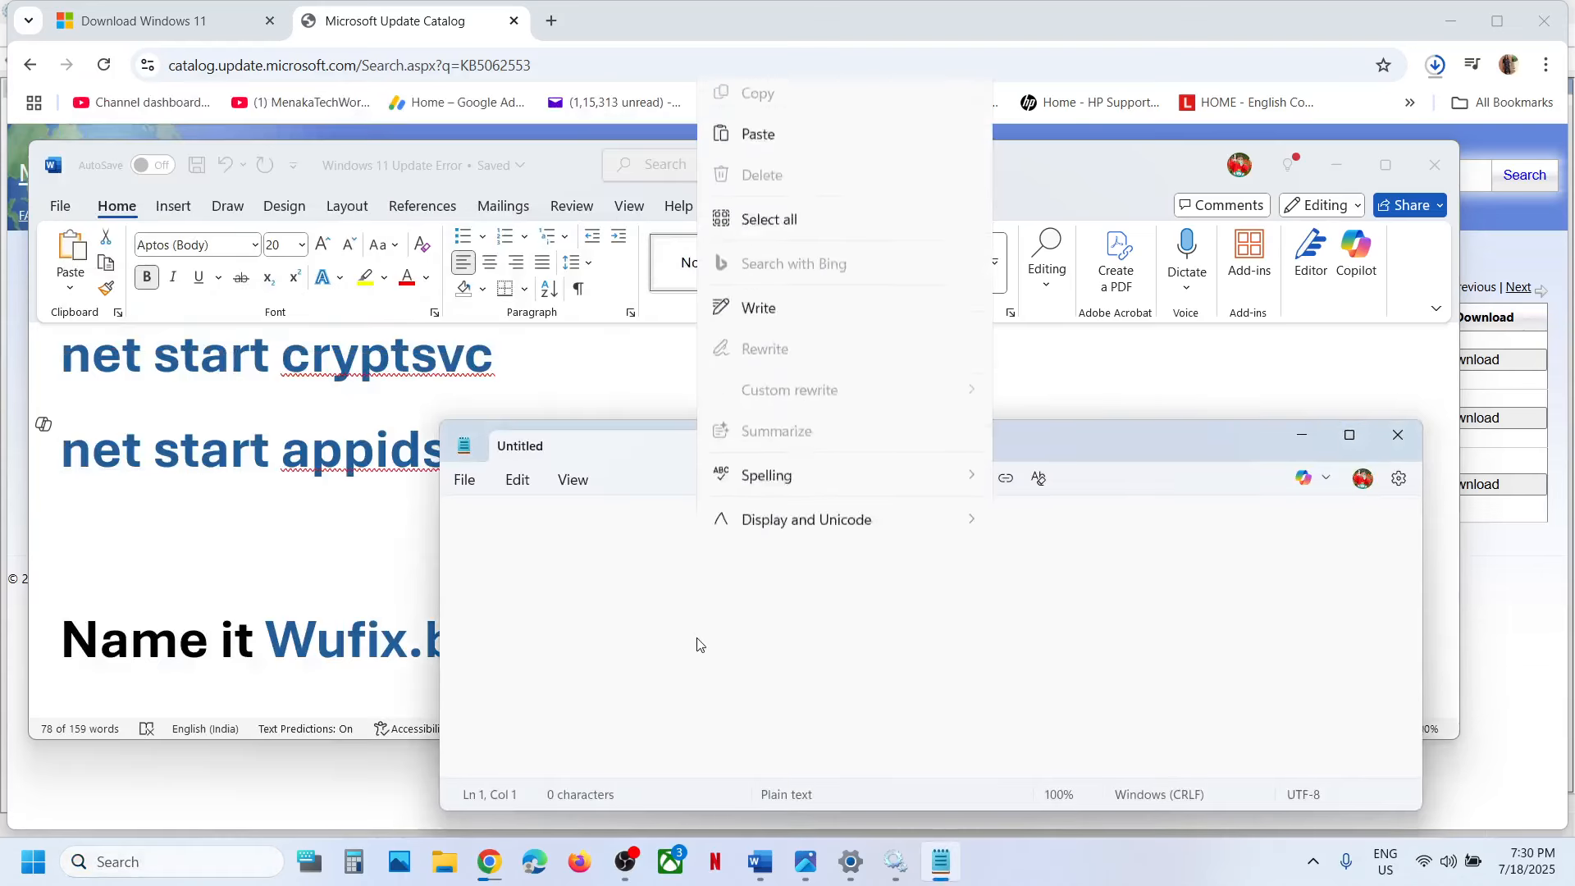
left_click(760, 229)
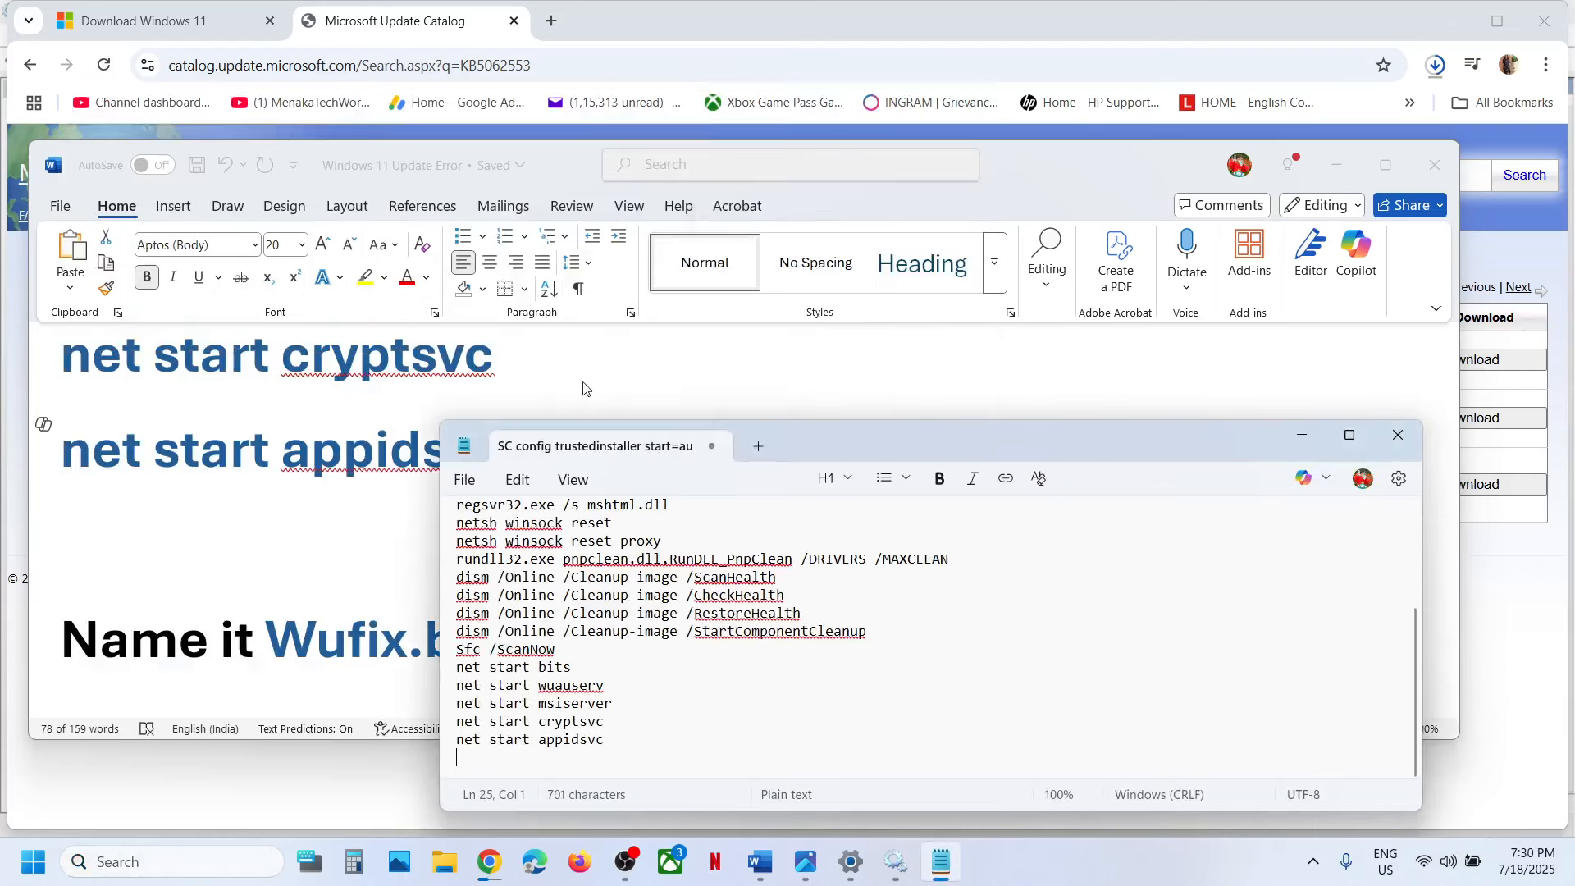
Save the Notepad file to the Desktop as Wufix.bat, copying the name from the Word document and setting the type to All files.
left_click(465, 480)
left_click(496, 235)
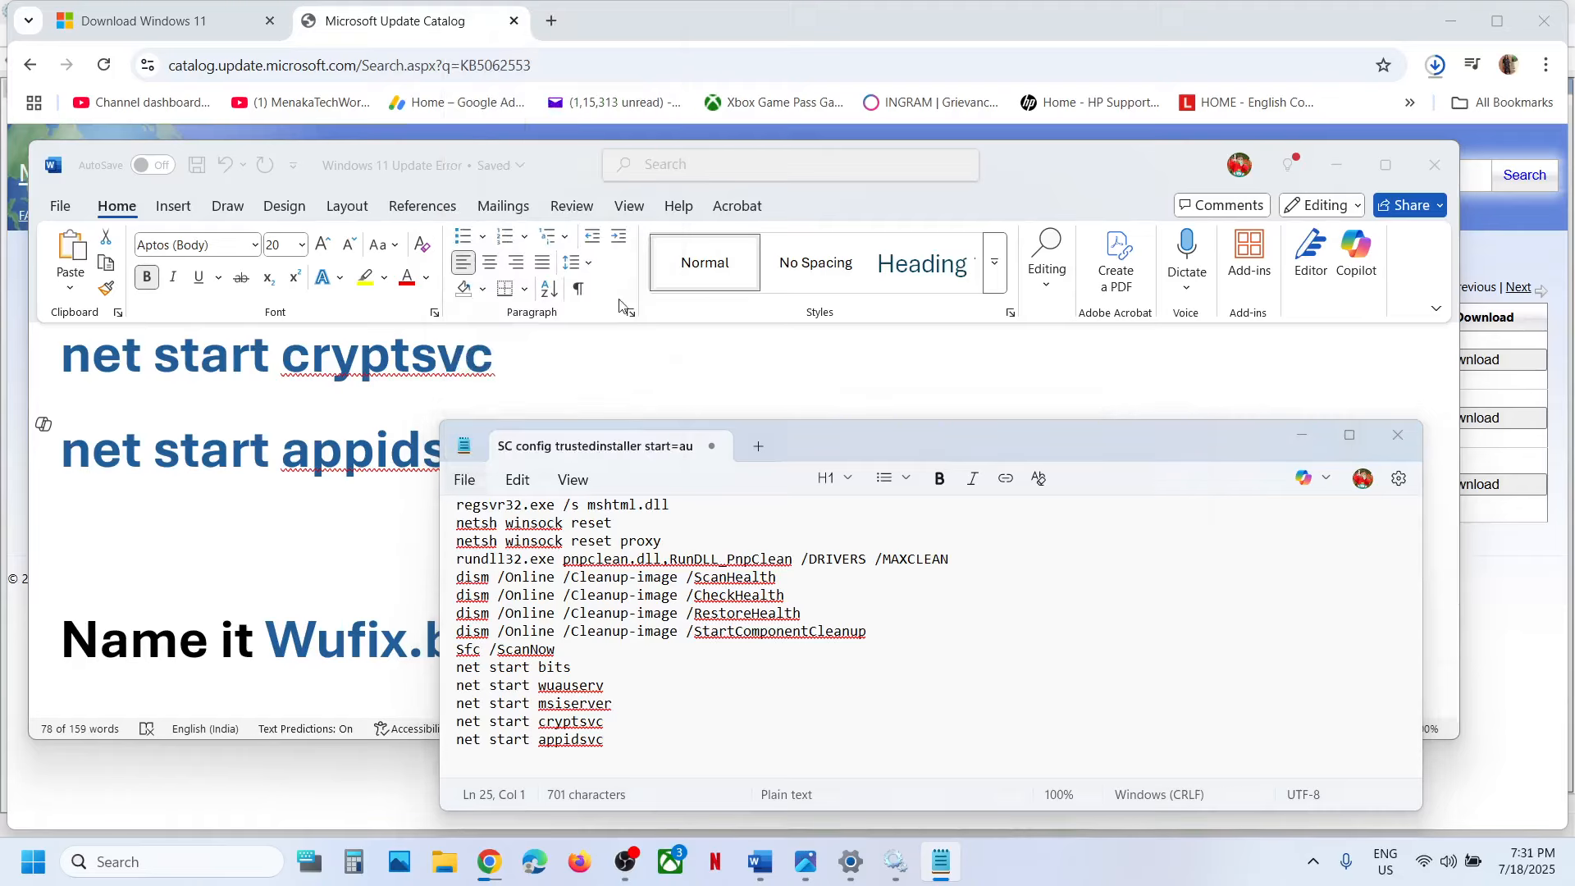
left_click(301, 661)
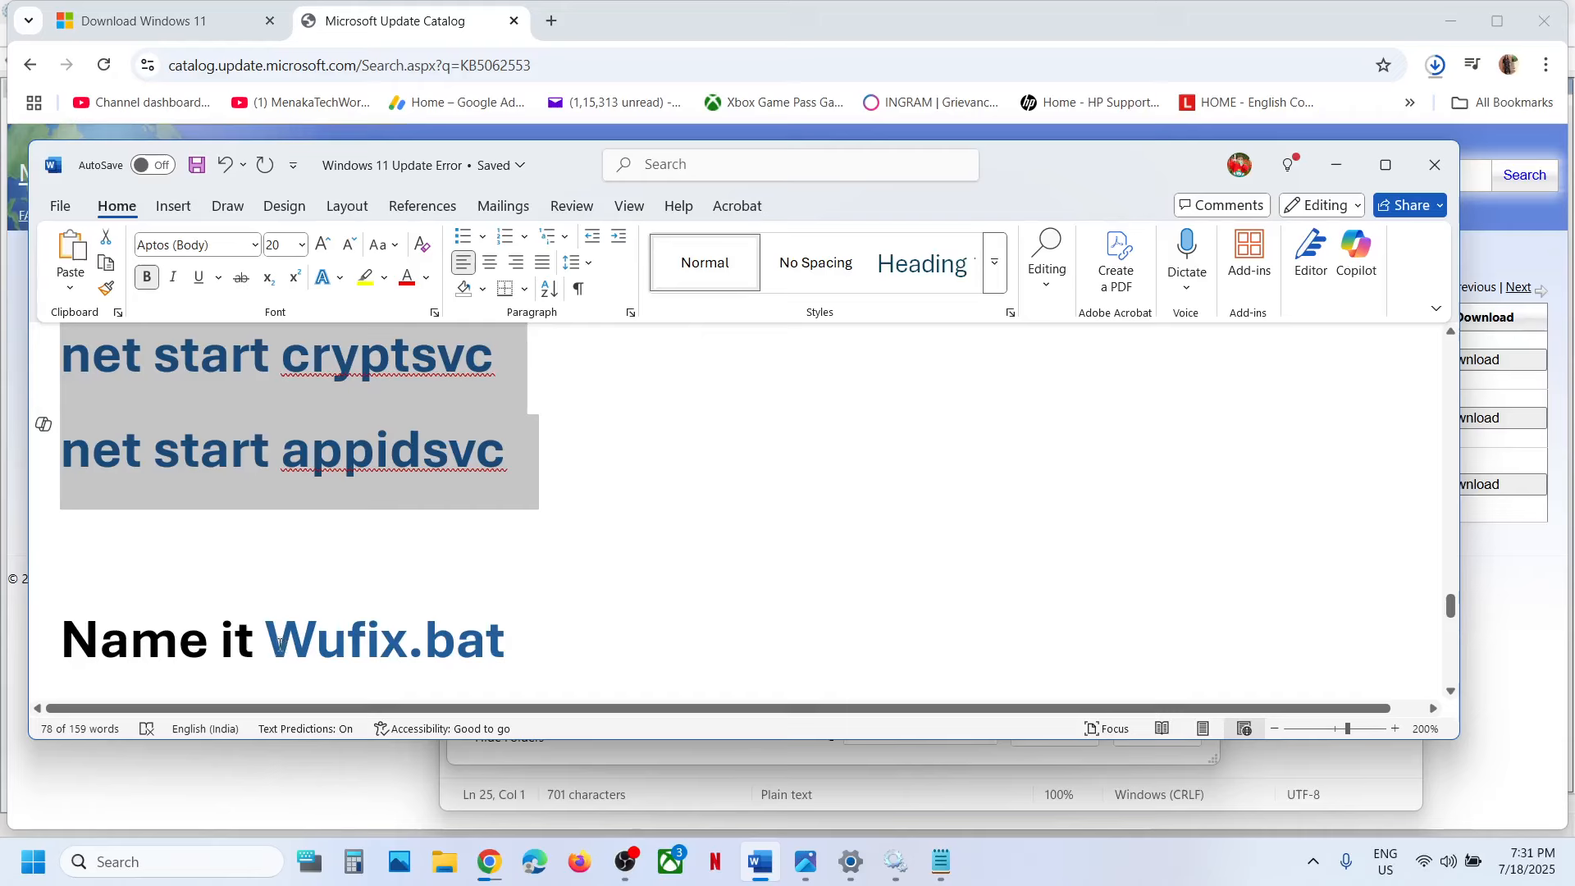
left_click_drag(279, 646, 502, 646)
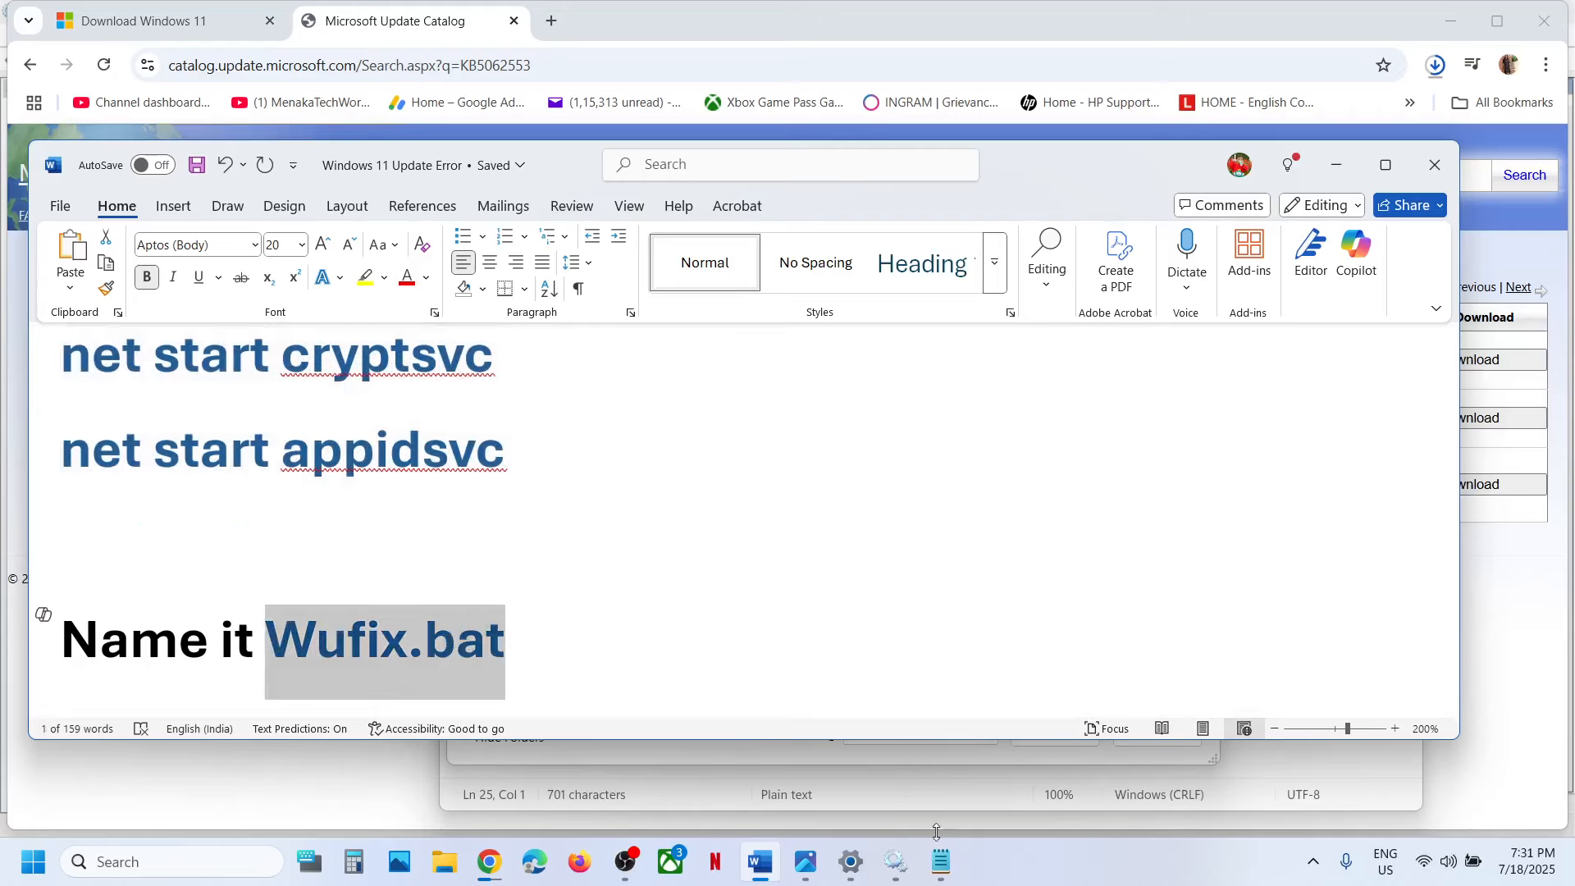
key("ctrl+c")
left_click(941, 861)
key("ctrl+v")
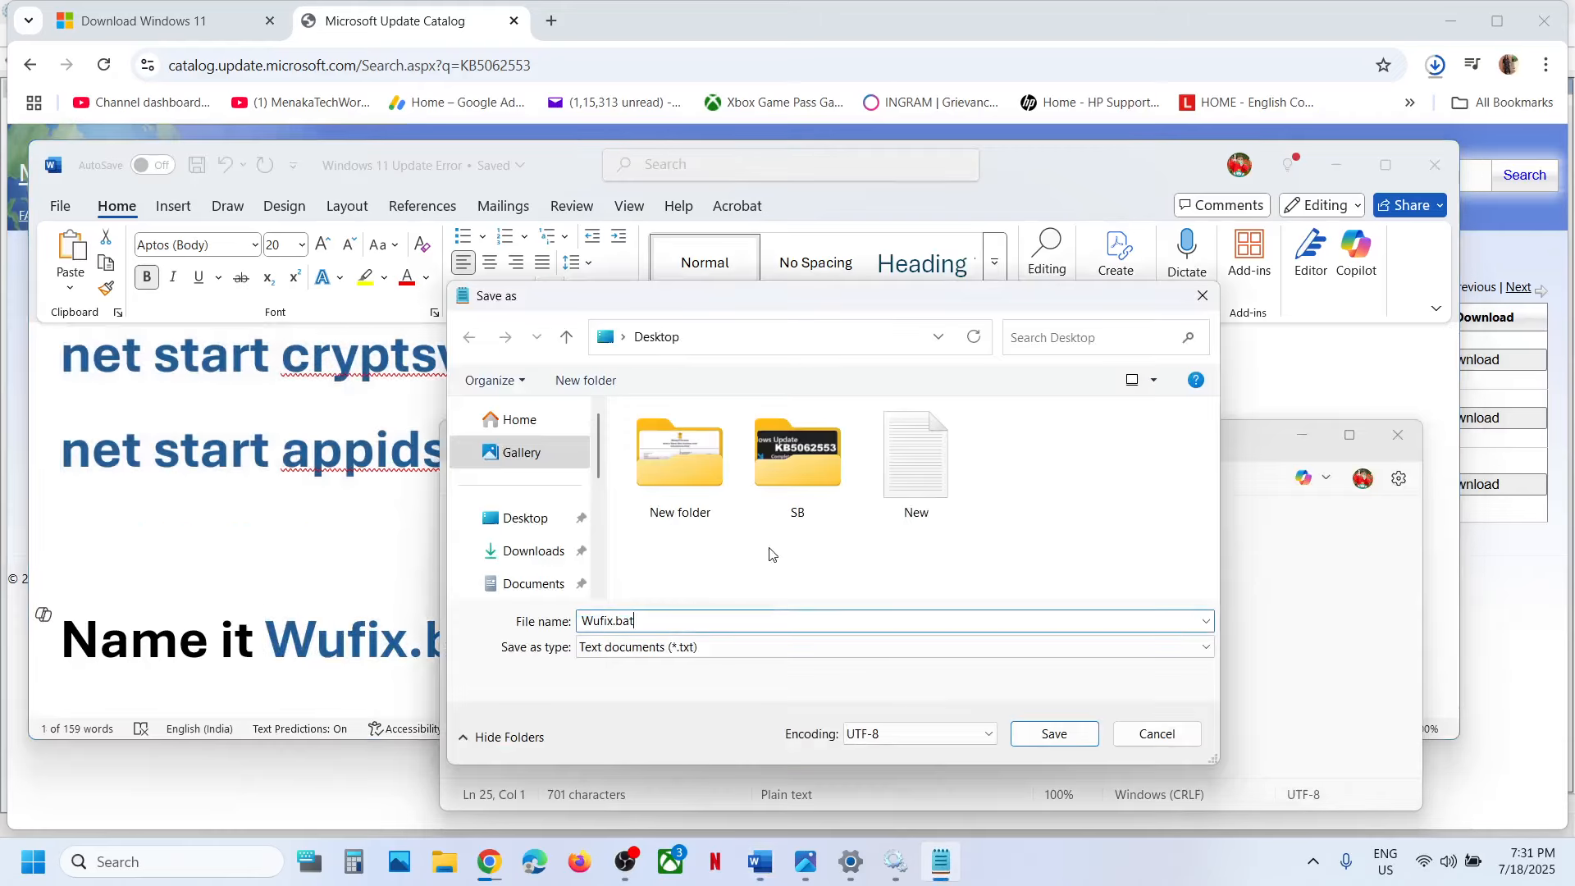
left_click(681, 650)
left_click(656, 683)
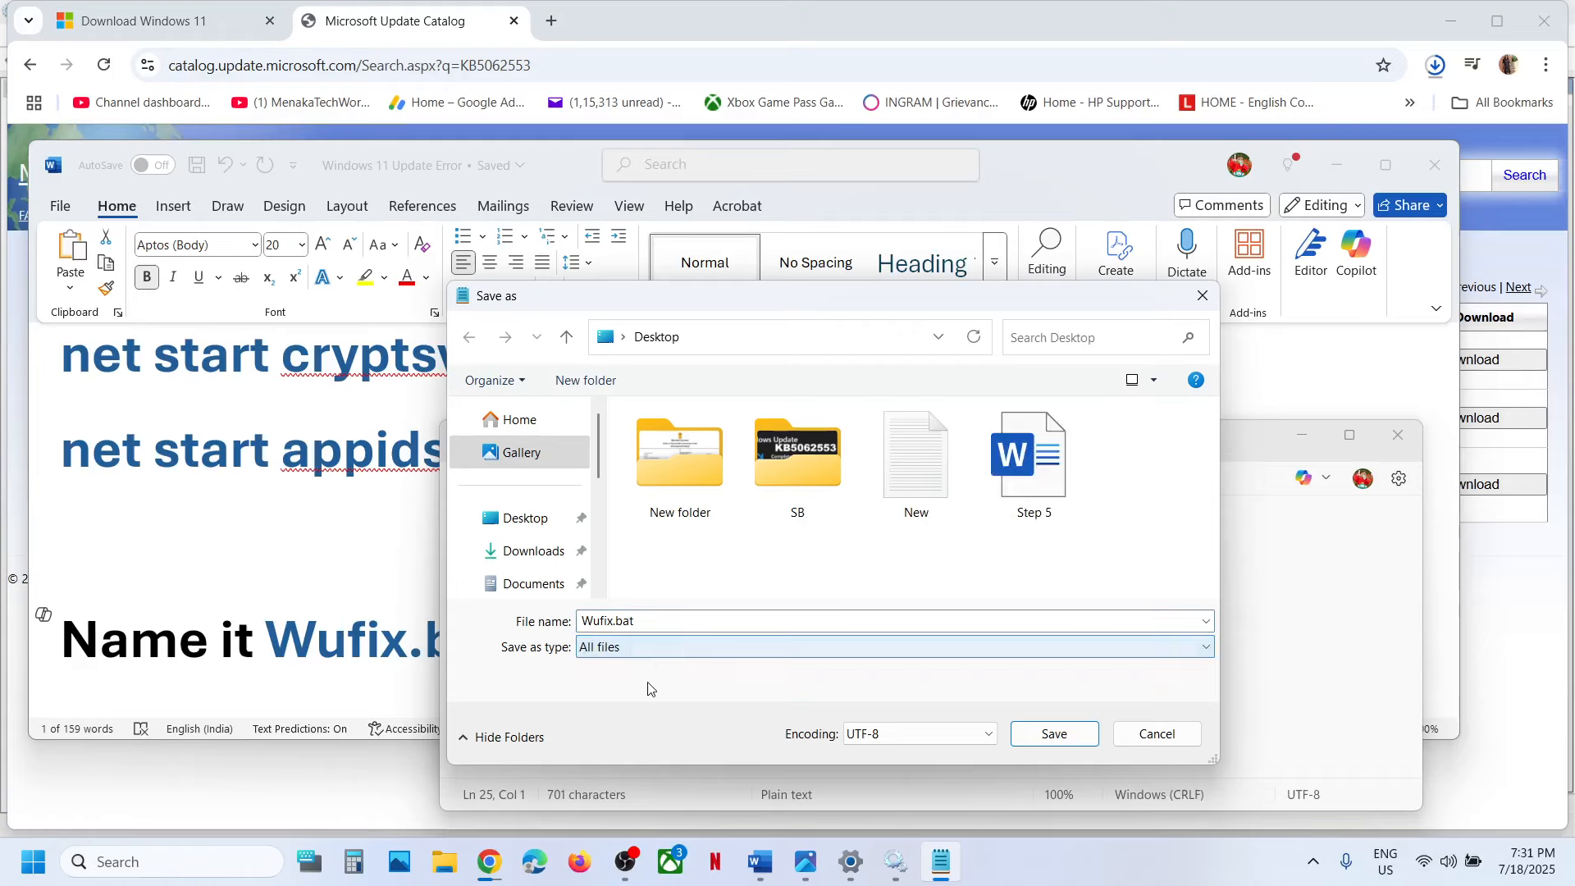
left_click(1043, 736)
Show the desktop, move the Wufix batch file toward the middle, run it as administrator and allow it to make changes.
key("super+d")
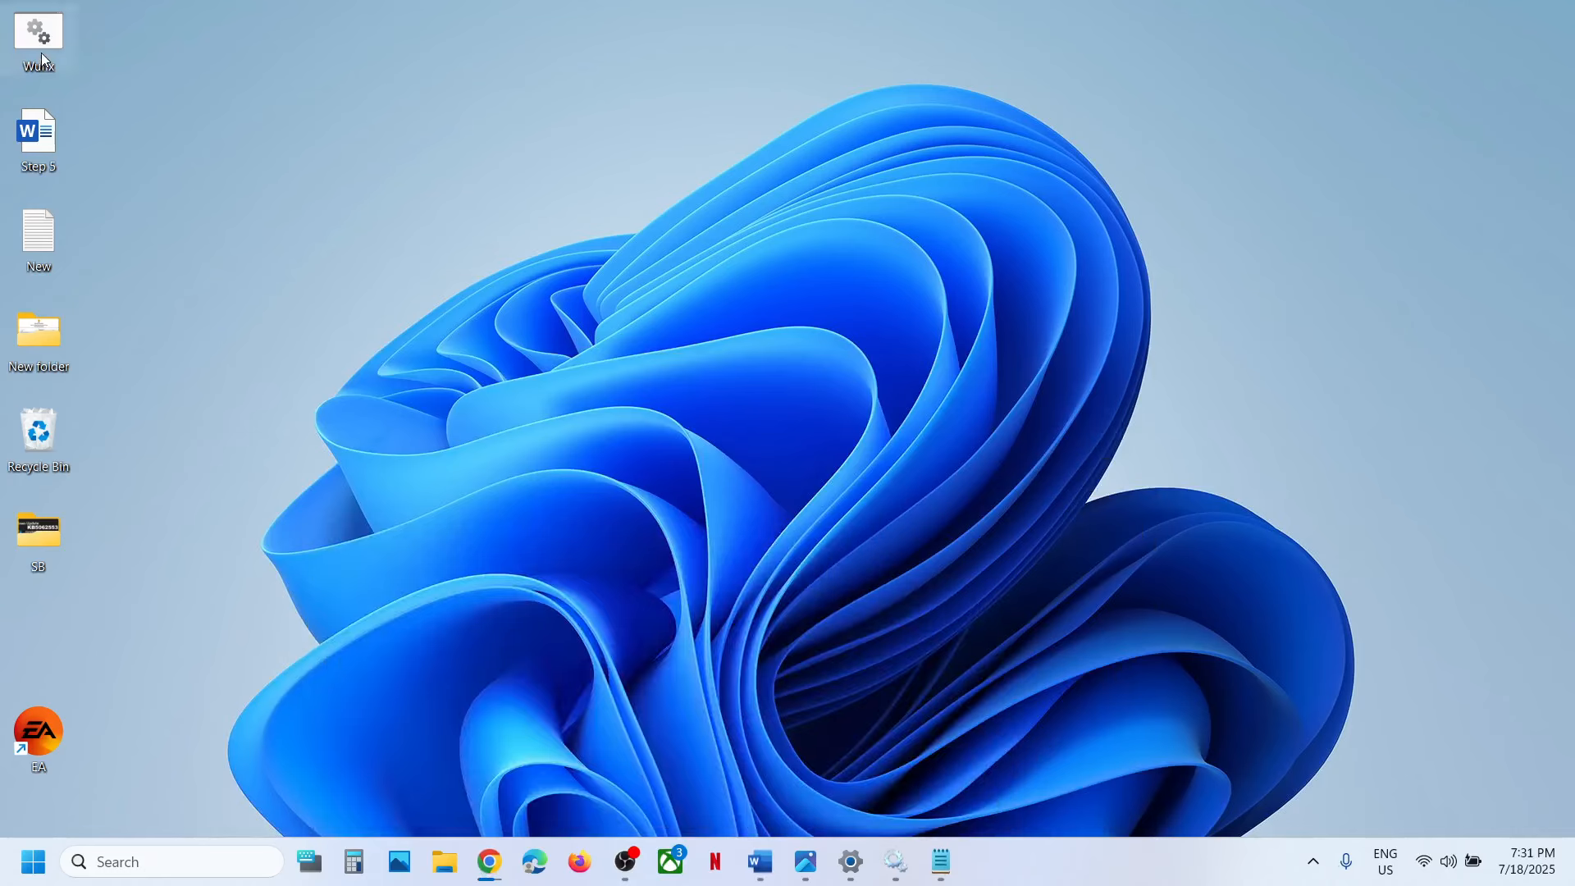
left_click_drag(697, 305, 689, 304)
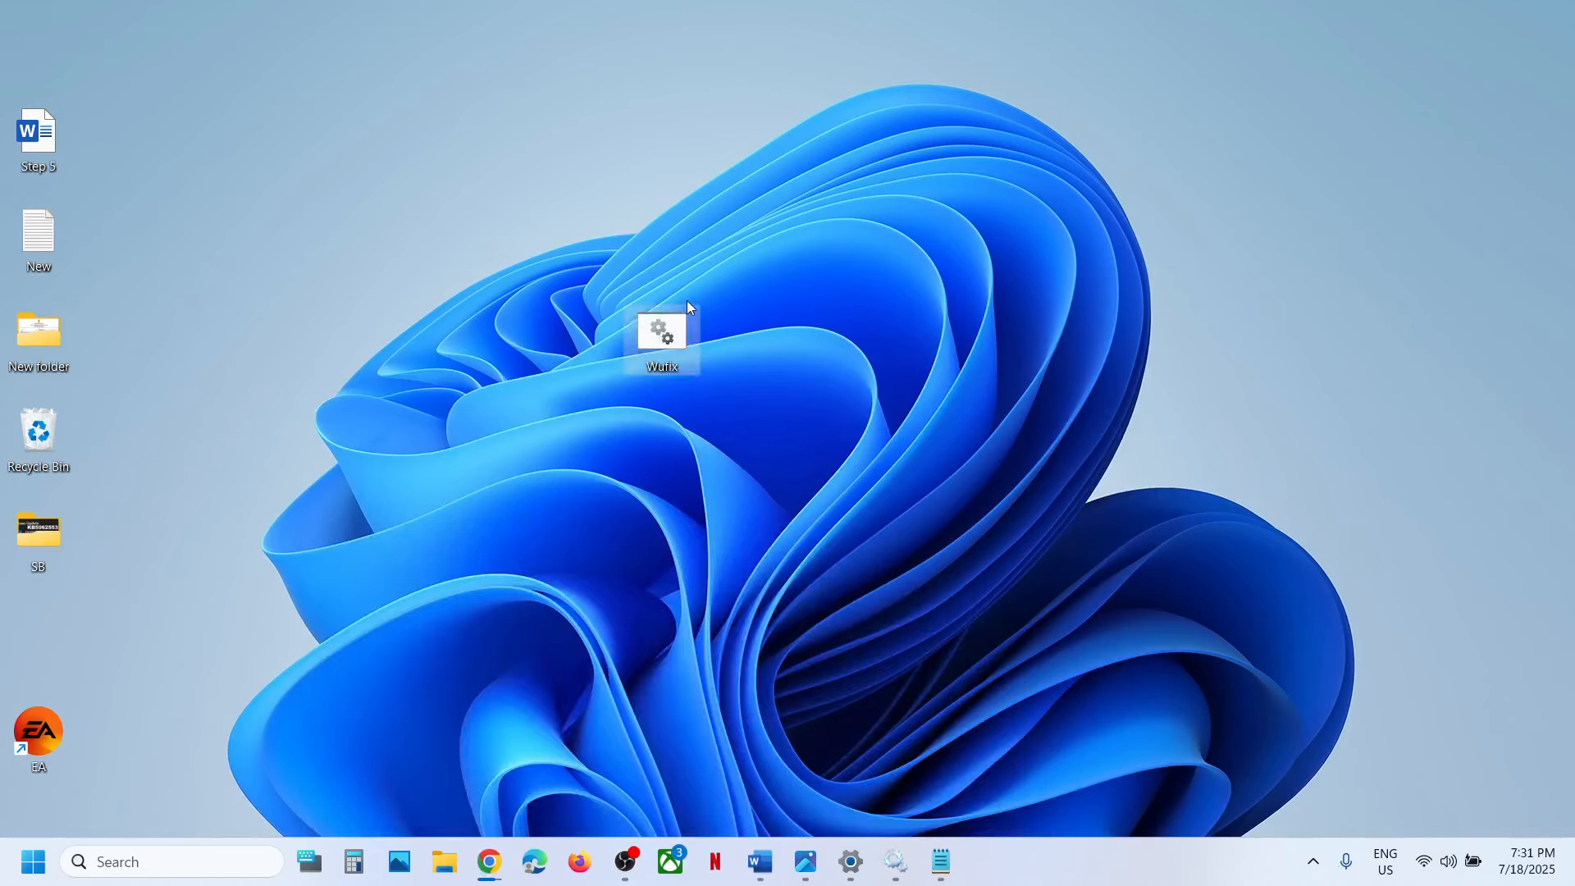
right_click(676, 343)
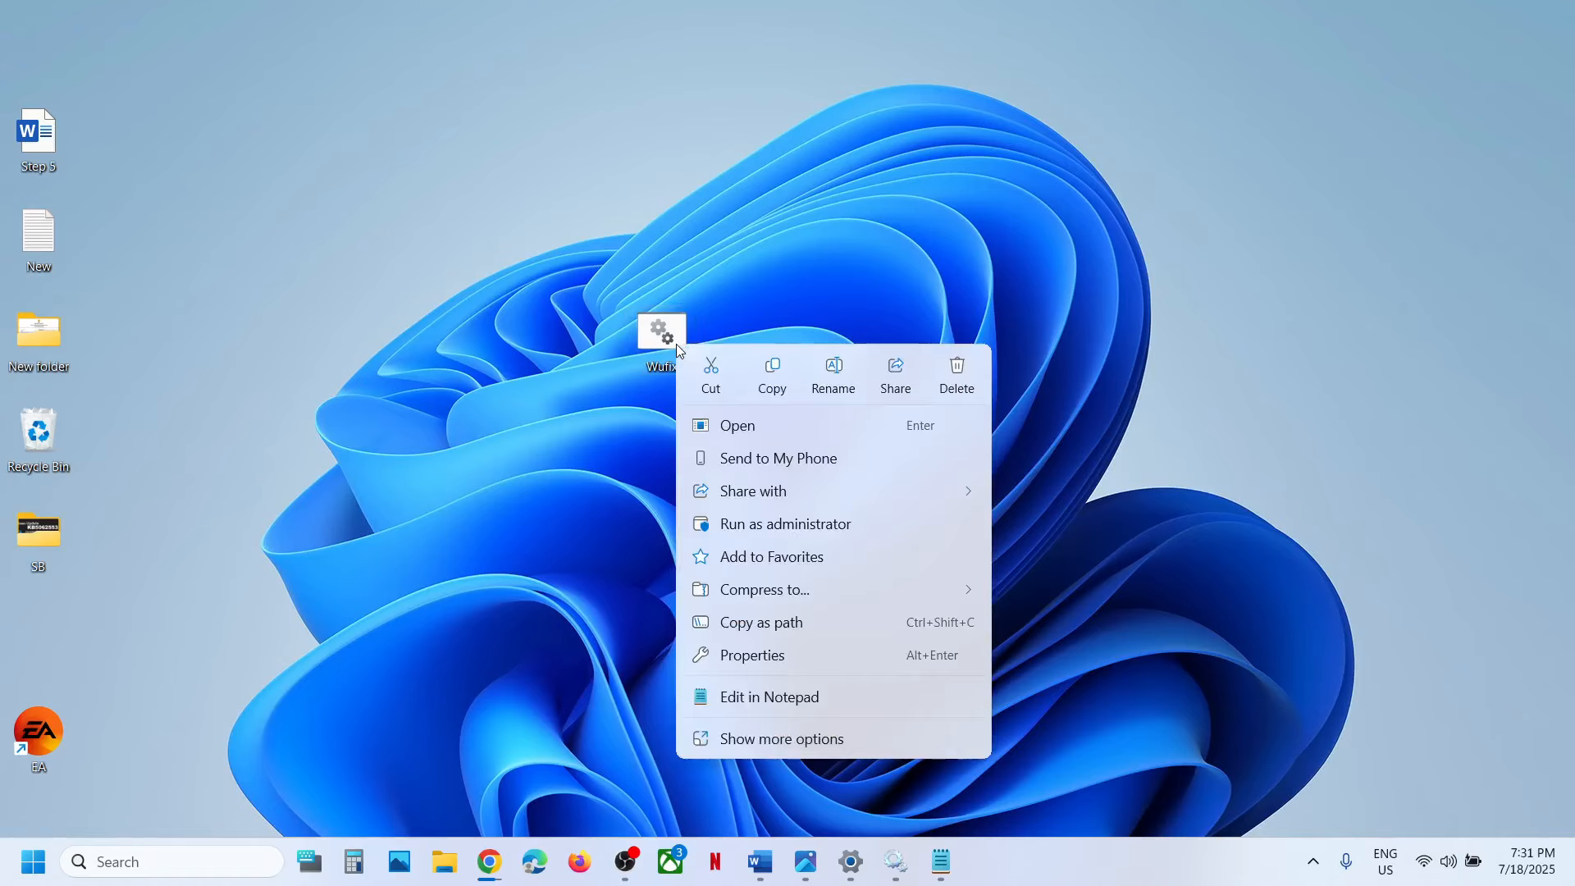
left_click(795, 527)
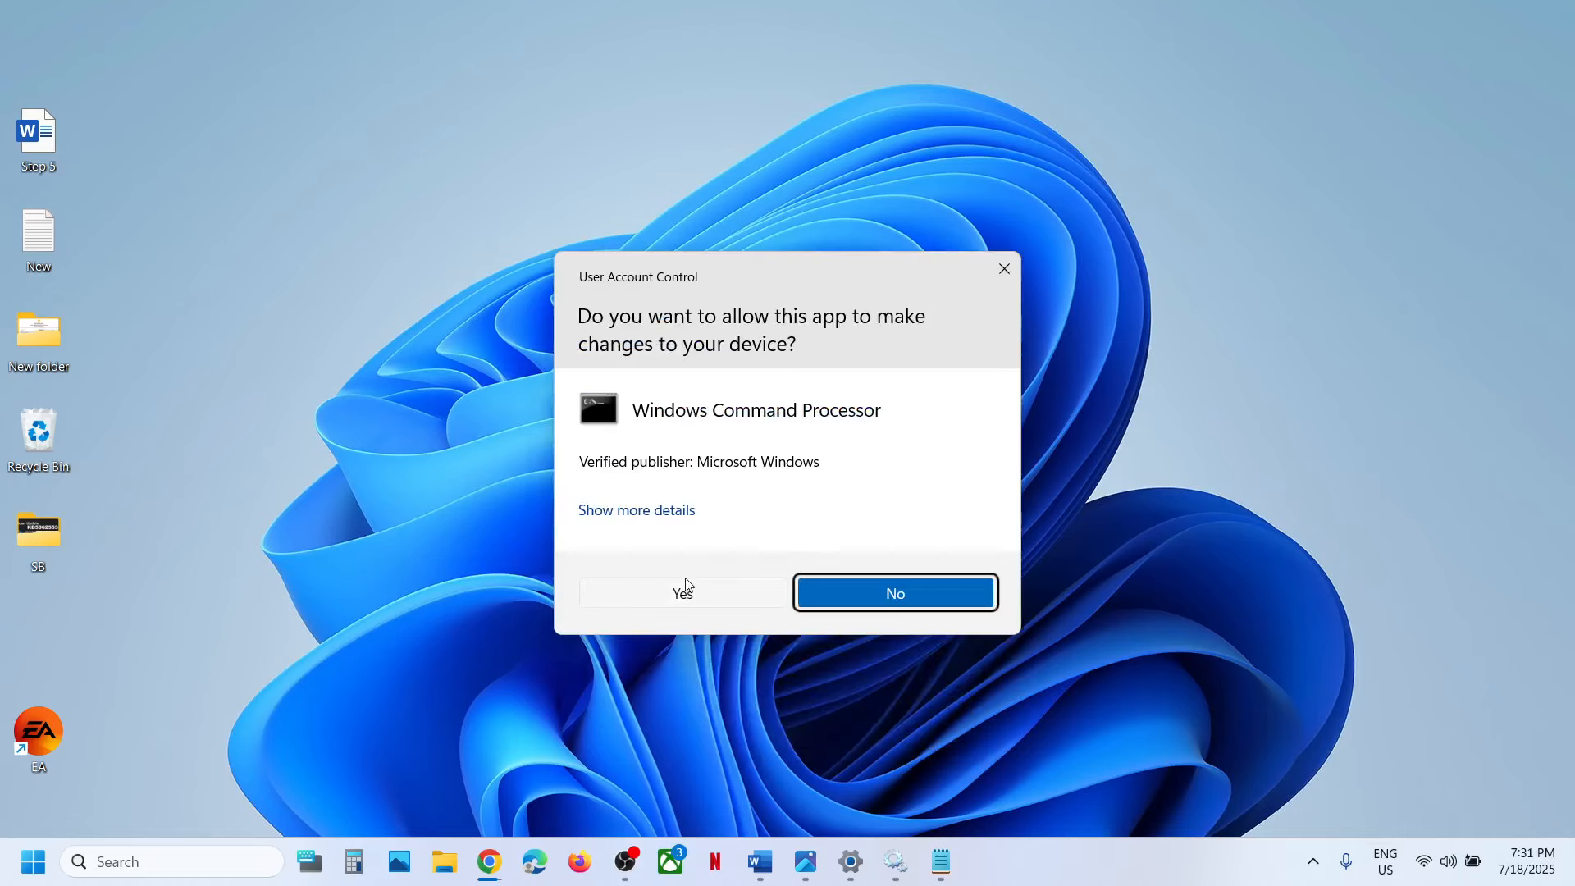
left_click(686, 584)
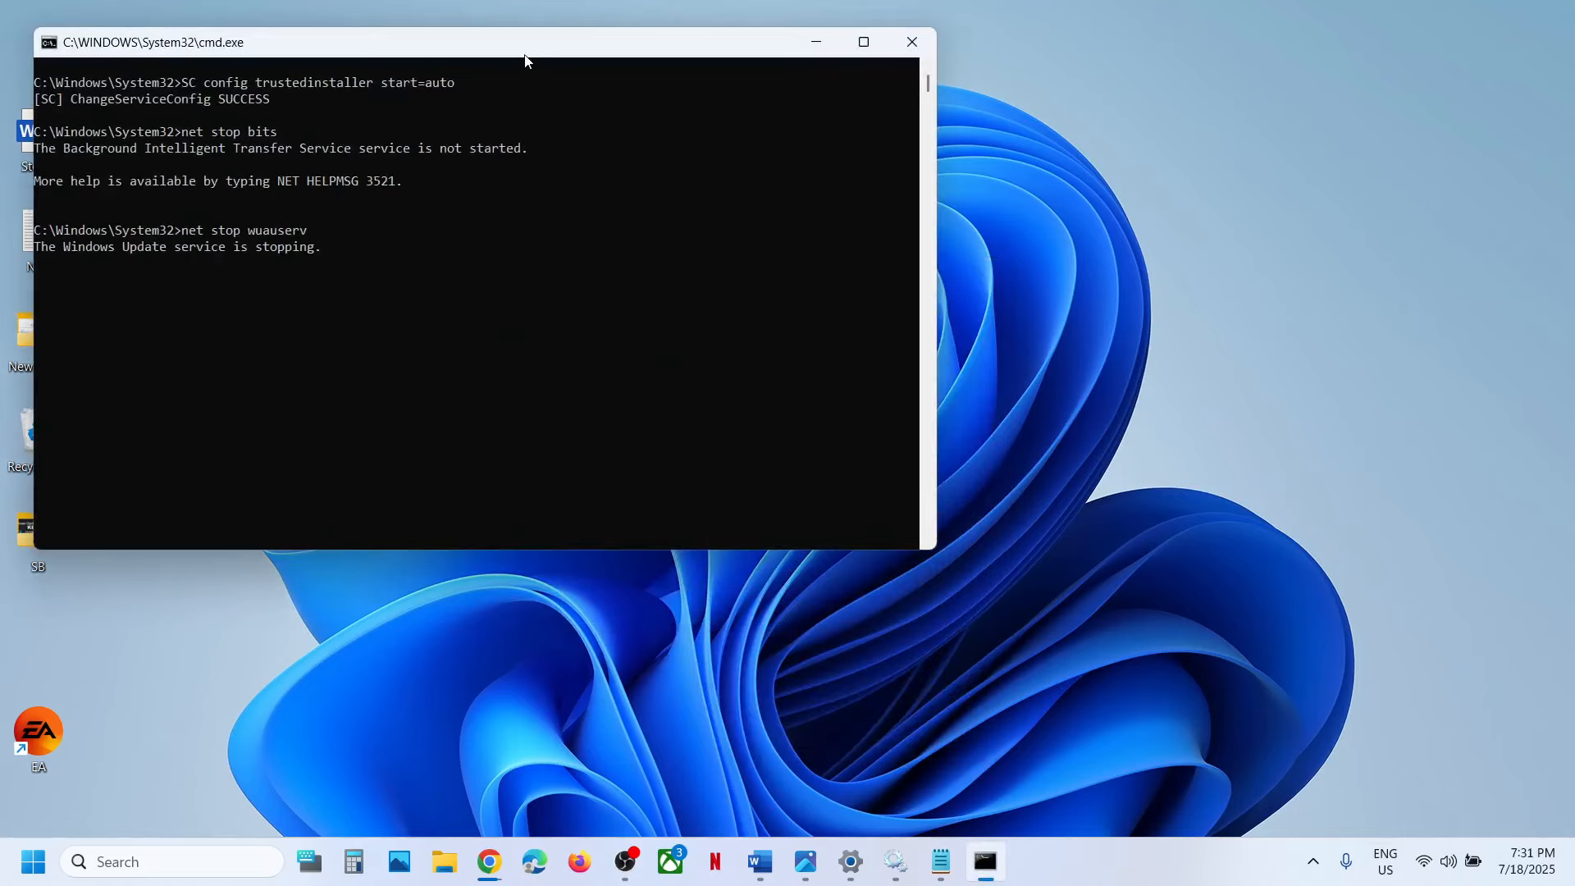
Move the command window lower and answer Y to stop the Cryptographic Services and their dependent services.
left_click_drag(525, 61, 503, 231)
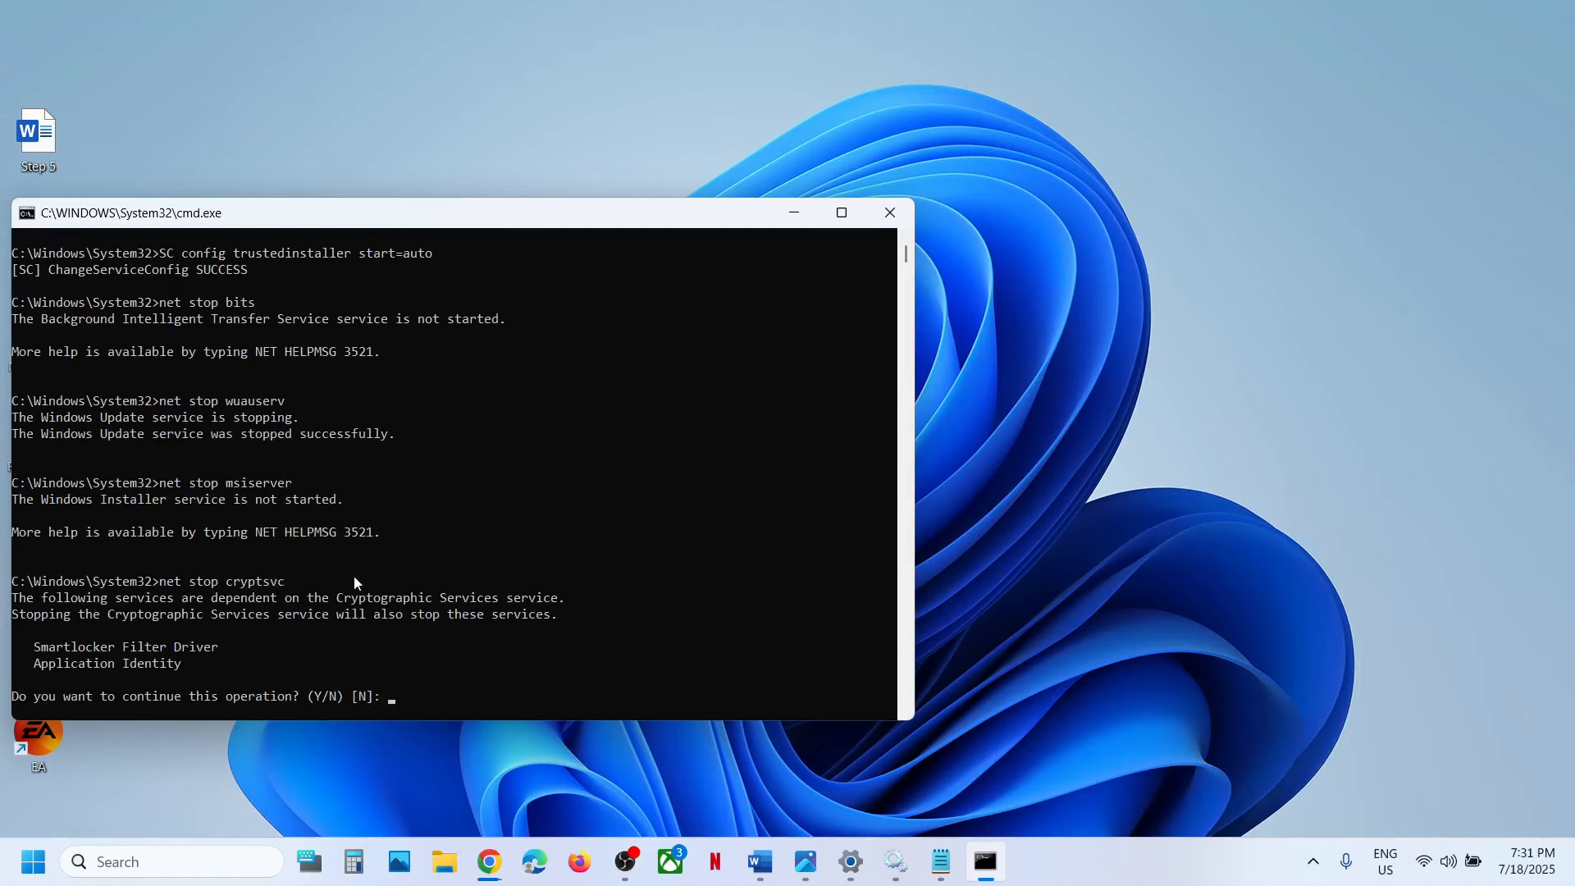
scroll(426, 622, "down", 1)
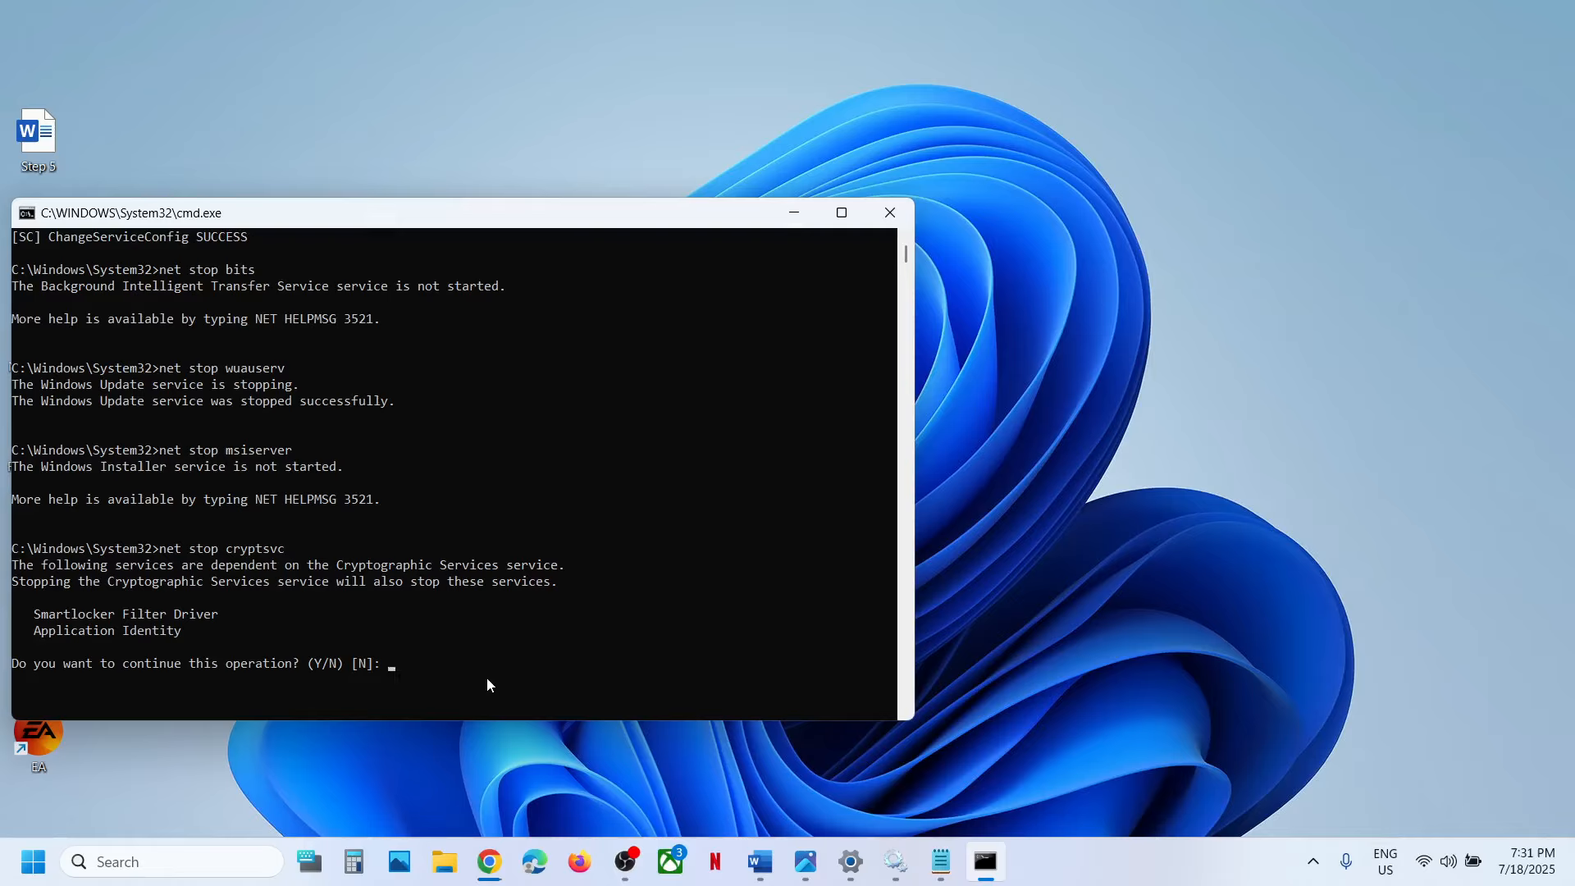
type("Y")
key("Return")
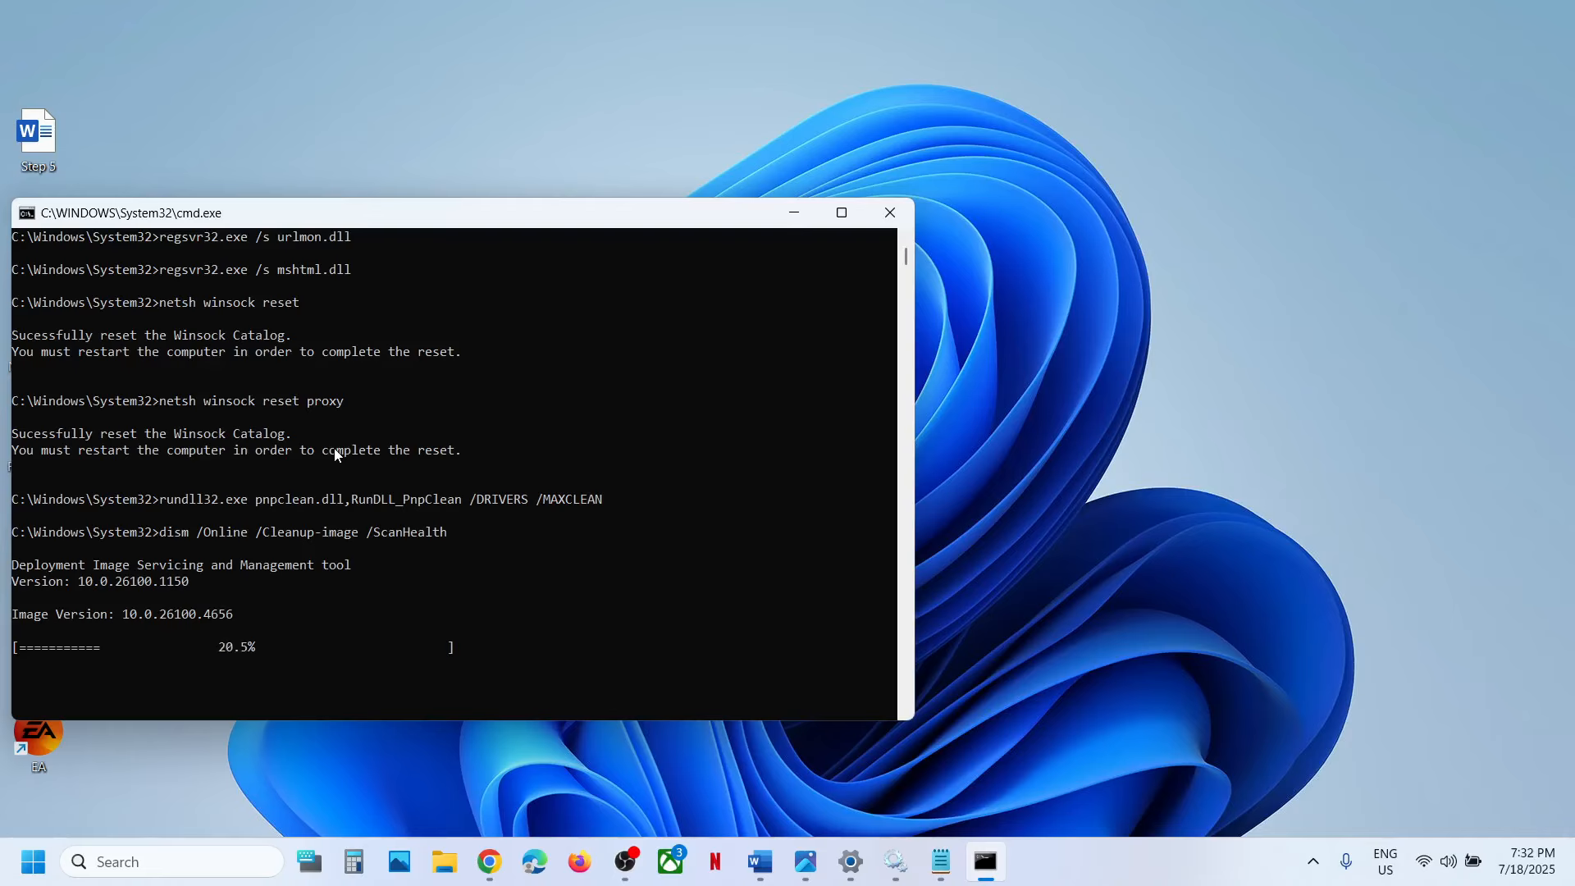
Show the Start menu's power options including Restart, and switch to the Windows Update page of Settings.
left_click(33, 860)
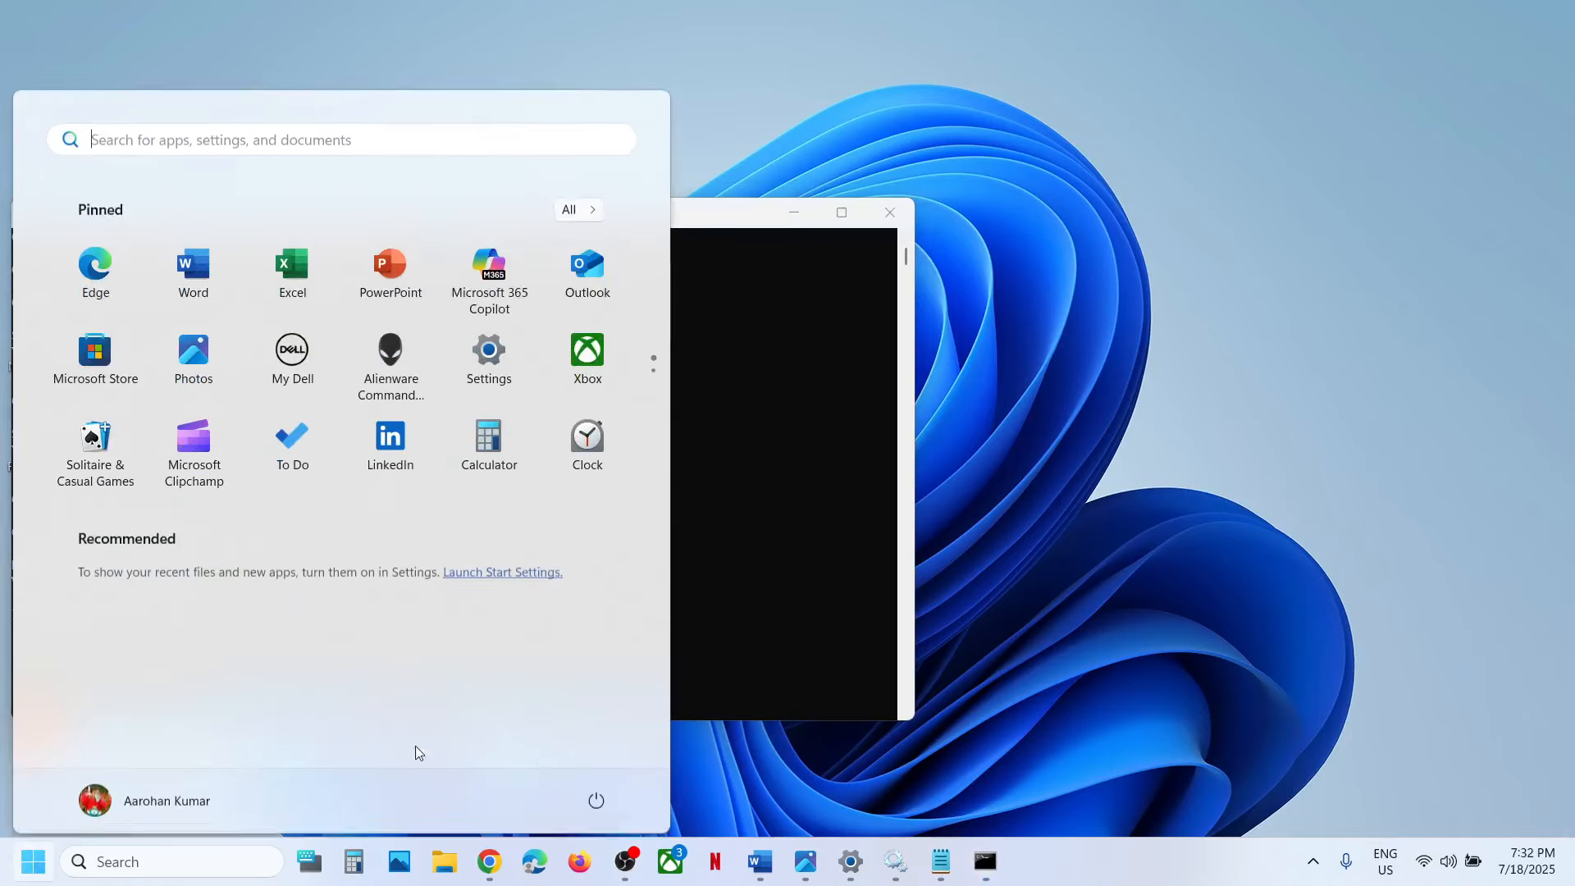
left_click(599, 793)
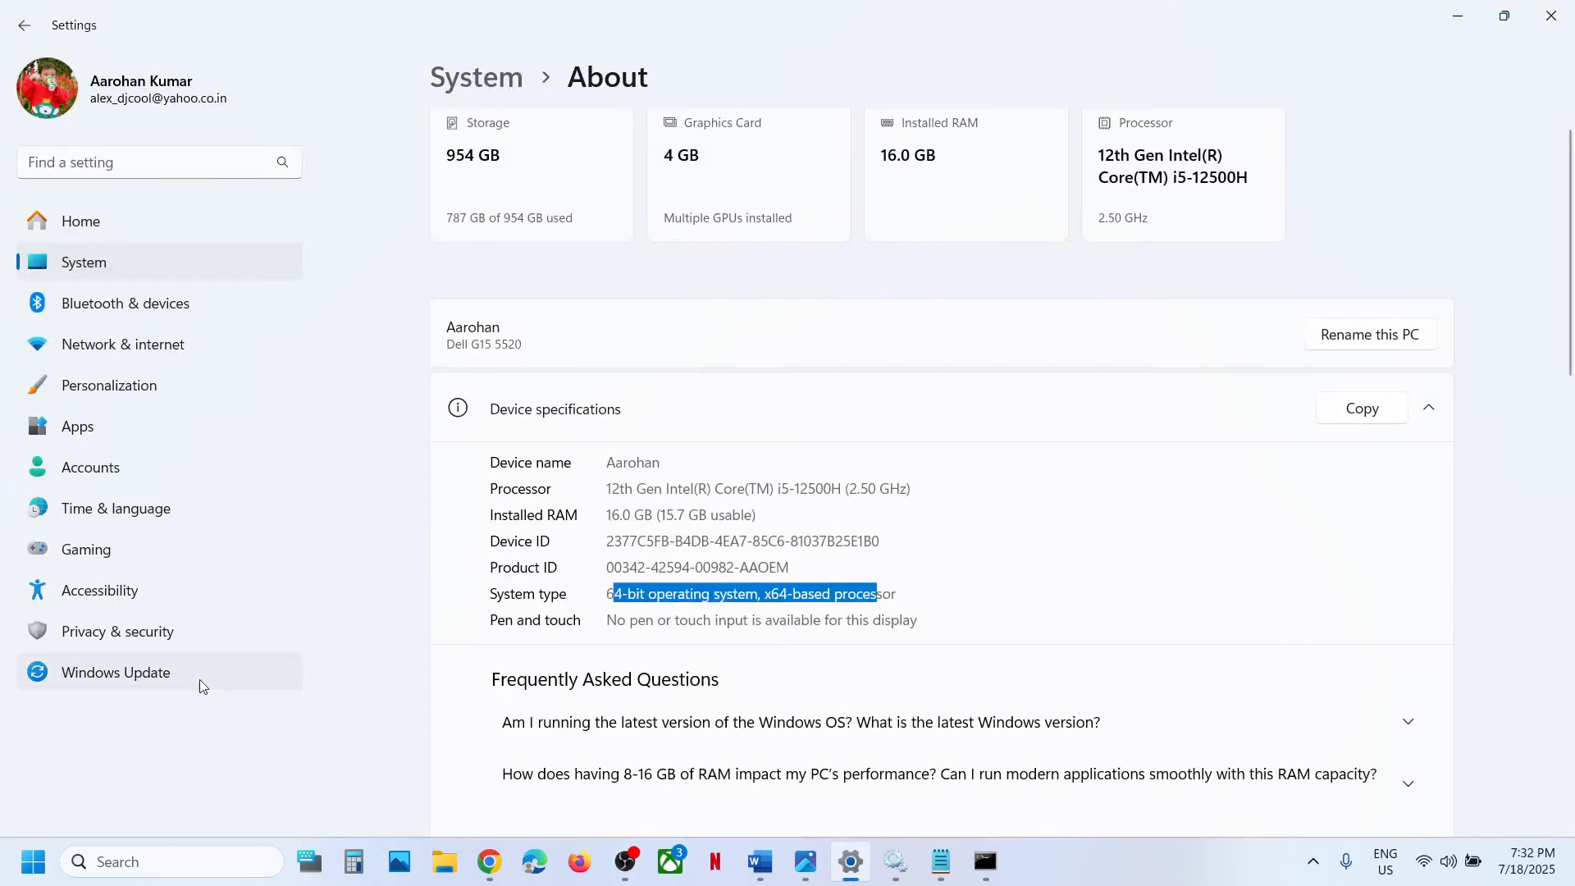
left_click(200, 681)
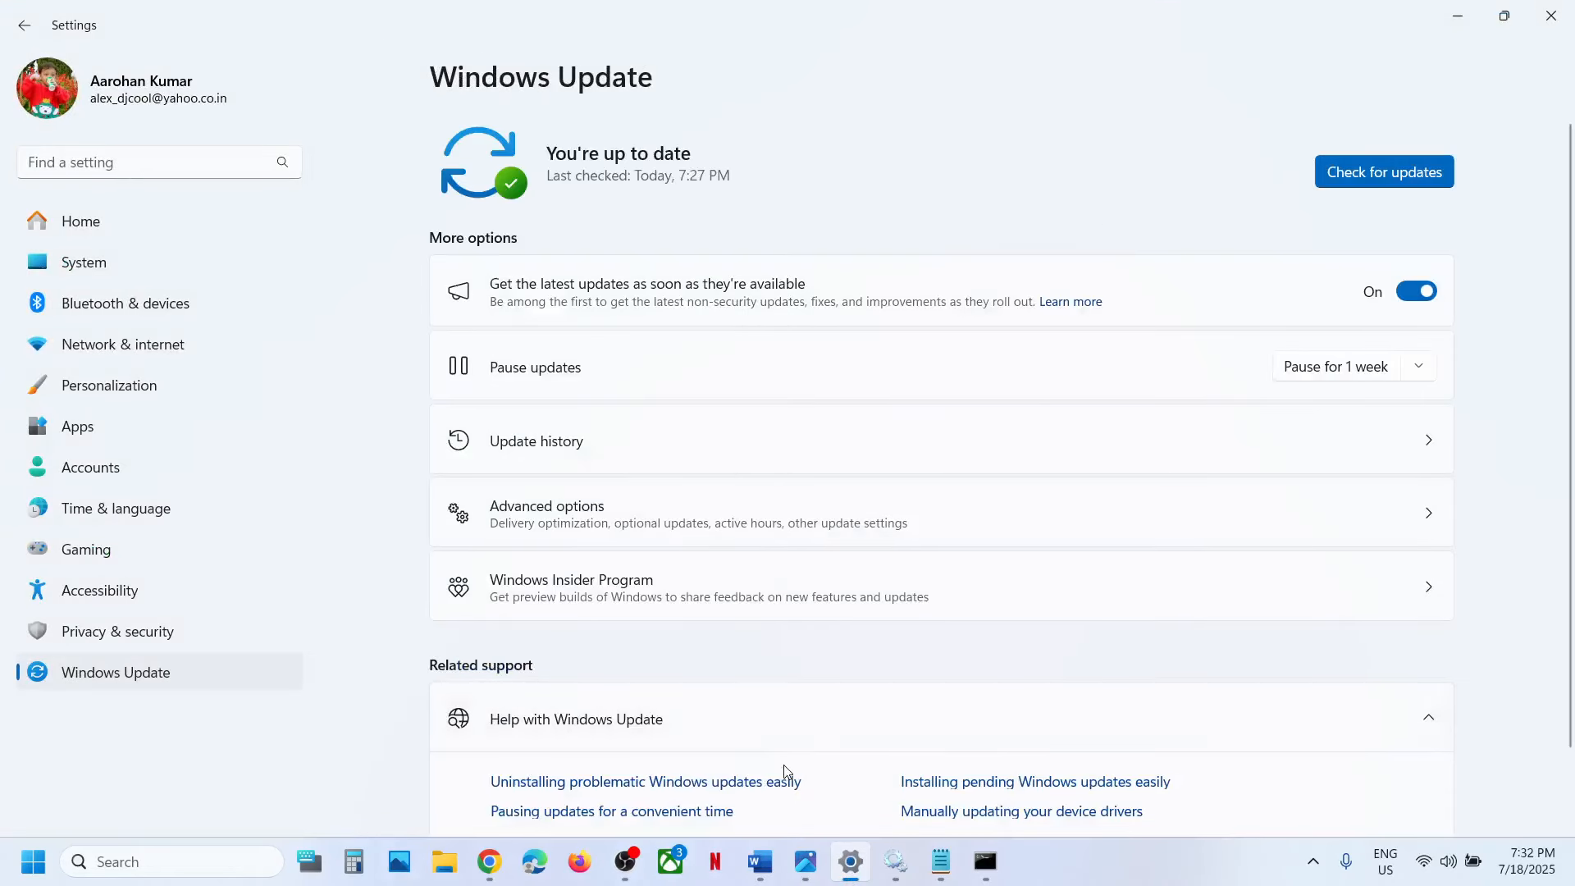
Switch to the Word document and highlight the Step 8 option "Fix Problems Using Windows Update".
left_click(761, 861)
scroll(509, 560, "down", 3)
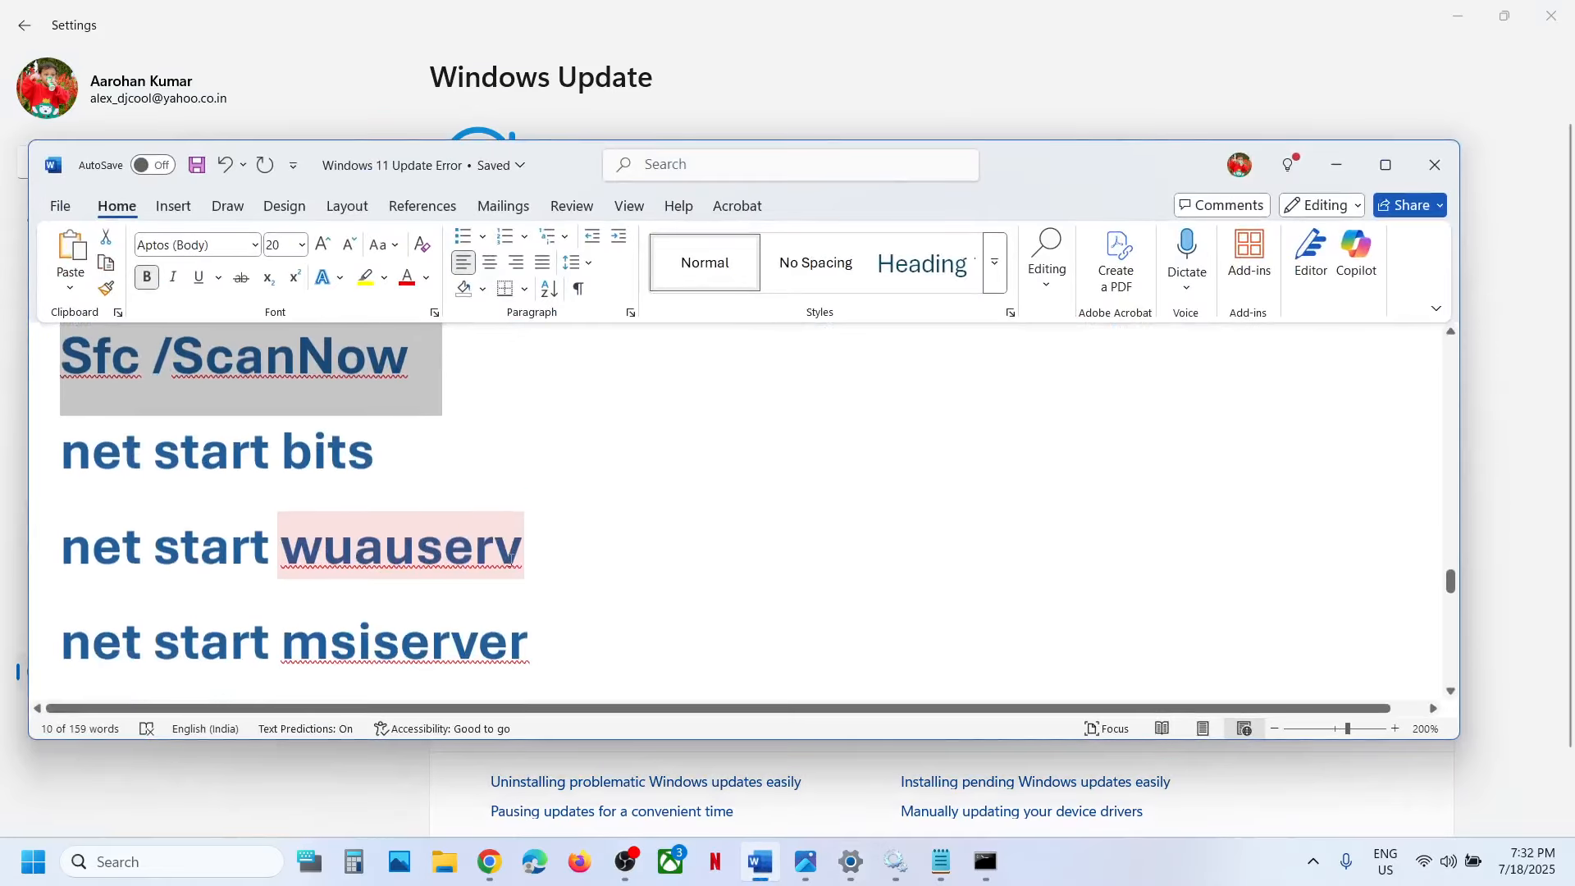
scroll(509, 559, "down", 10)
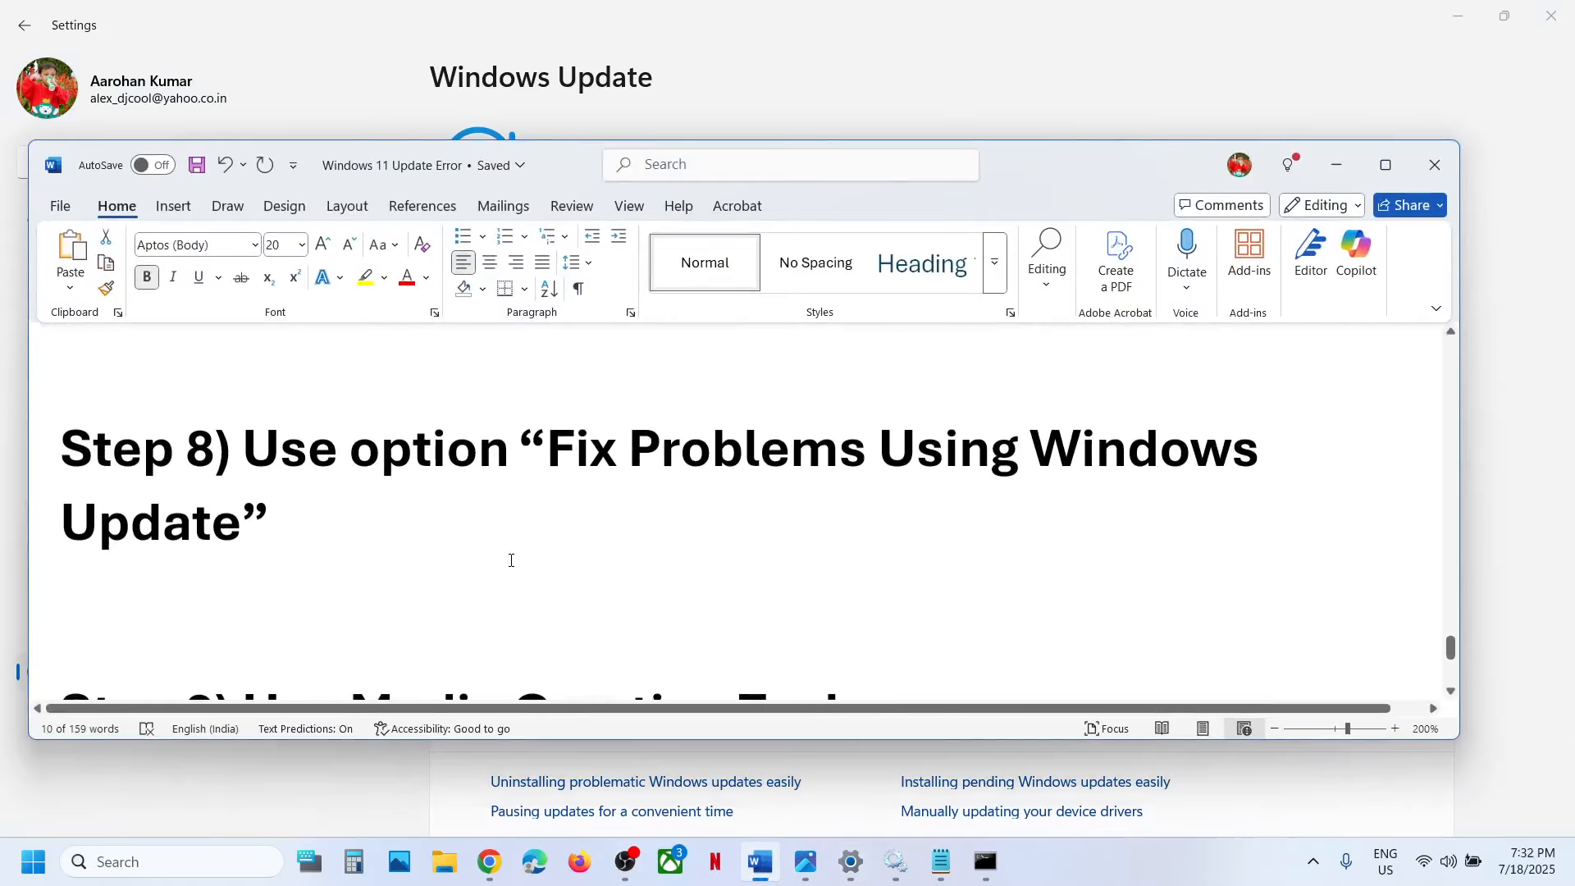
left_click_drag(560, 446, 859, 506)
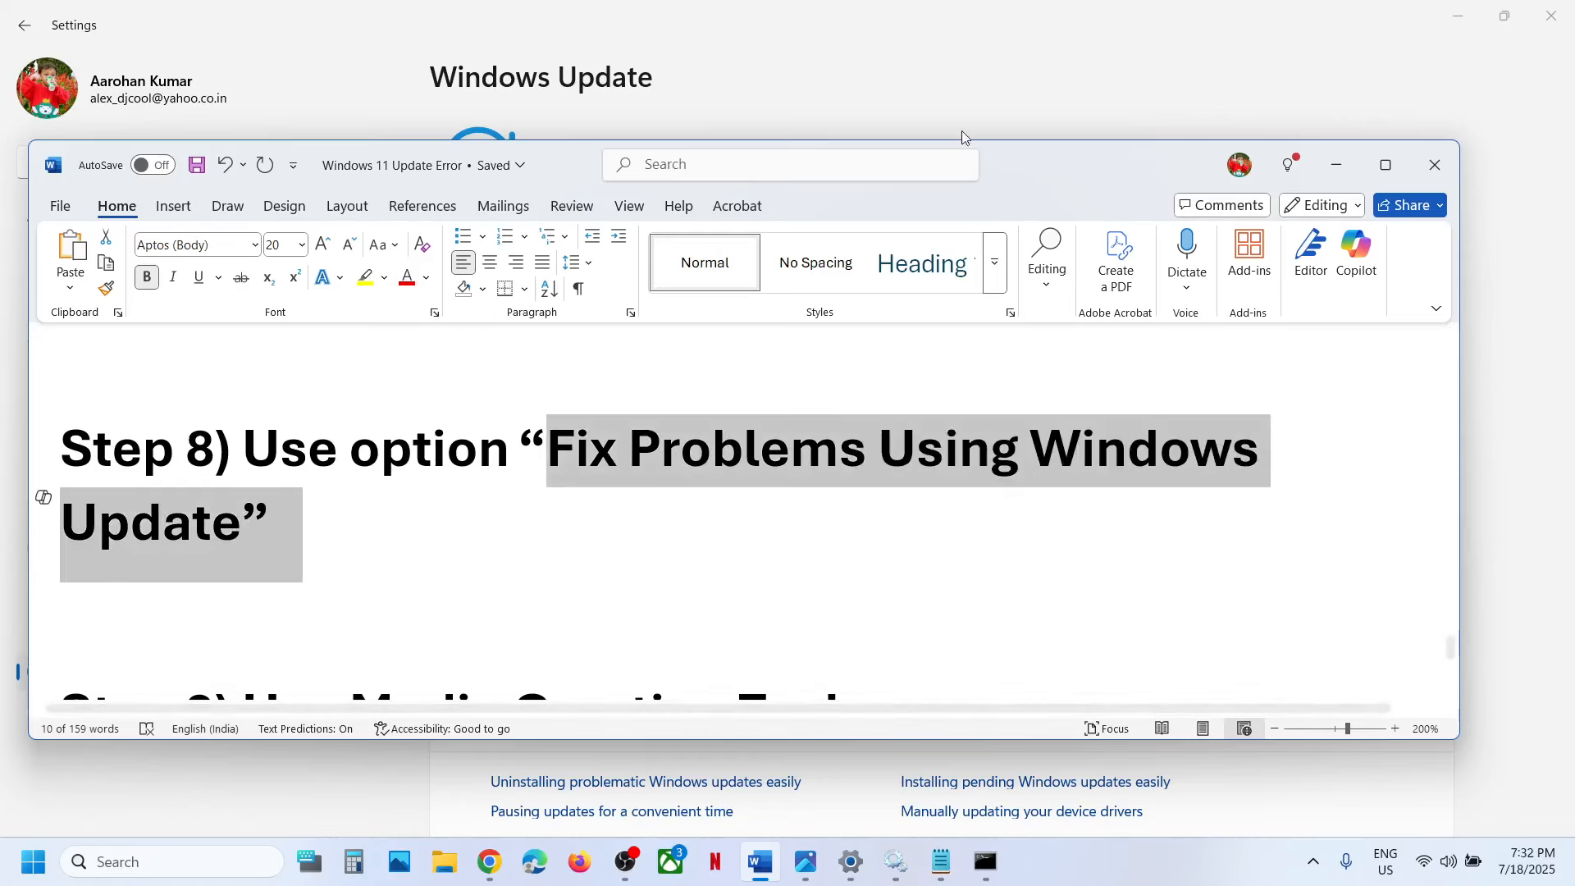
Return to Settings and open the Recovery page from the advanced options of Windows Update.
left_click(946, 66)
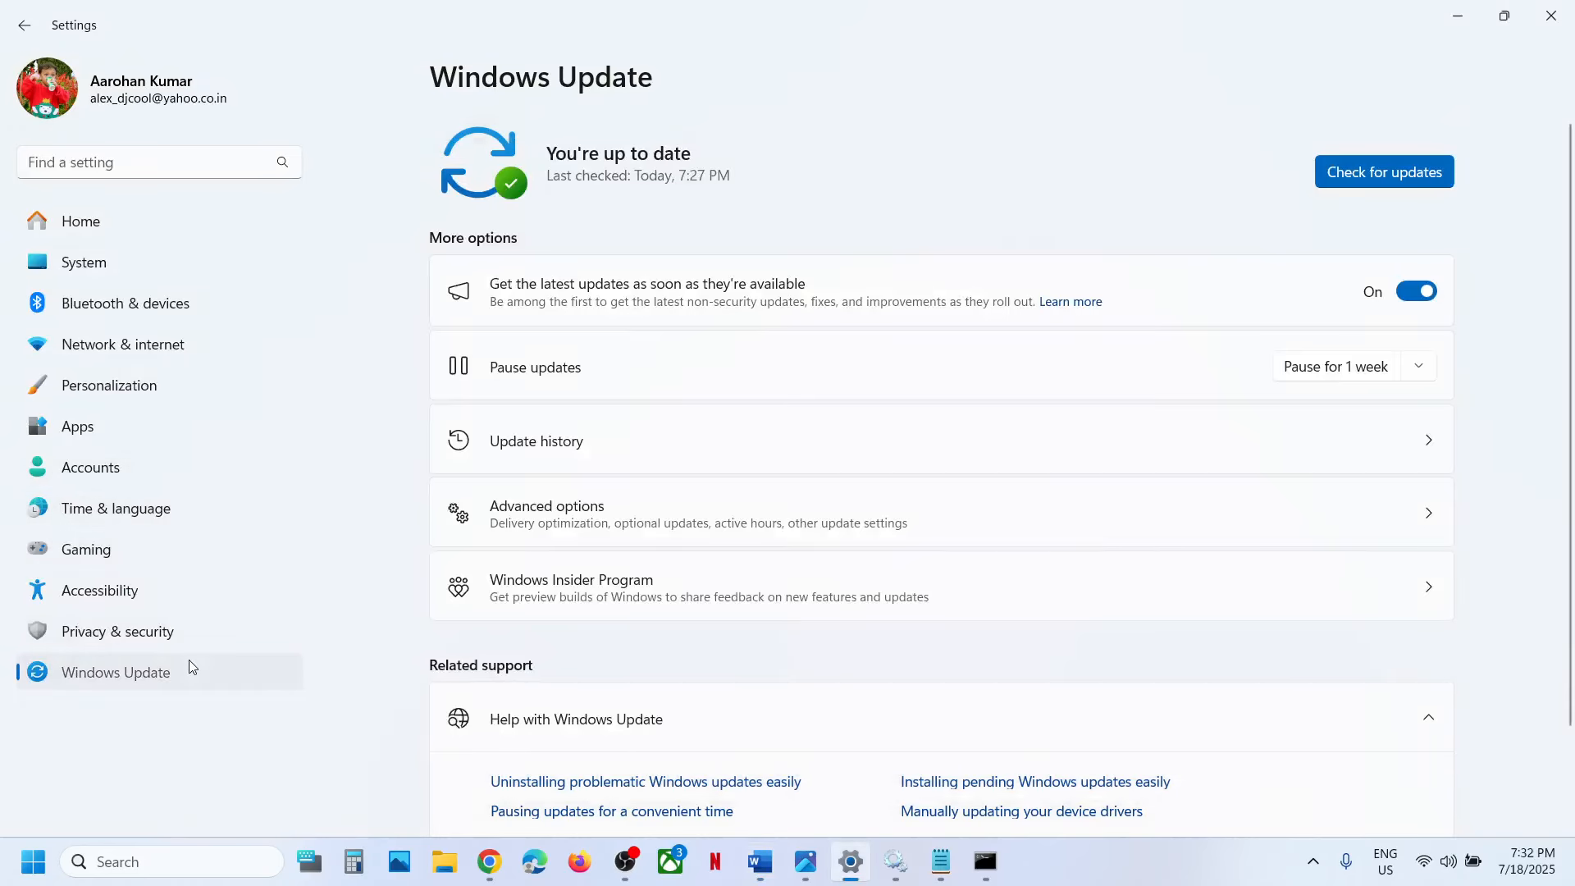
left_click(589, 525)
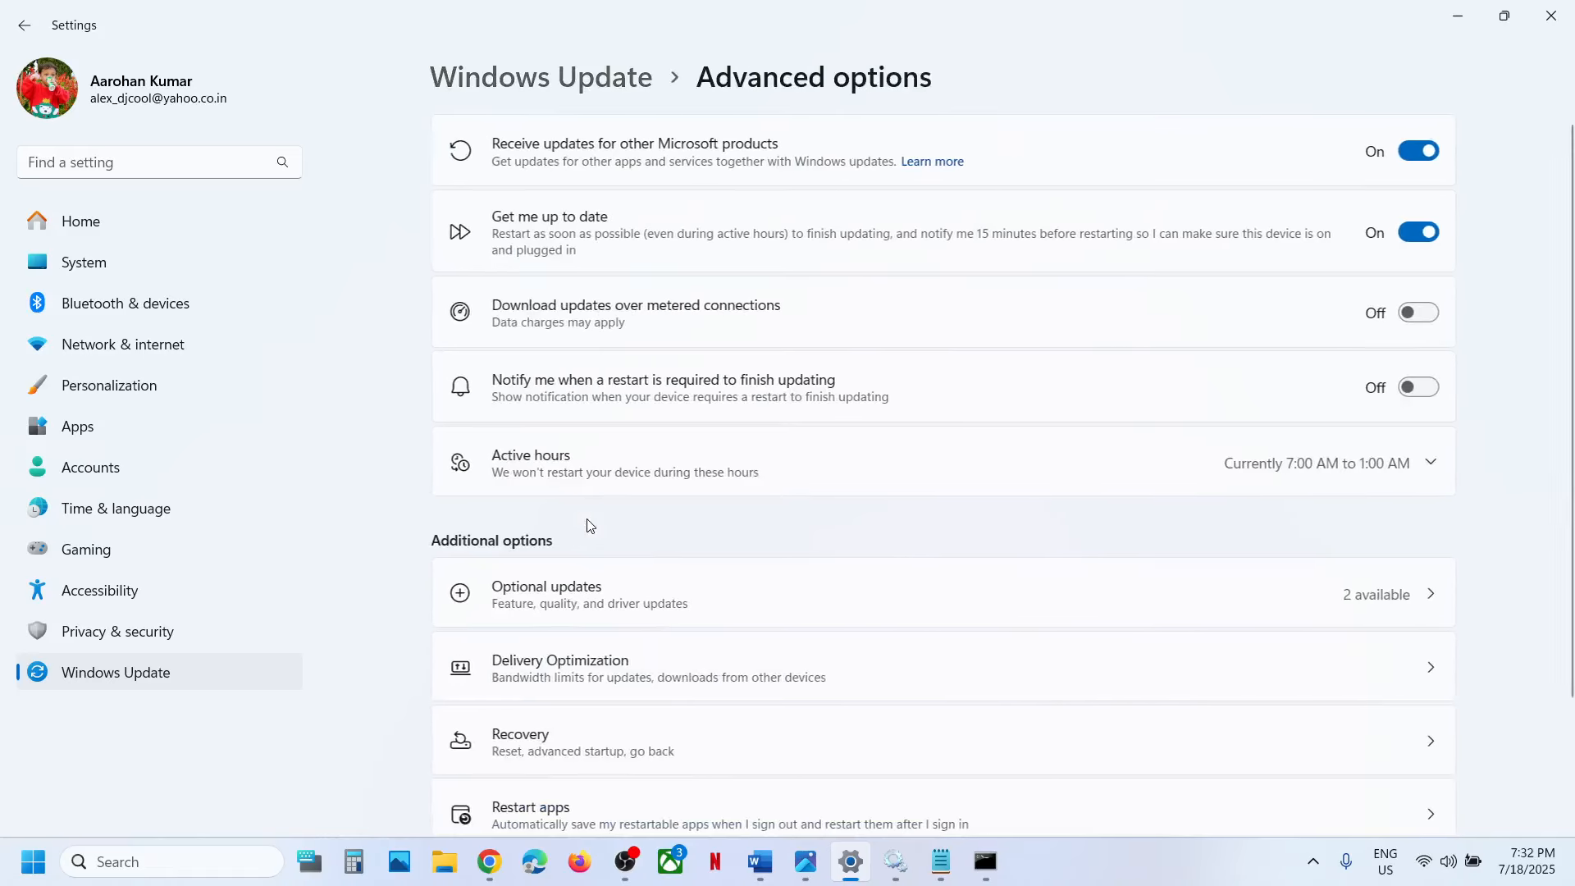
scroll(589, 525, "down", 2)
left_click(563, 600)
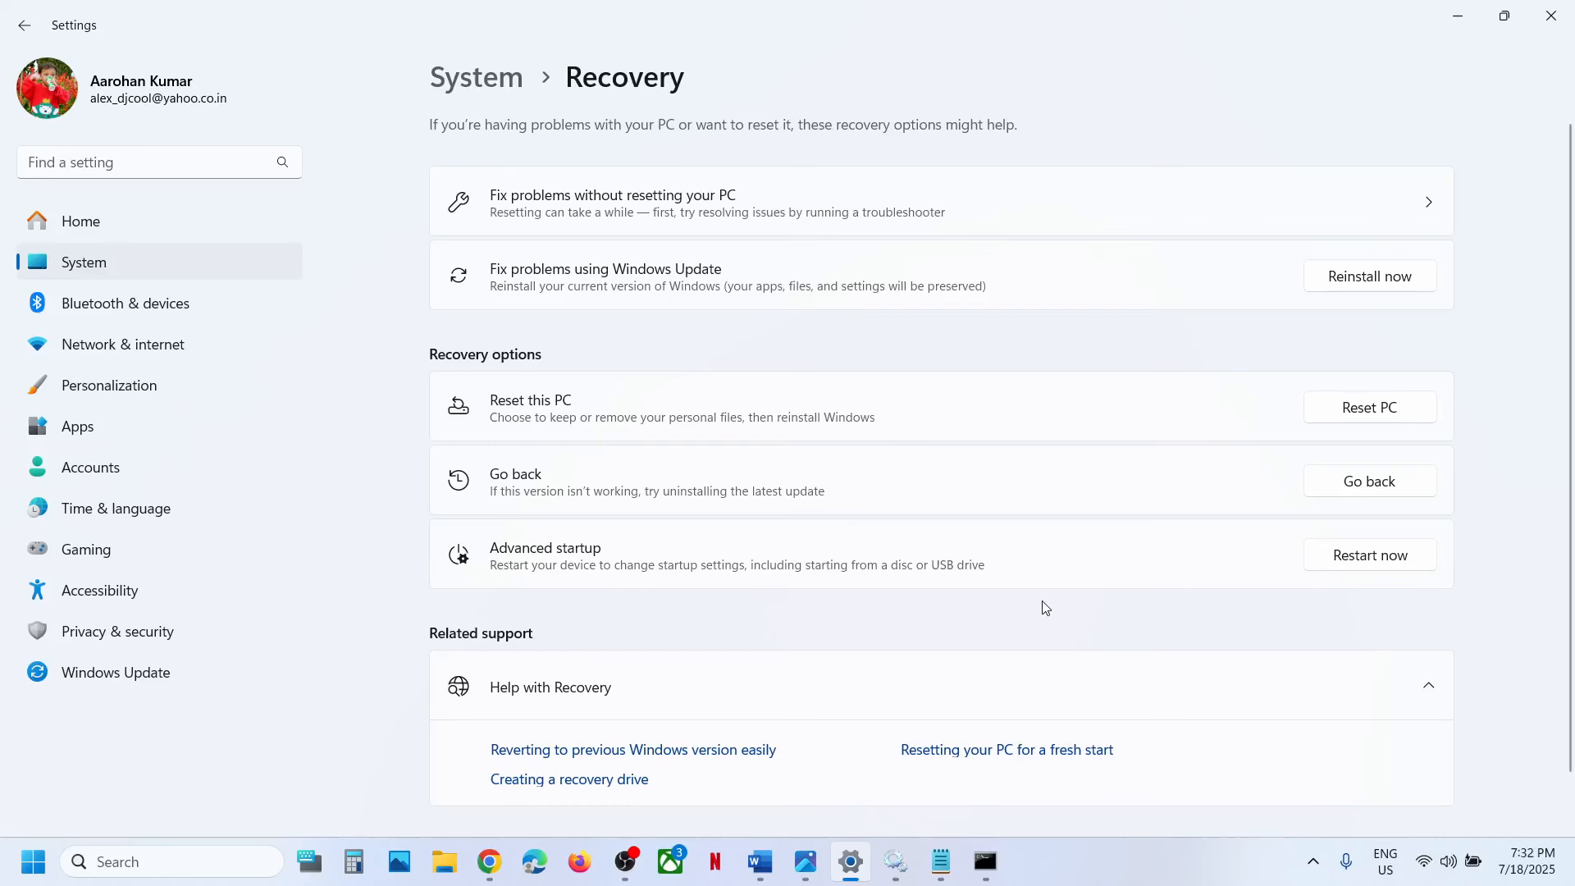
Copy the Step 9 Media Creation Tool link from the Word document and open microsoft.com/en-us/software-download/windows11 in a new Chrome tab.
left_click(771, 864)
scroll(612, 559, "down", 5)
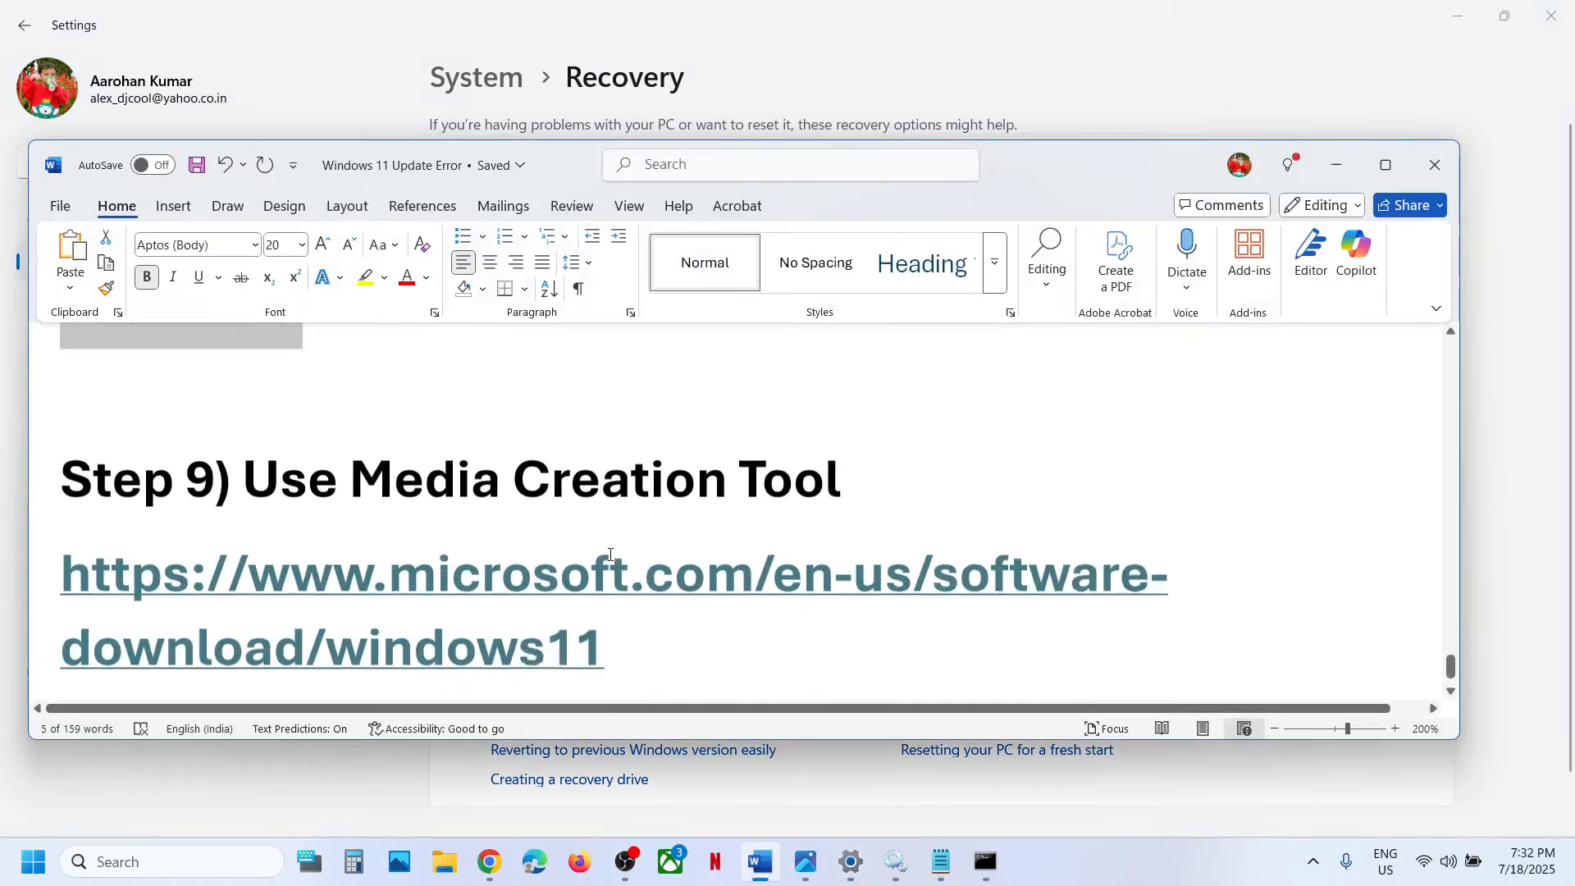
triple_click(640, 556)
key("ctrl+c")
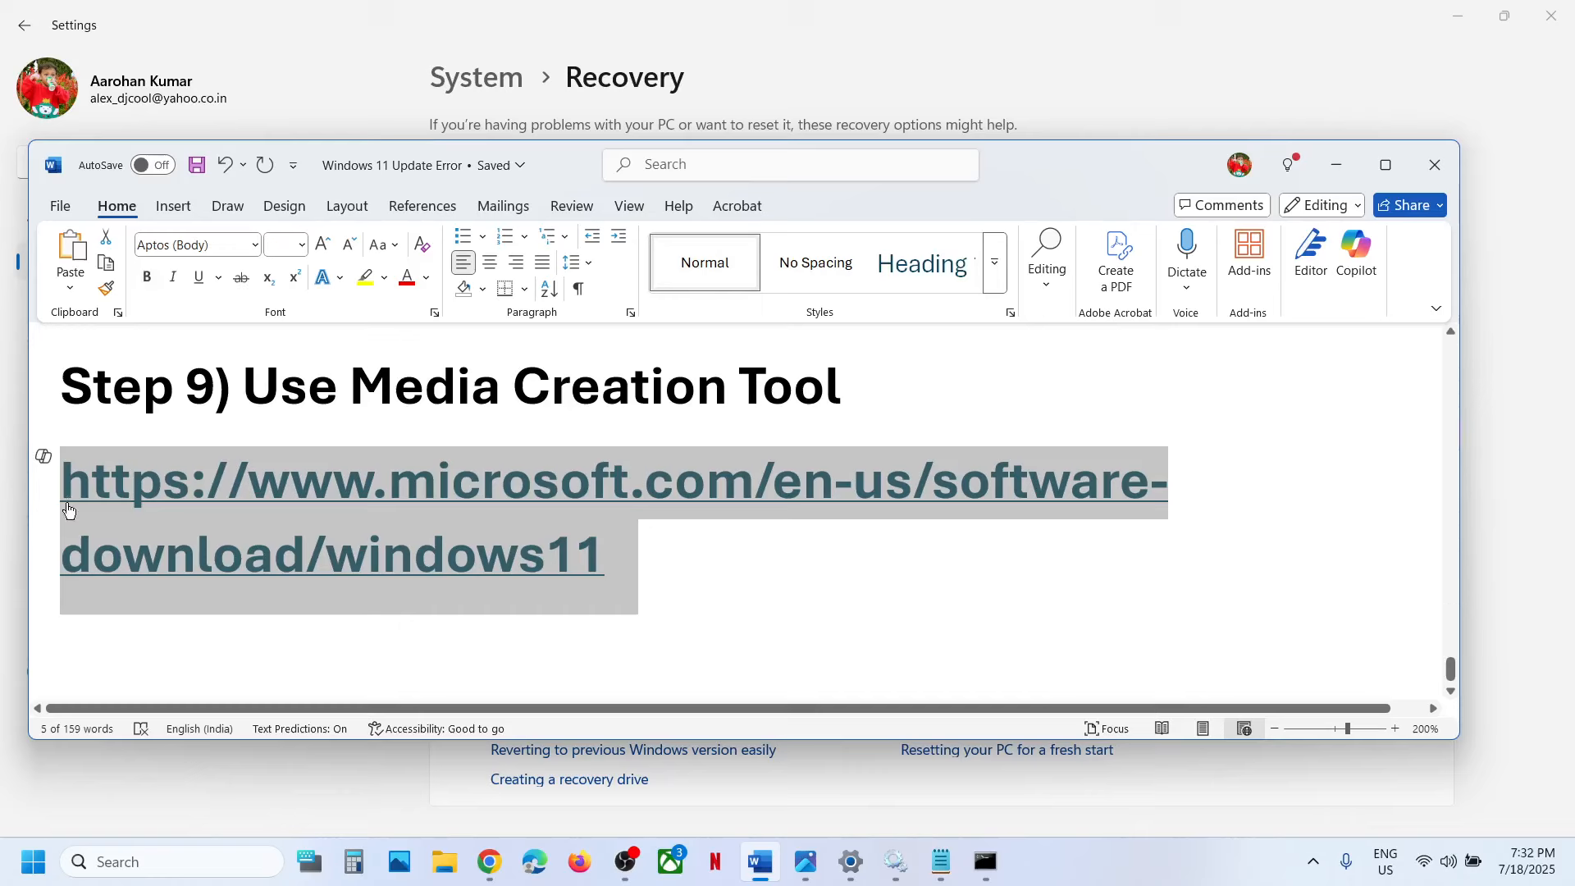
left_click(491, 862)
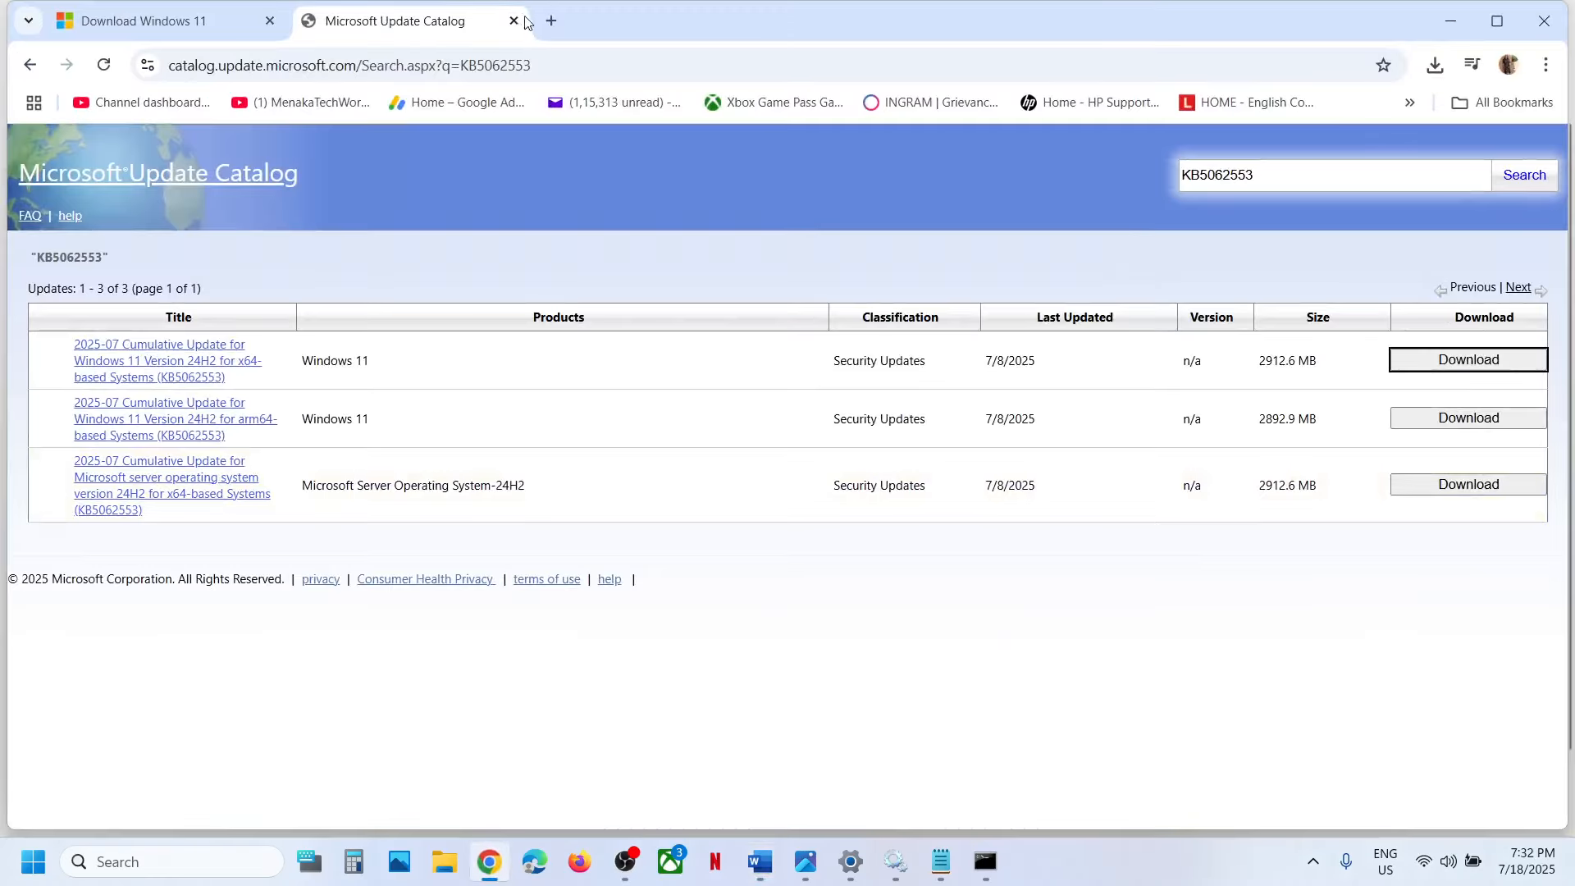
left_click(548, 23)
key("ctrl+v")
key("Return")
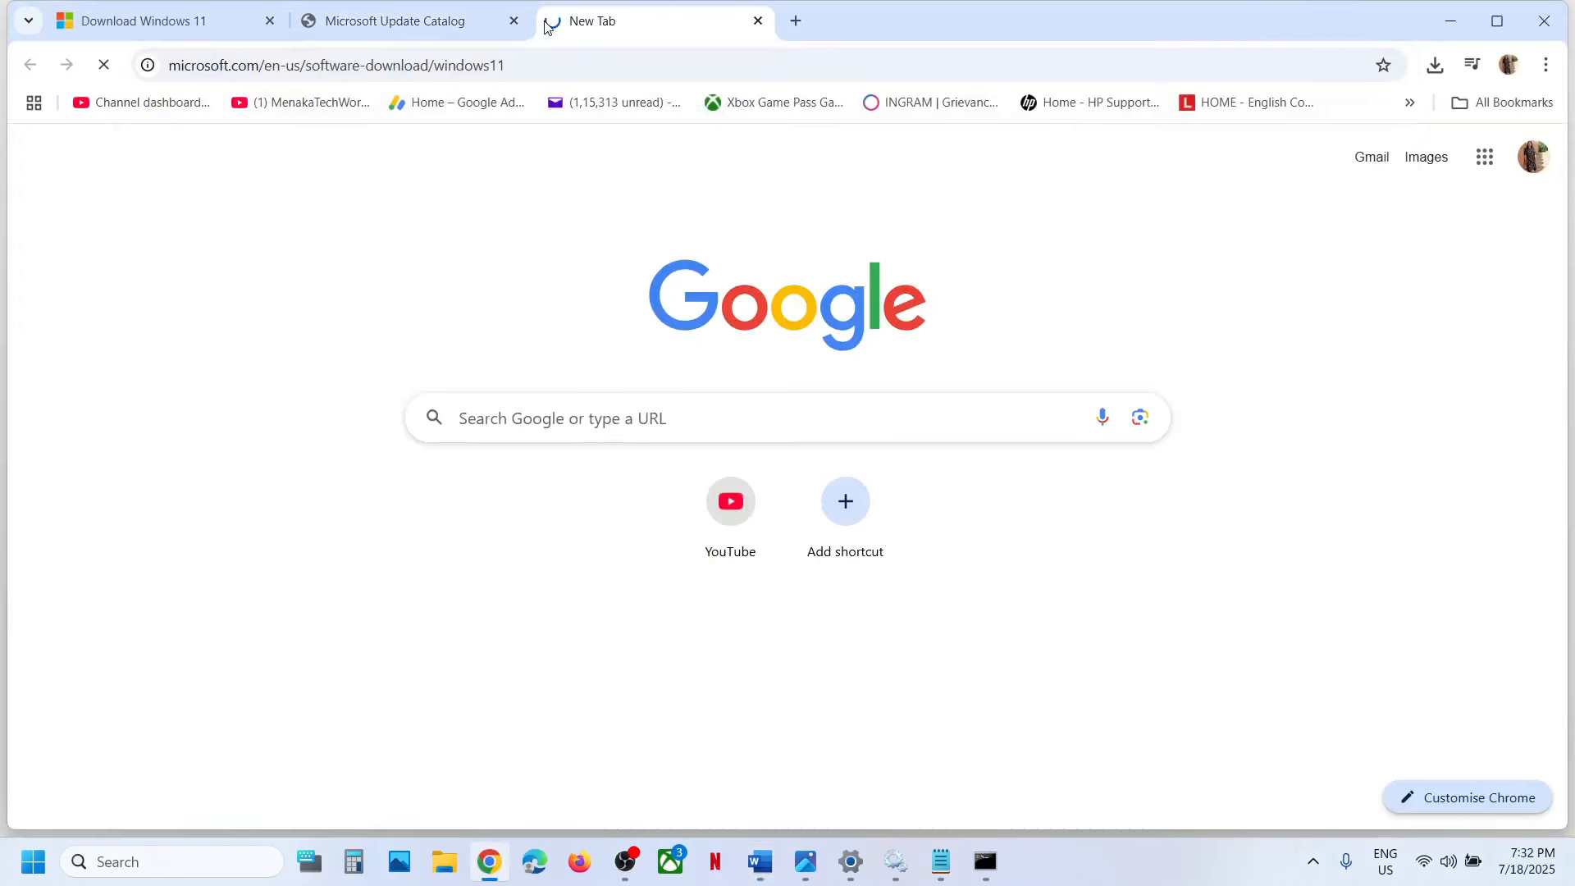
Download the media creation tool from the Create Windows 11 Installation Media section of the page.
scroll(551, 506, "down", 6)
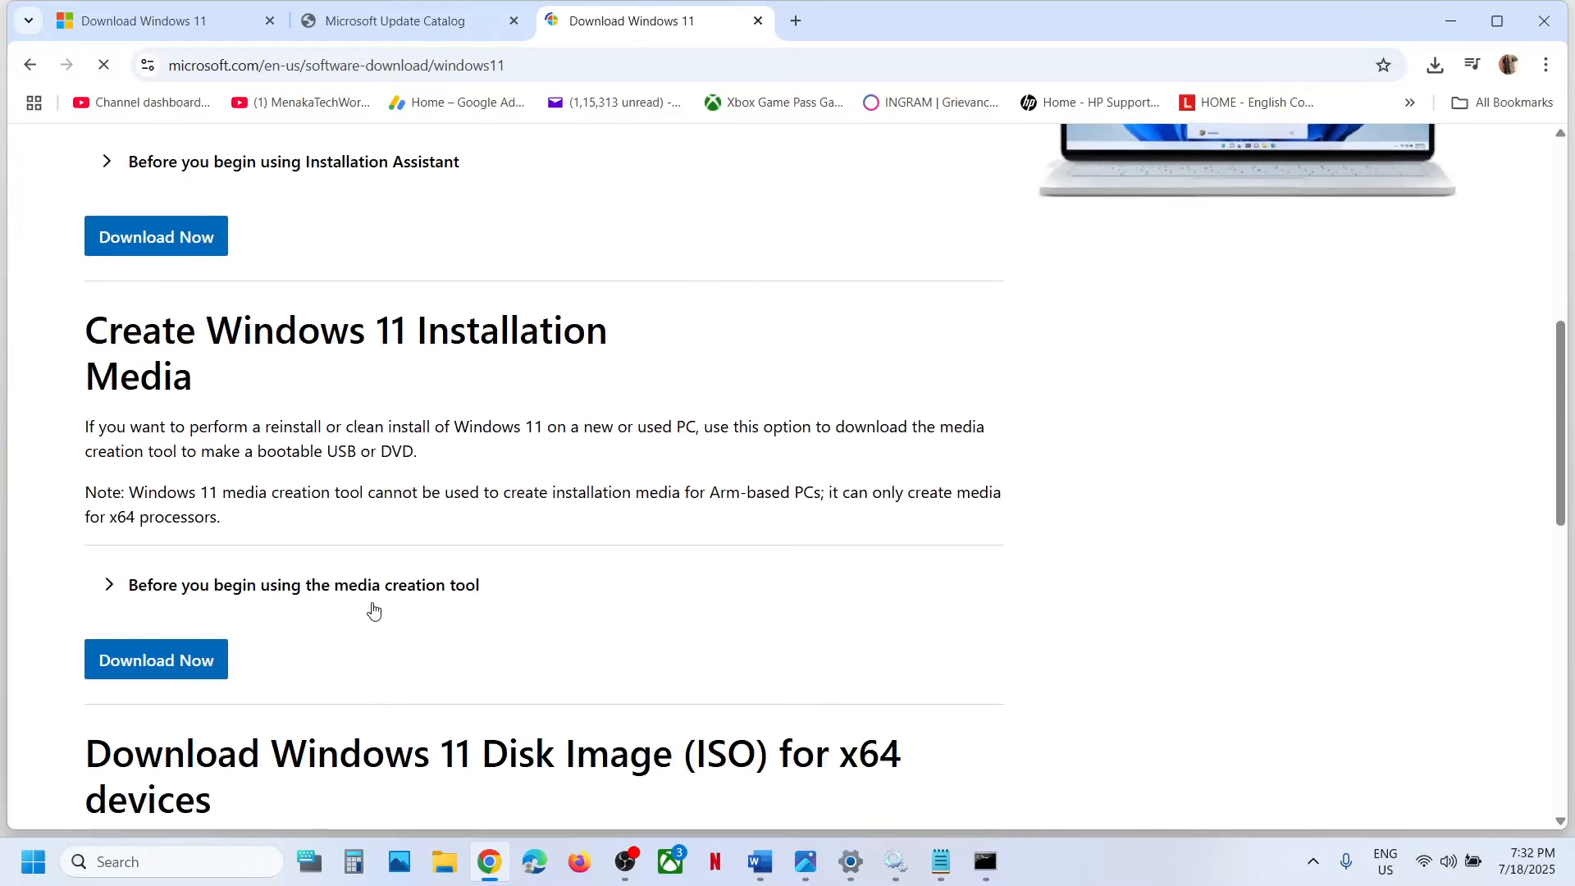
left_click(183, 660)
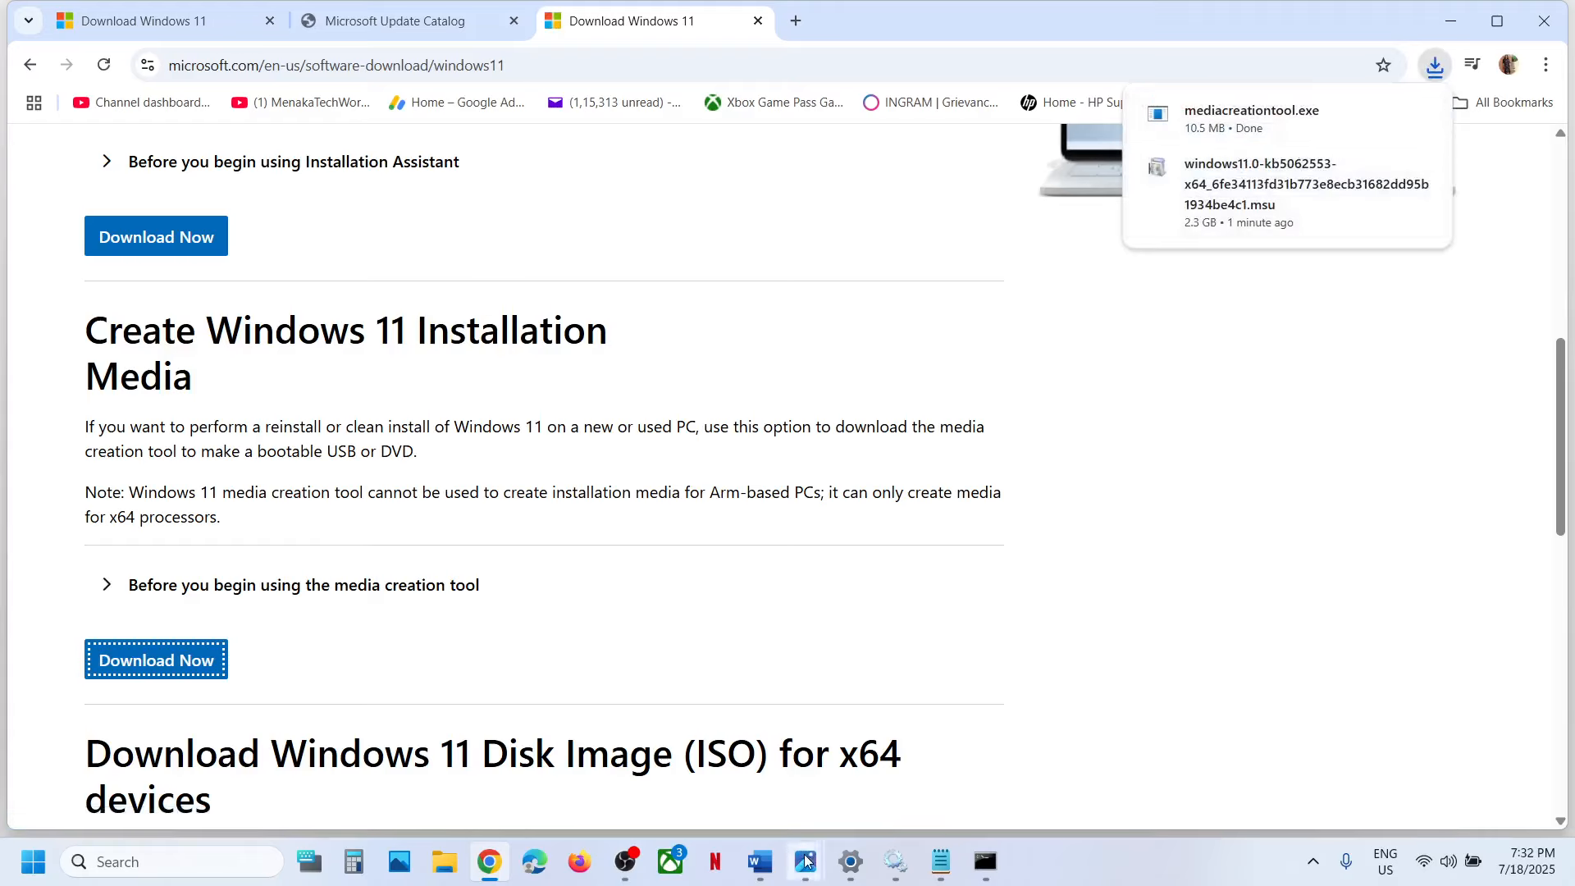
Switch to the Photos app and review the Windows 11 Setup screenshots from 1.png to 7.png, covering license terms, edition, ISO file choice, save path and download.
mouse_move(806, 860)
left_click(896, 766)
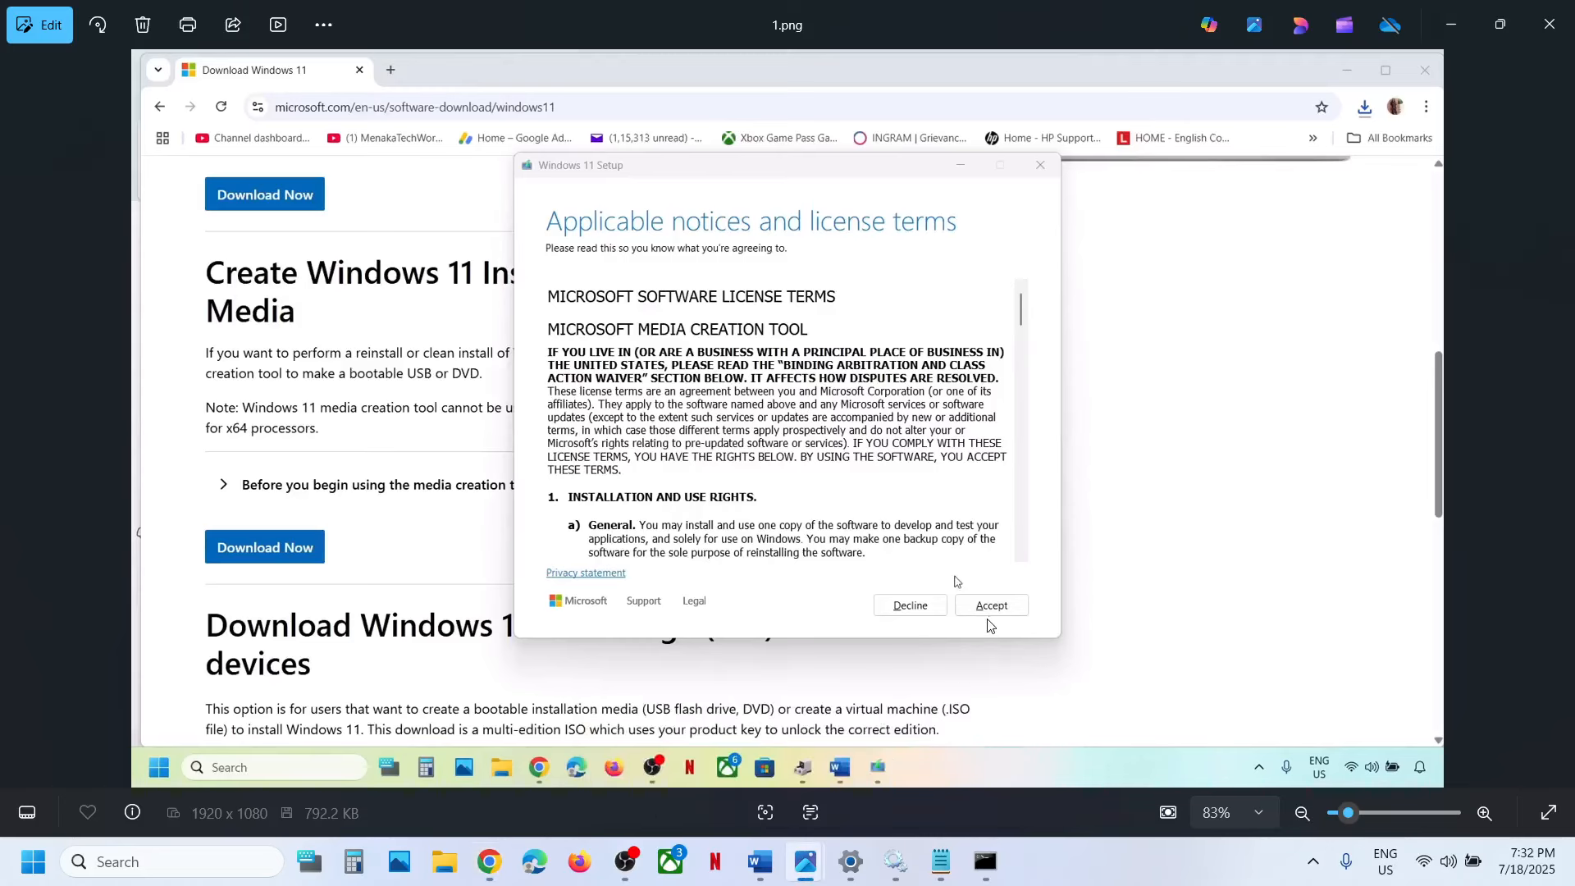
key("Right")
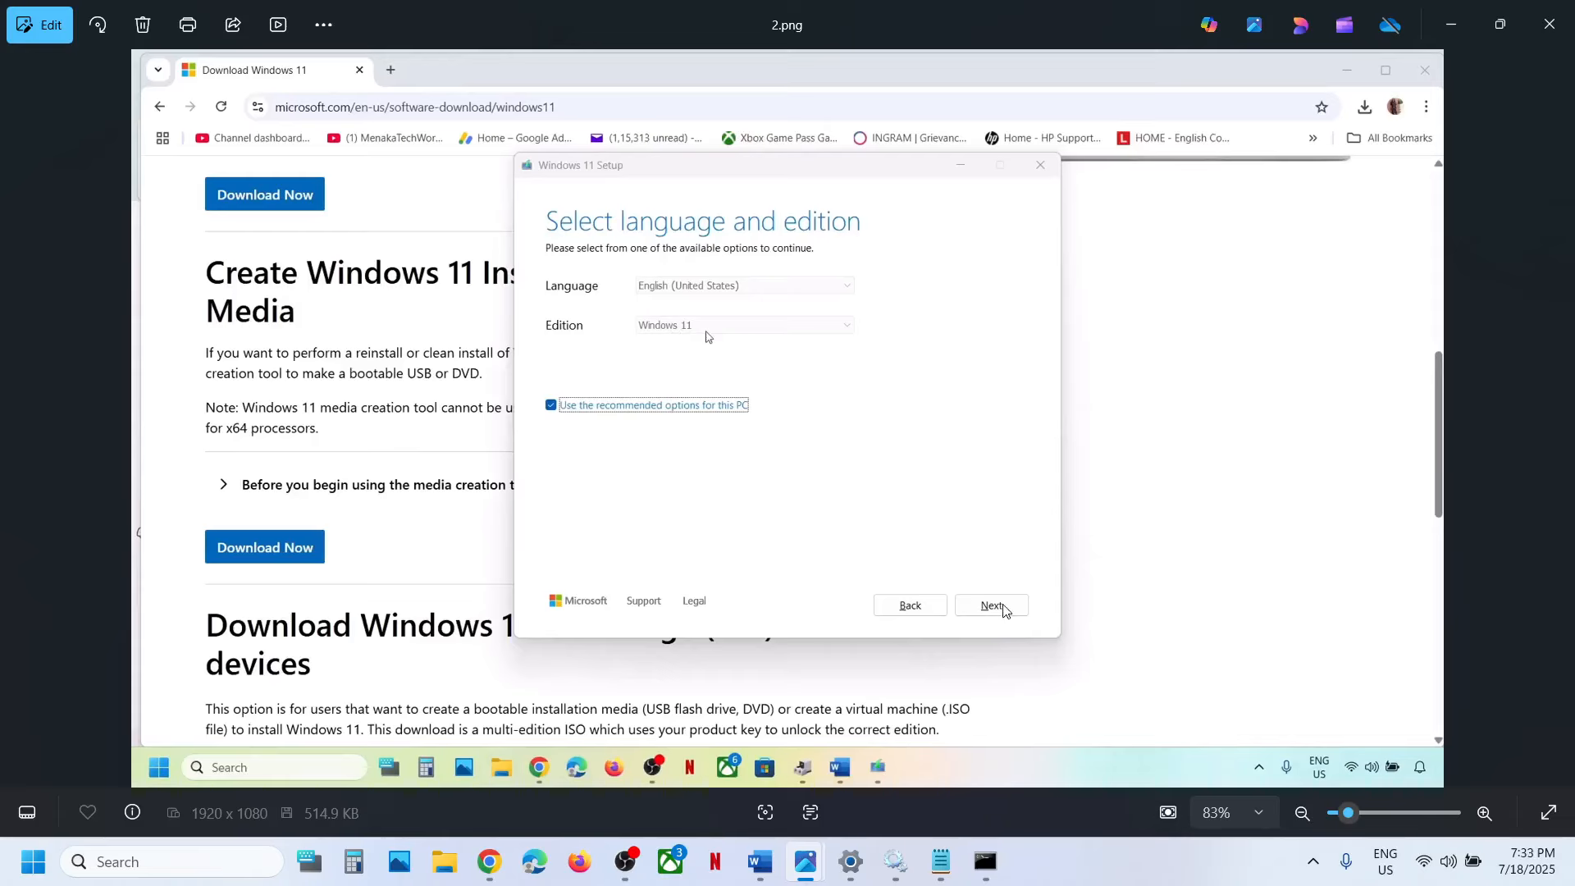
key("Right")
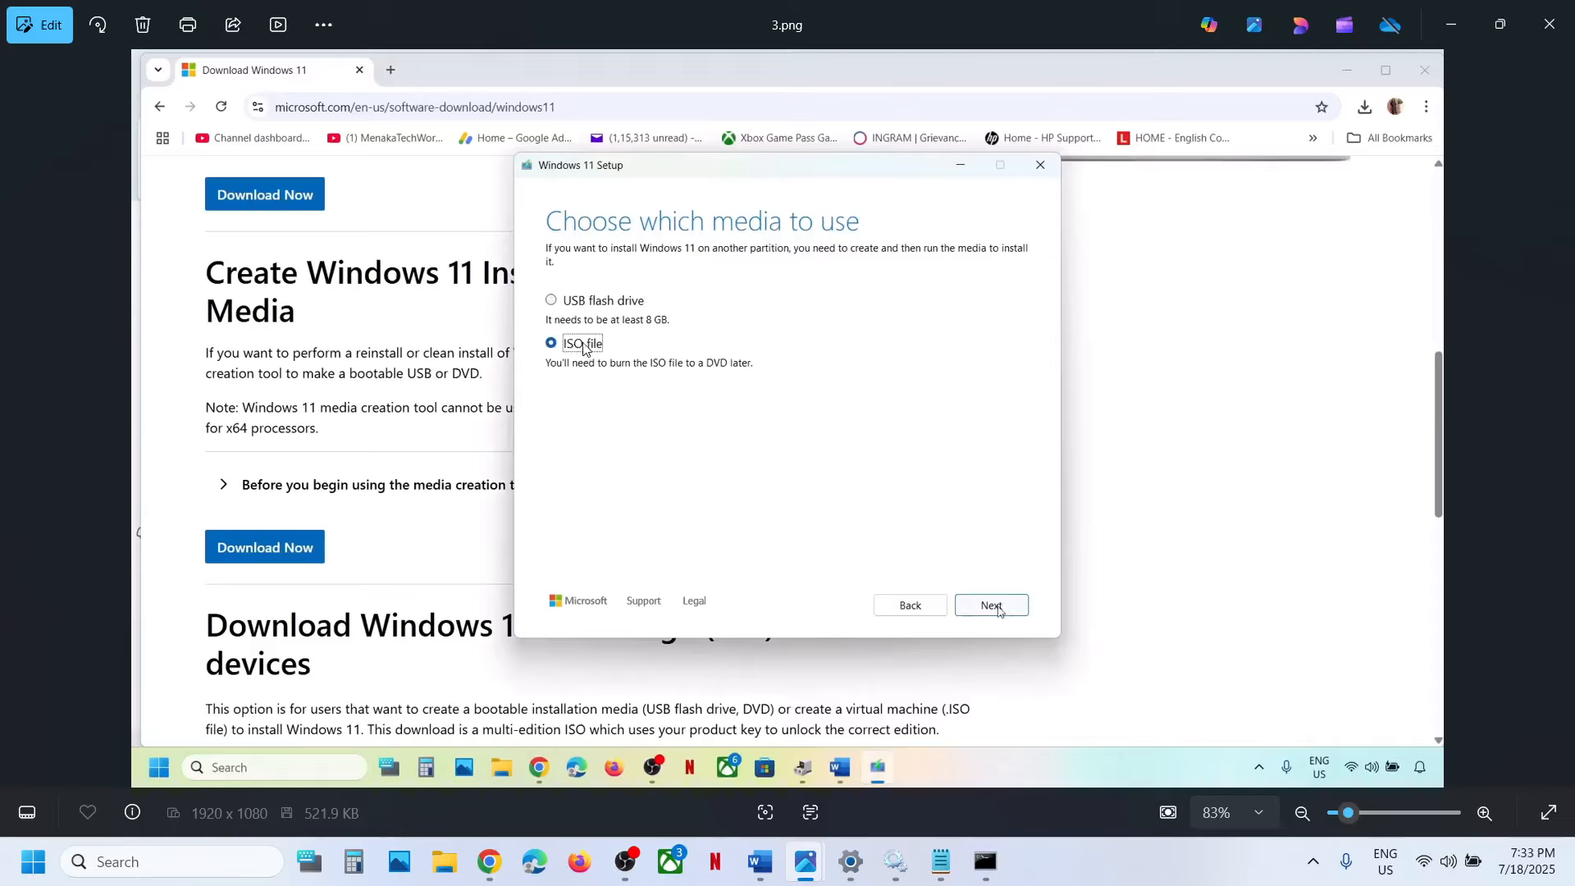
left_click_drag(578, 344, 973, 617)
key("Right")
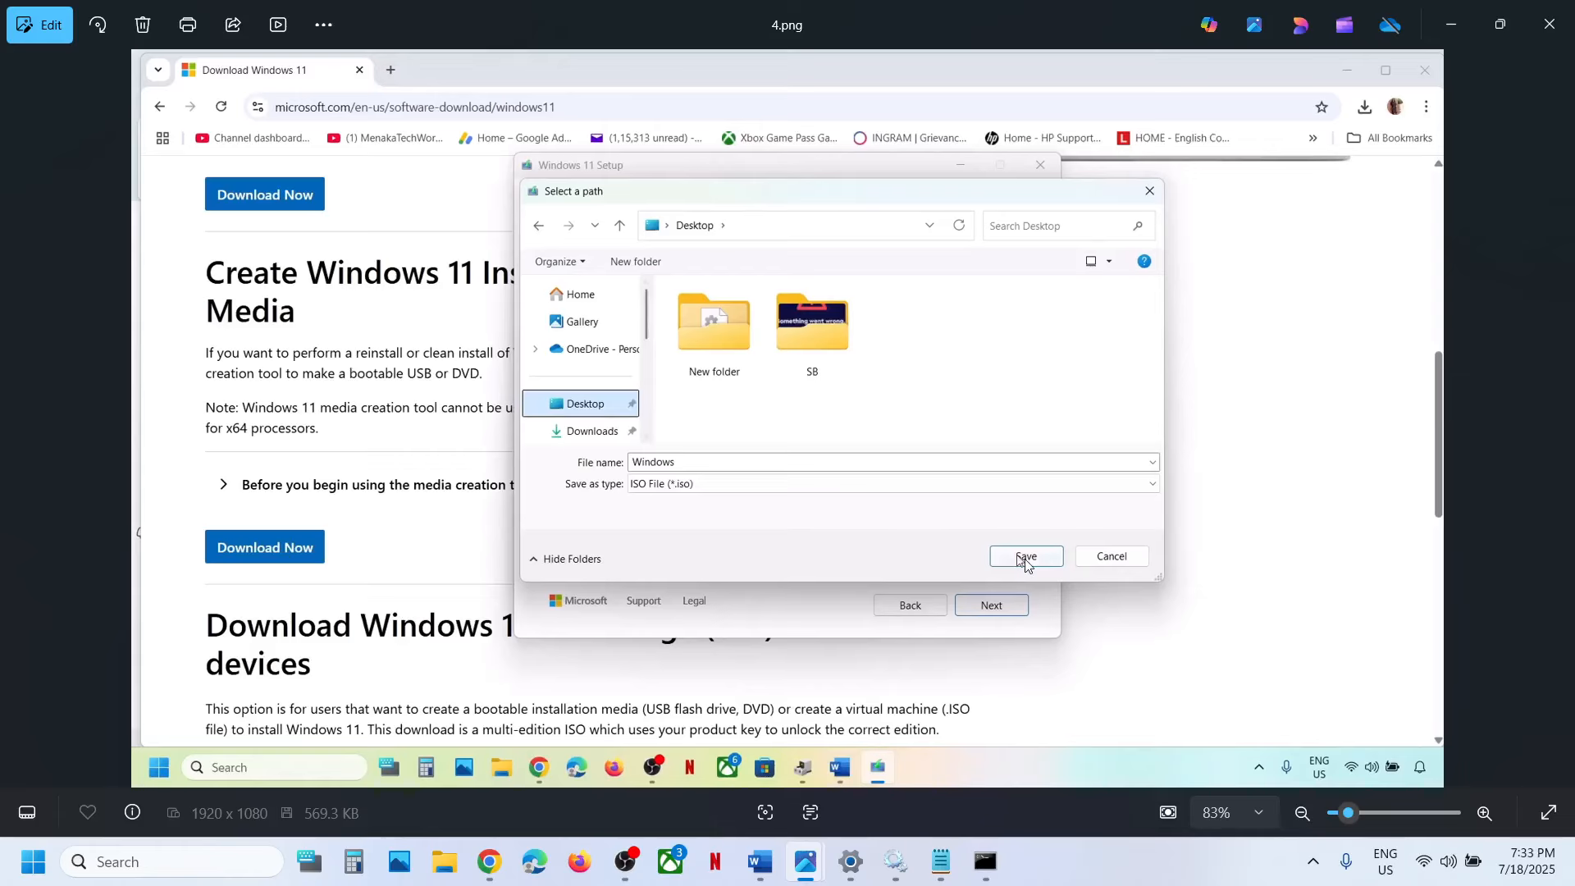
key("Right")
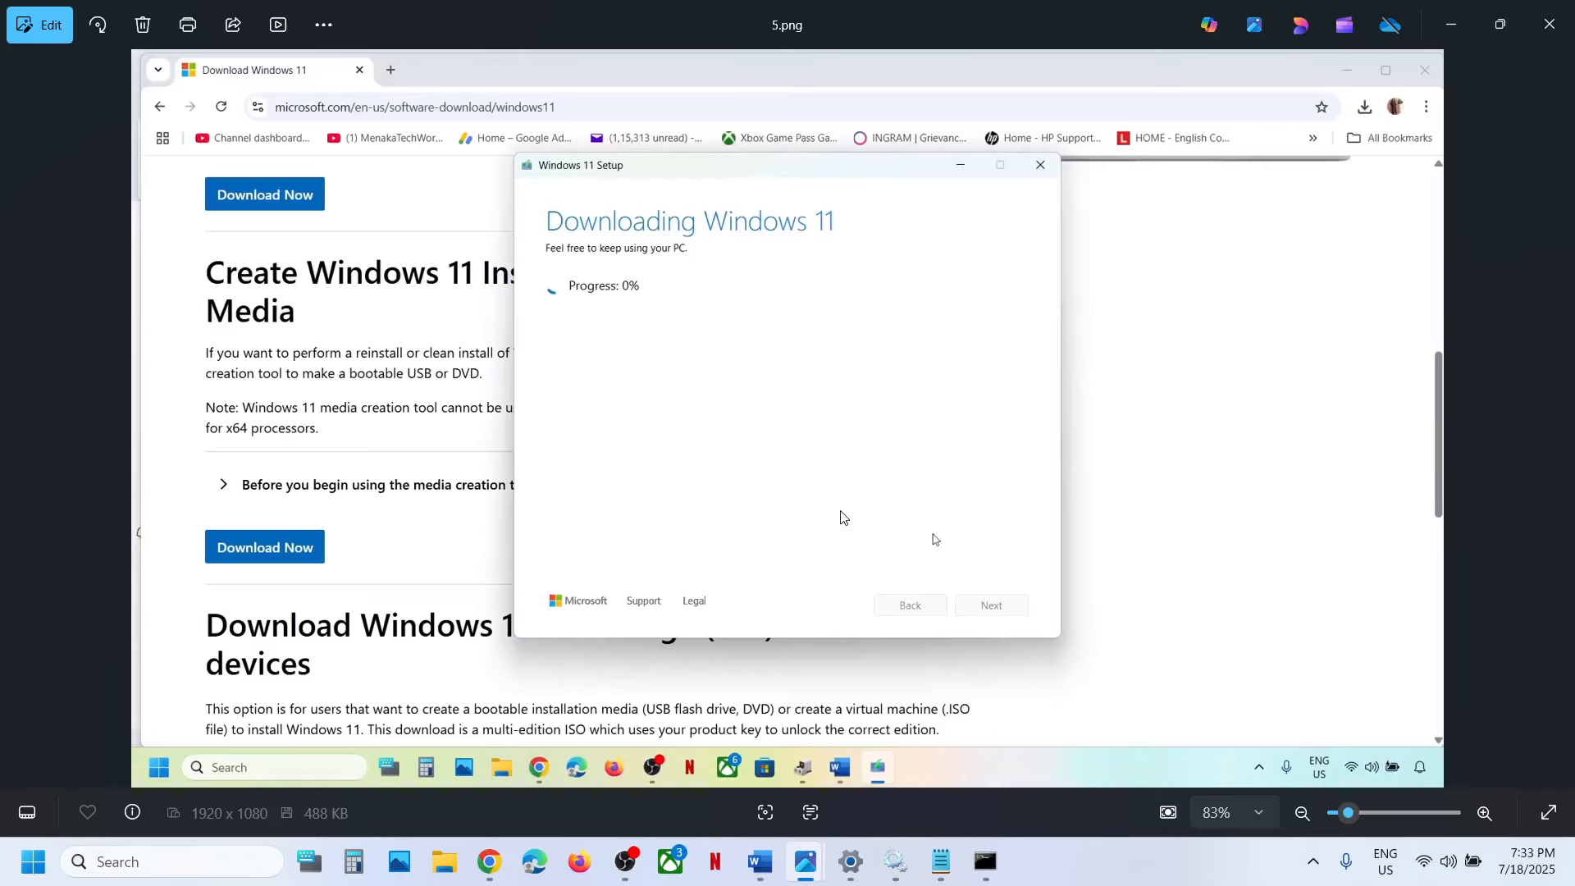
key("Right")
double_click(988, 609)
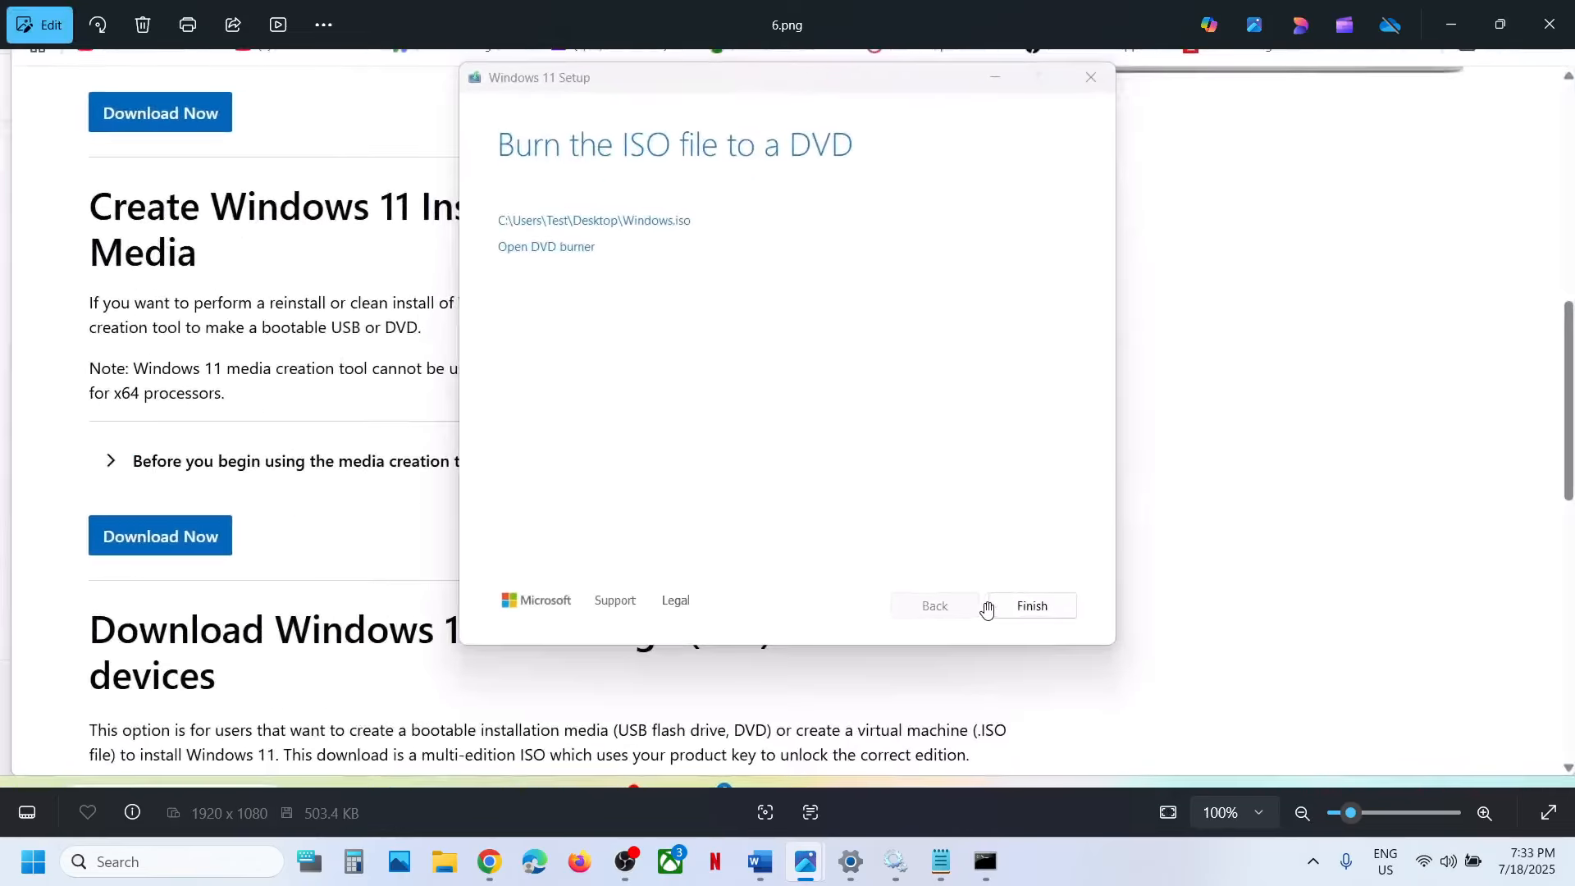
double_click(988, 609)
key("Right")
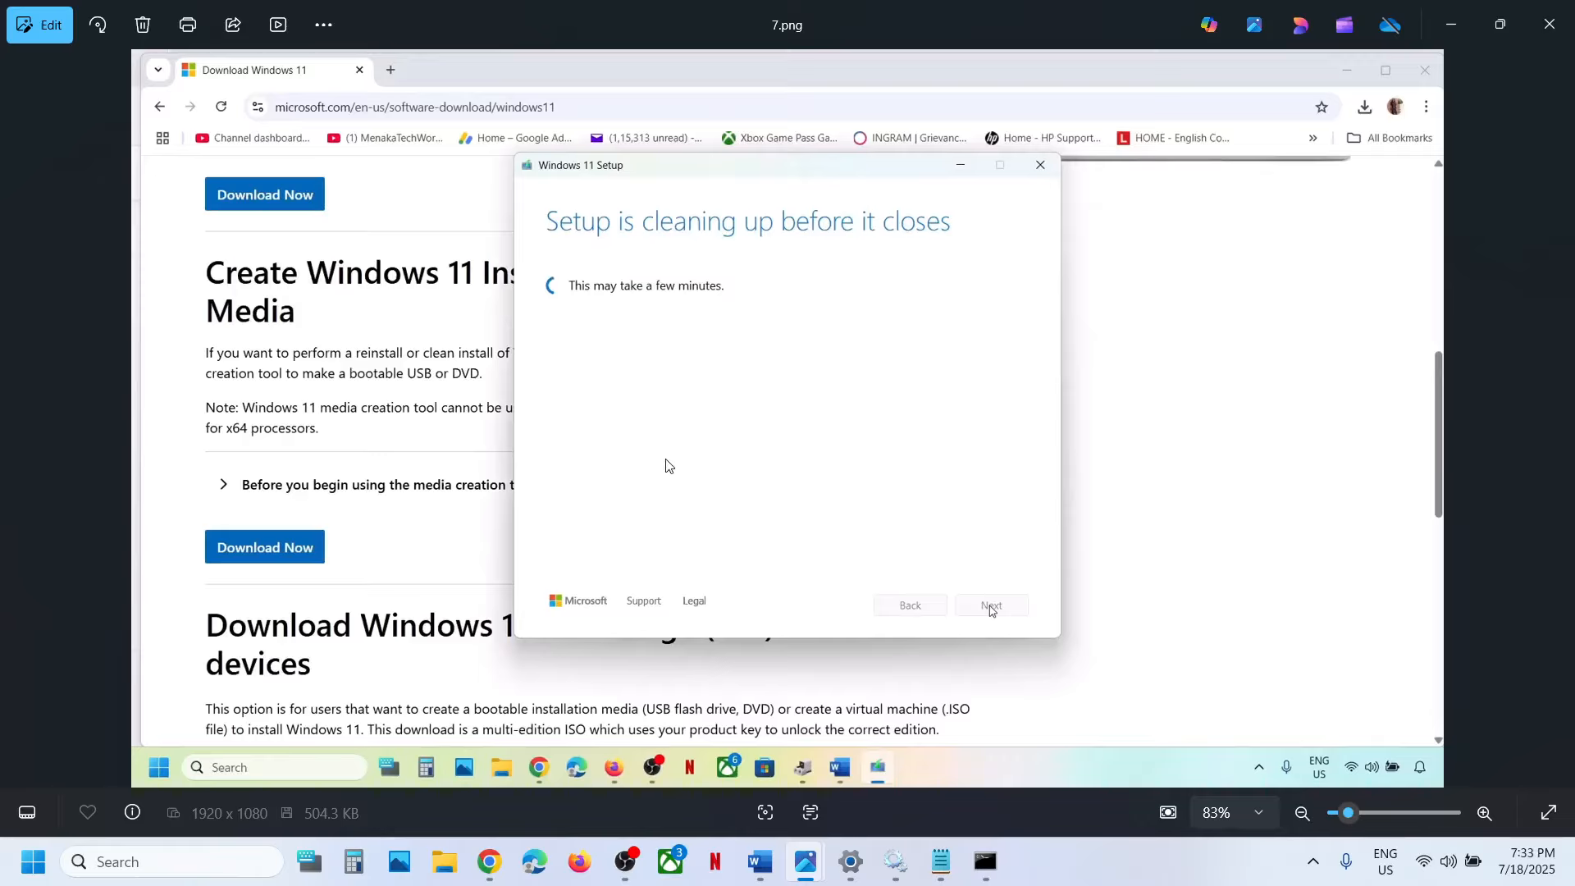
Go through screenshots 8.png to 13.png, covering the Windows ISO on the desktop, its setup file, the license terms and the Ready to install page.
key("Right")
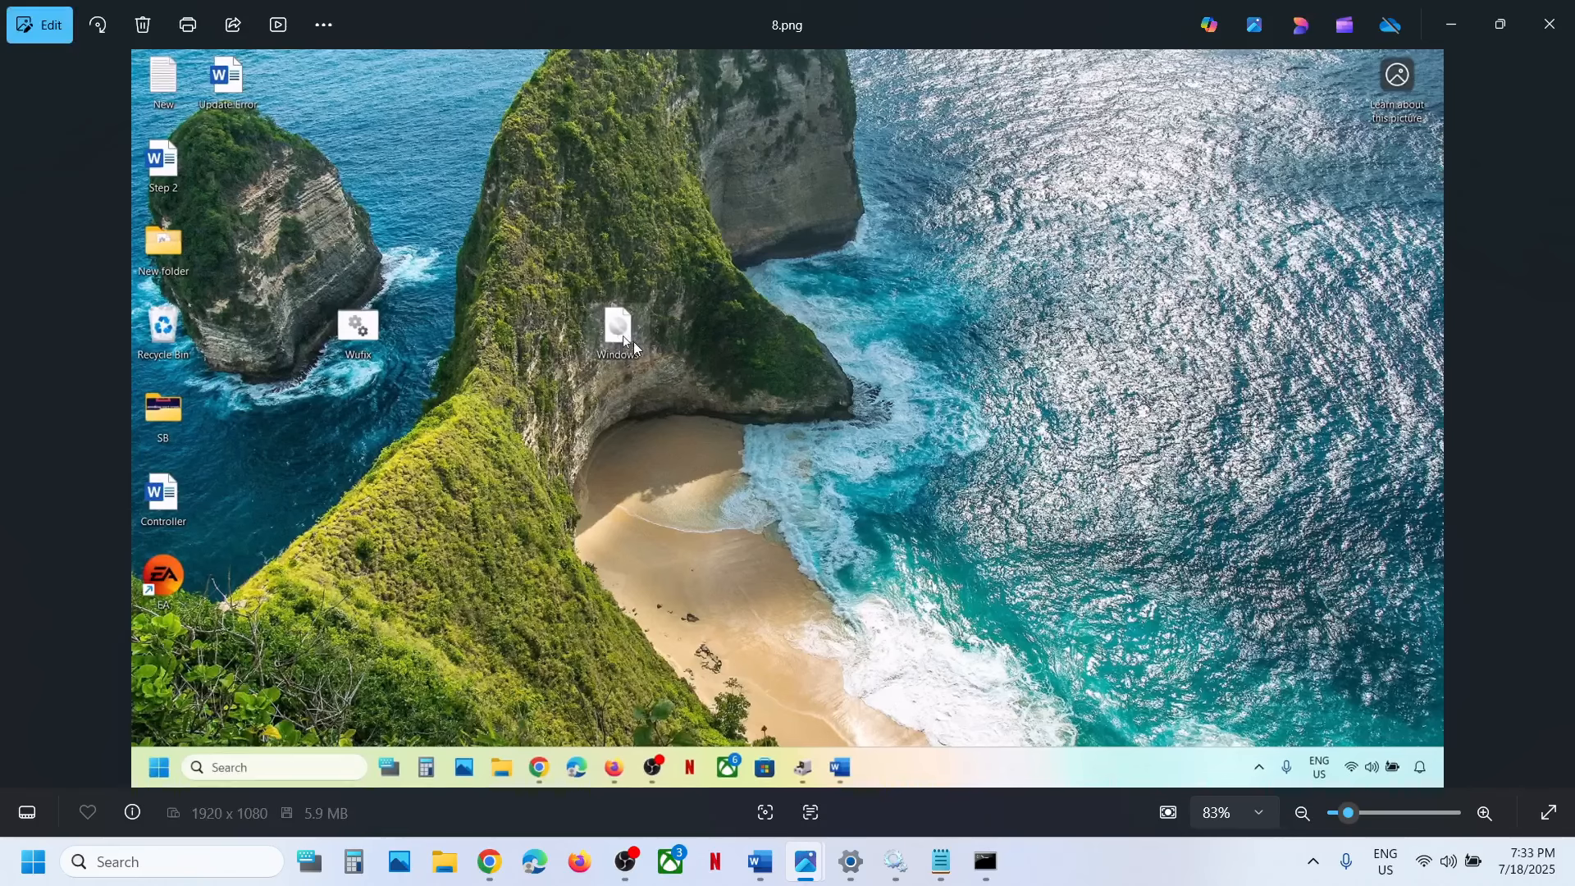
key("Right")
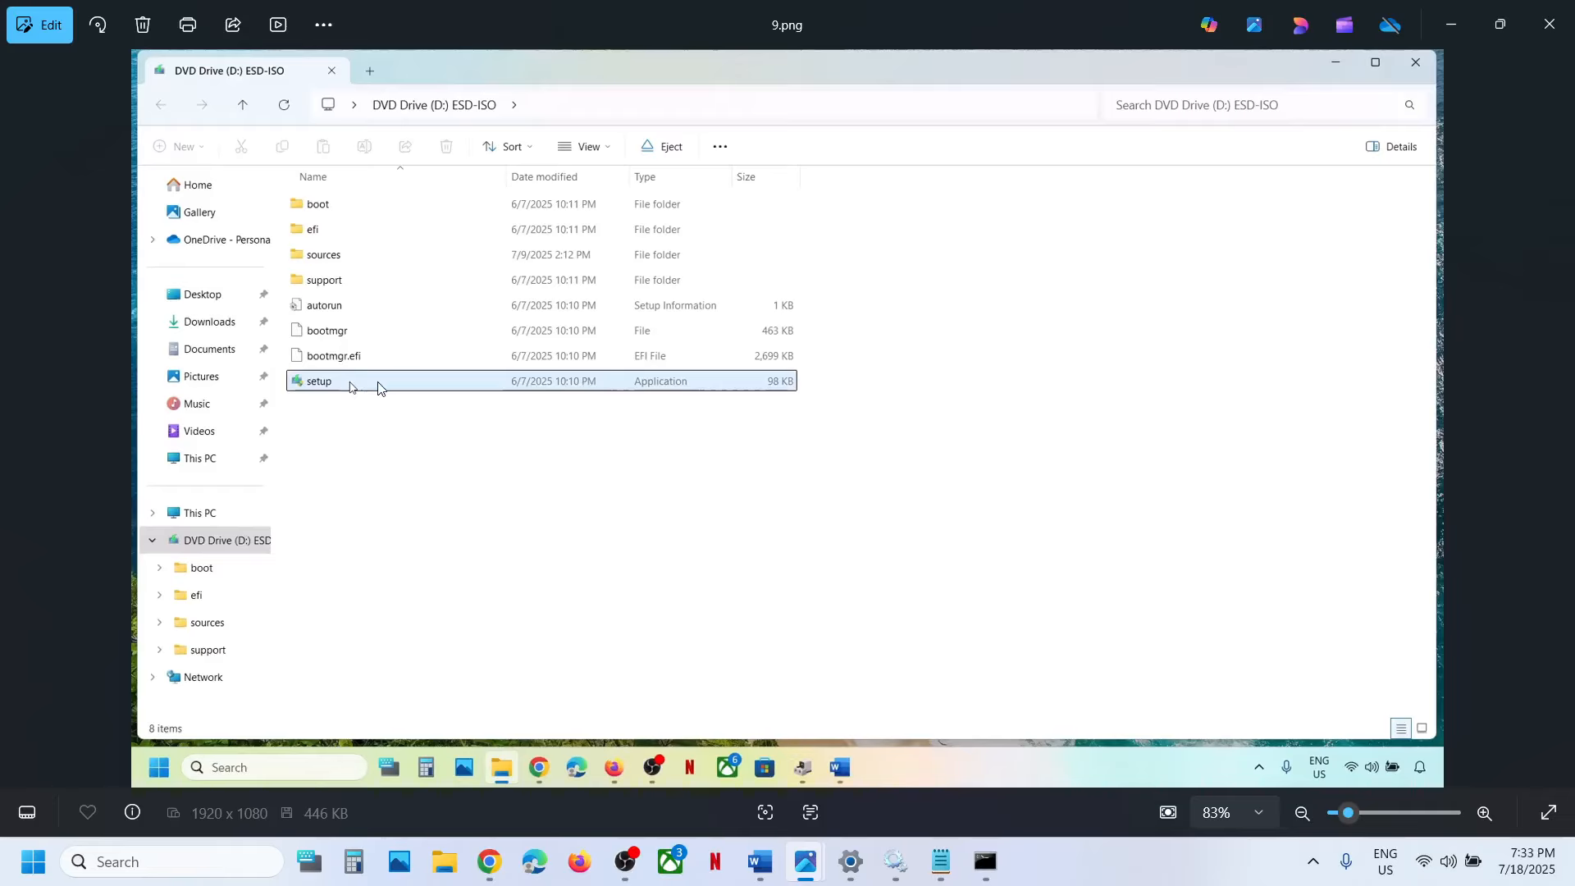
key("Right")
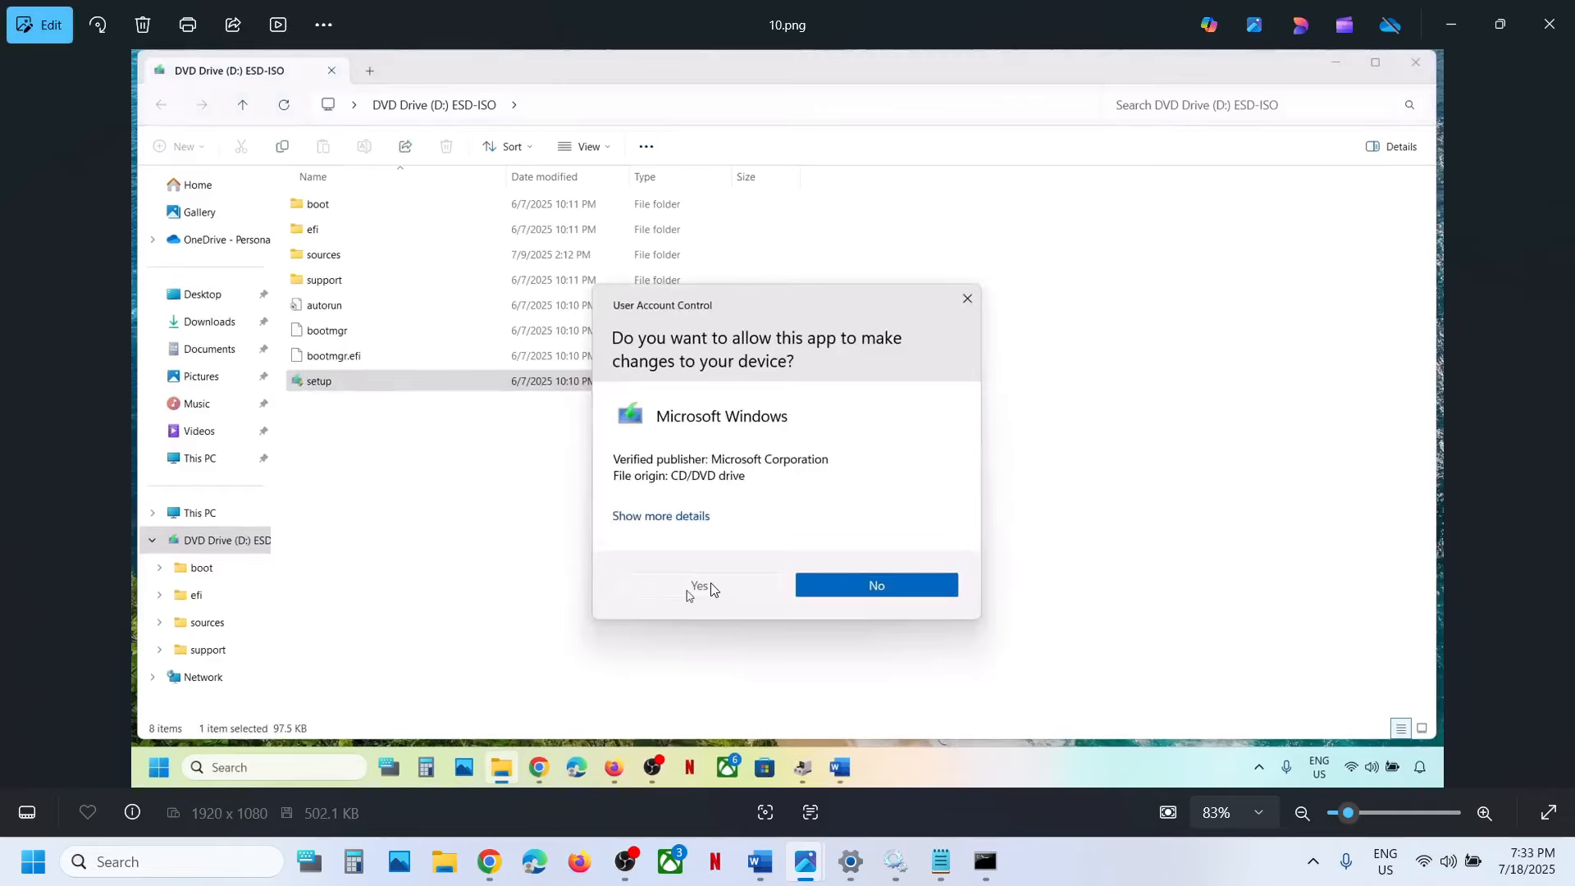
key("Right")
key("Right")
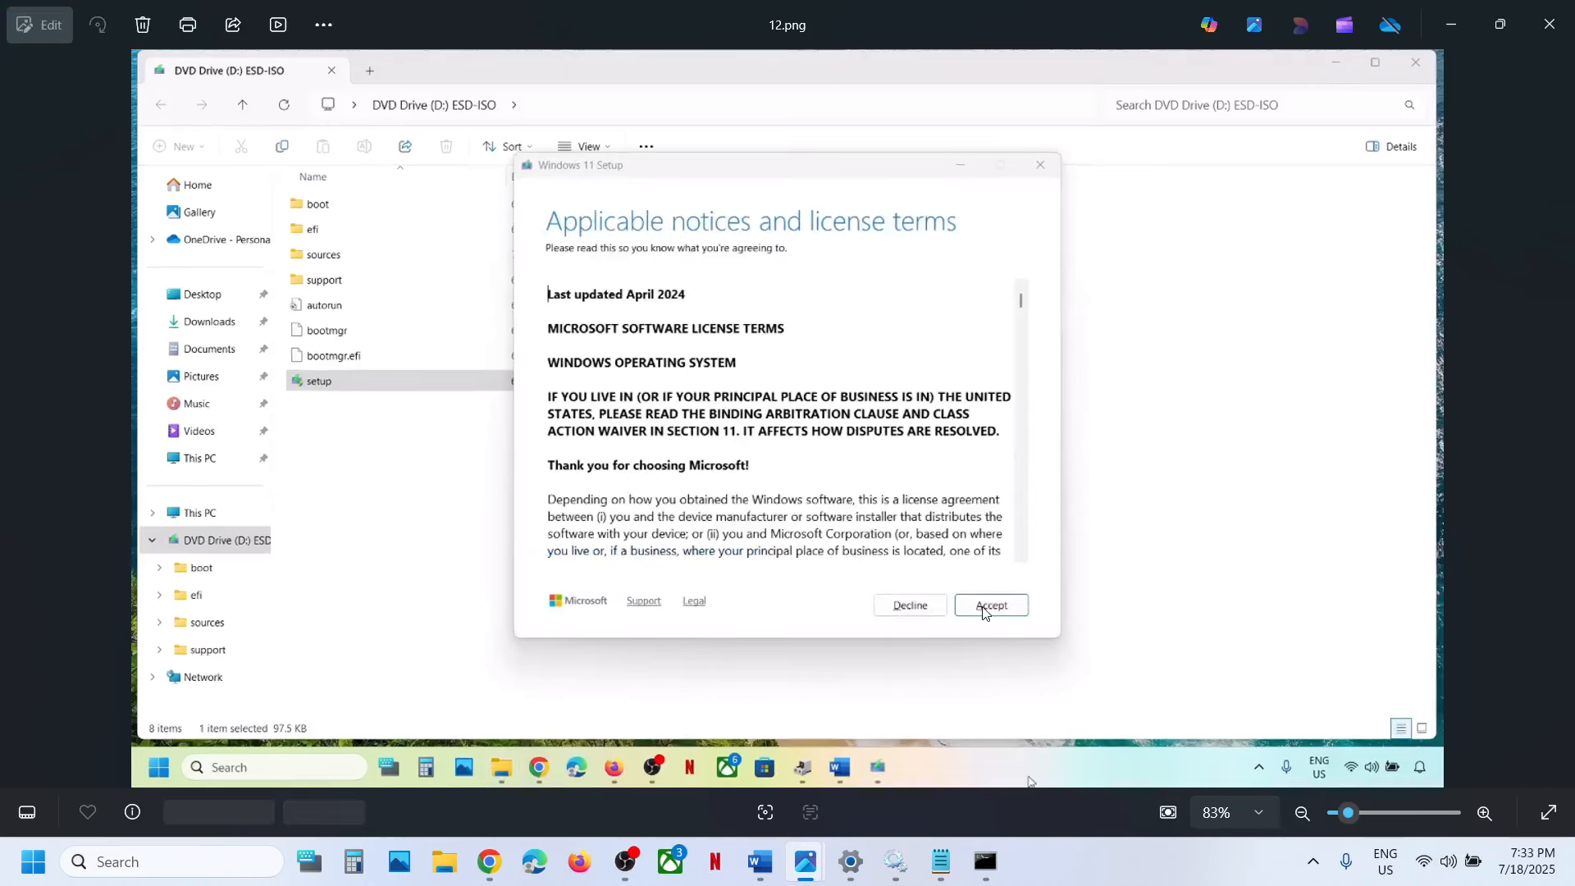
key("Right")
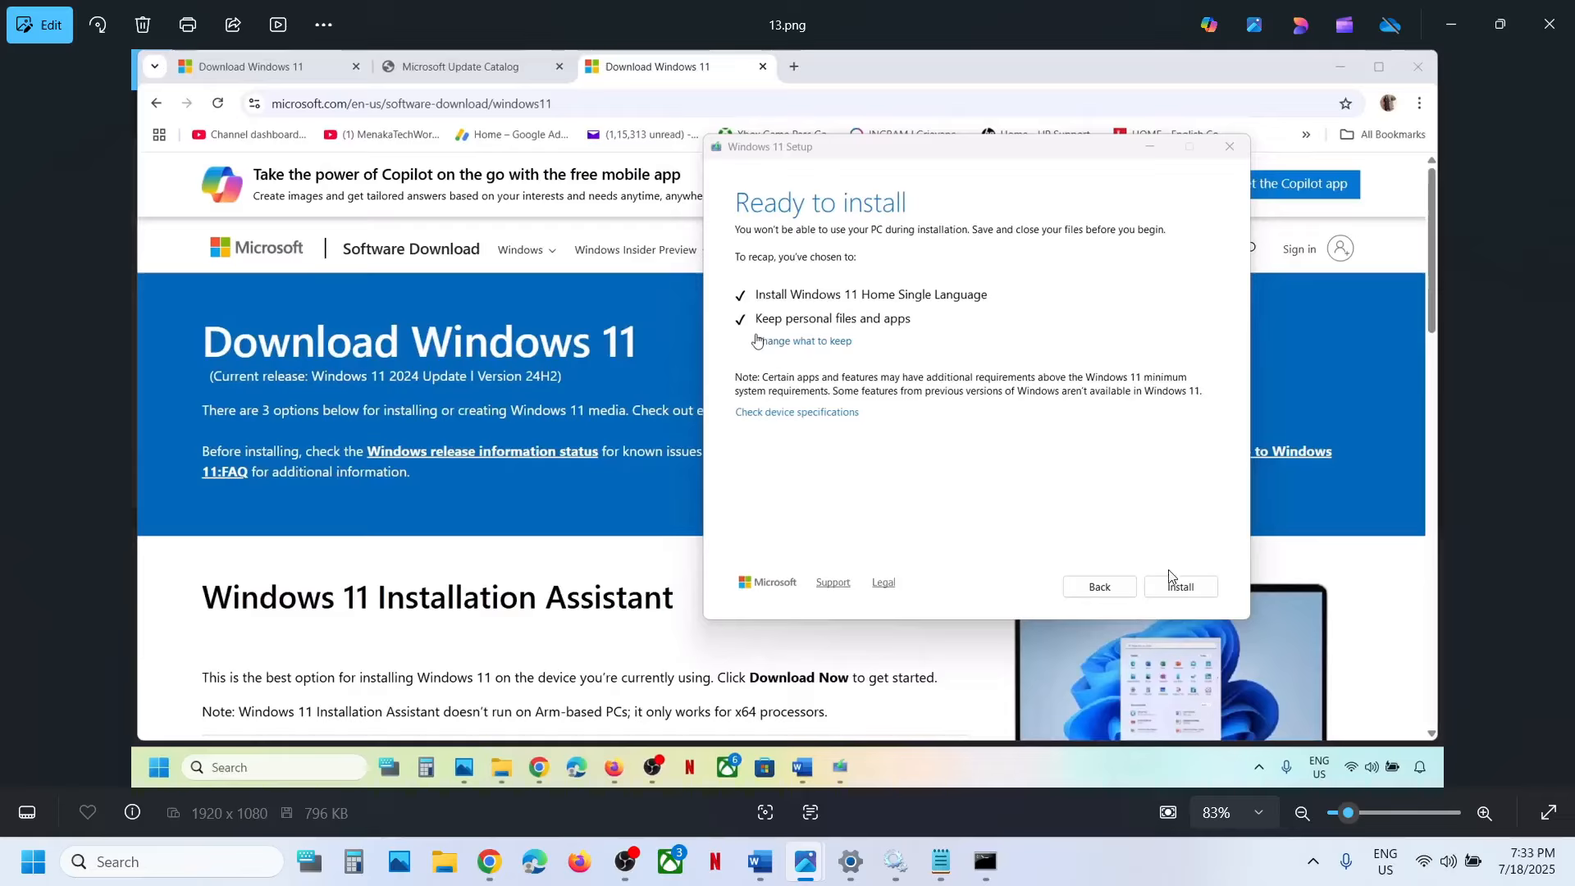
Switch to Settings, open the Windows Update history and highlight KB5062553 in the 2025-07 cumulative update entry.
left_click(851, 861)
left_click(172, 670)
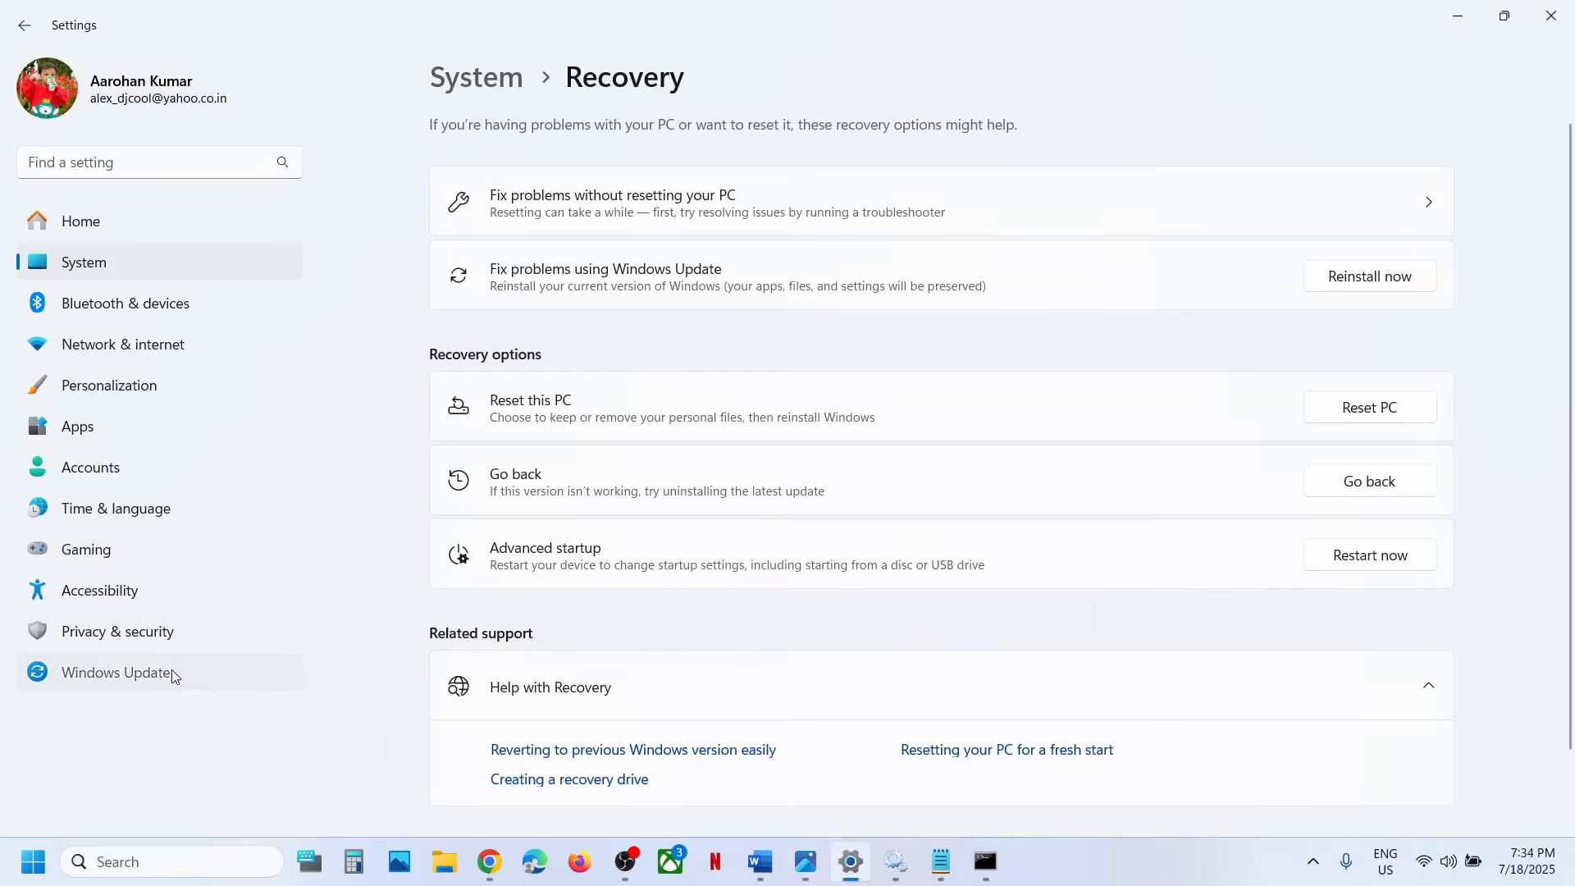
left_click(521, 453)
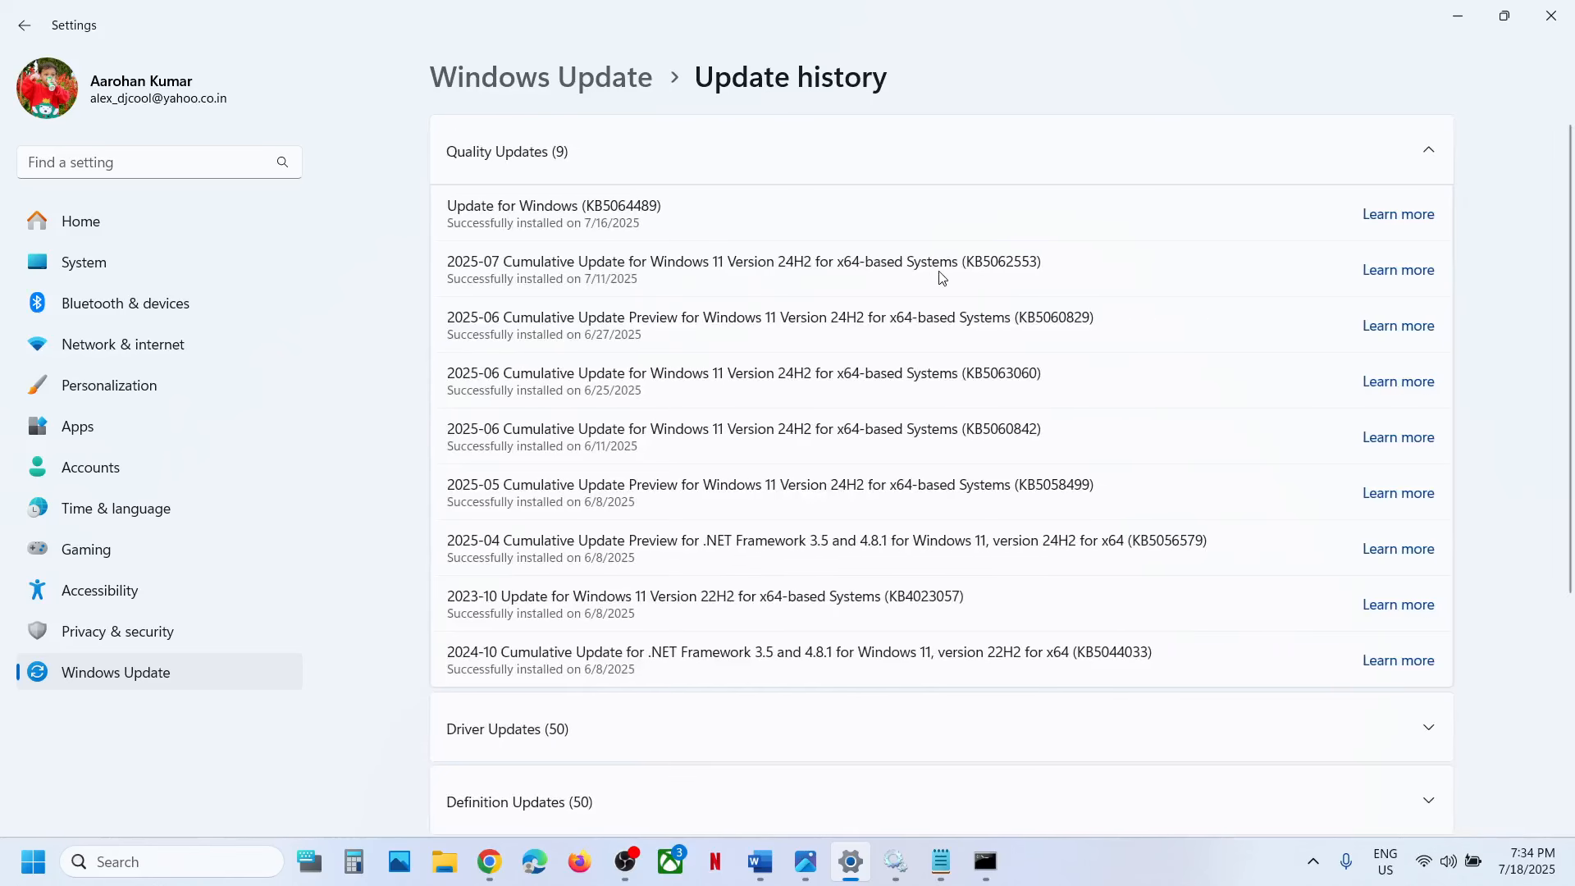
double_click(1017, 263)
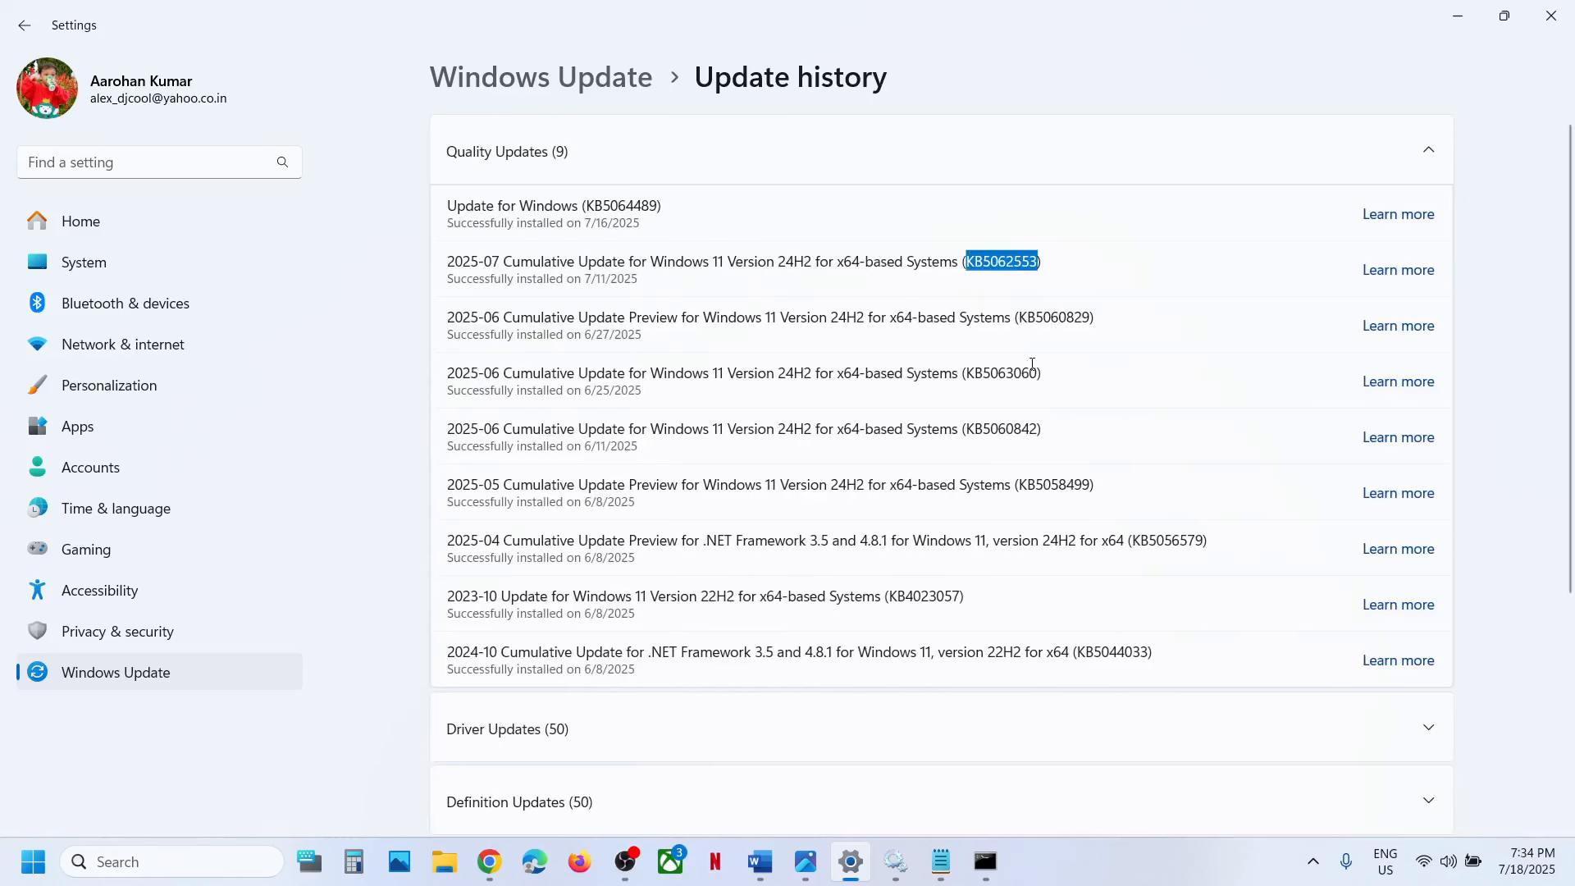